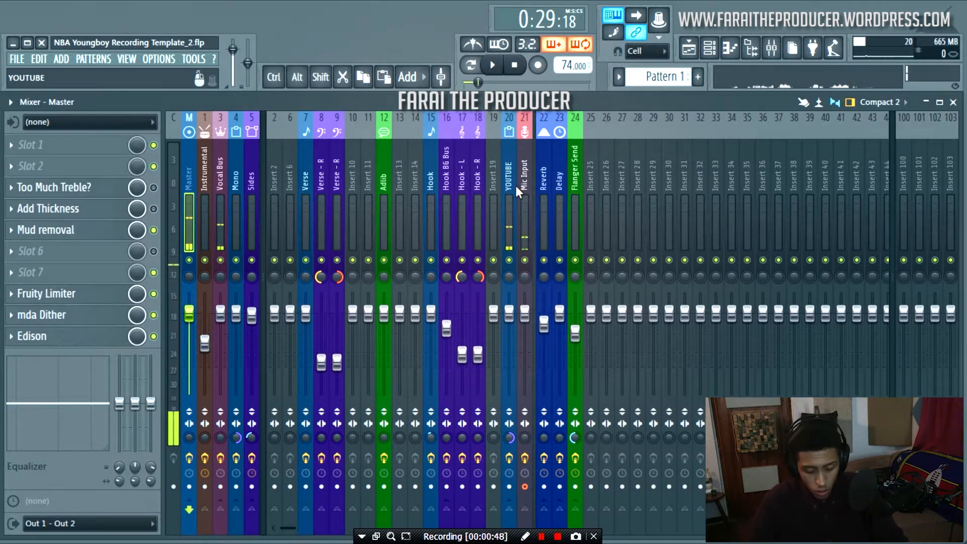
Place the playlist playhead at bar 8 and unmute Tracks 4, 5 and 6
left_click(689, 48)
left_click(328, 133)
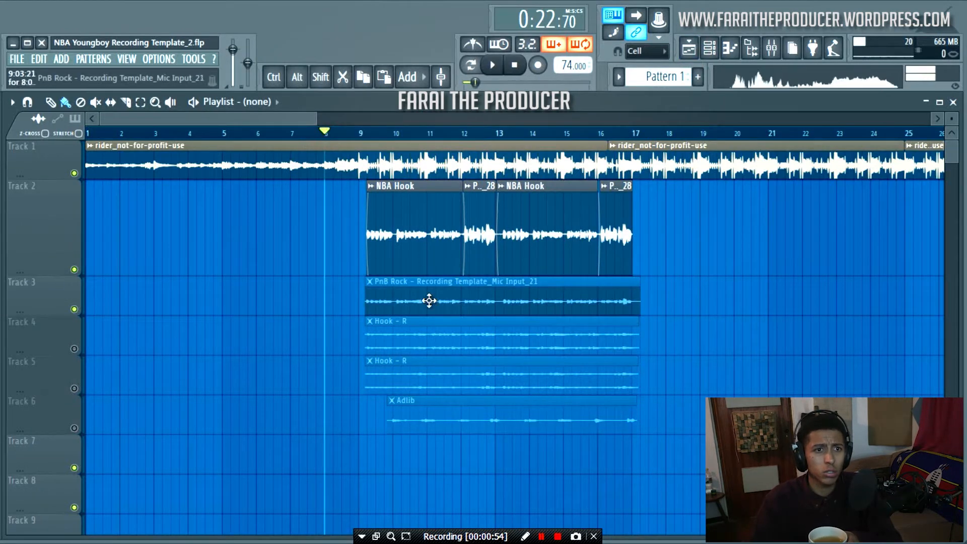
right_click(74, 310)
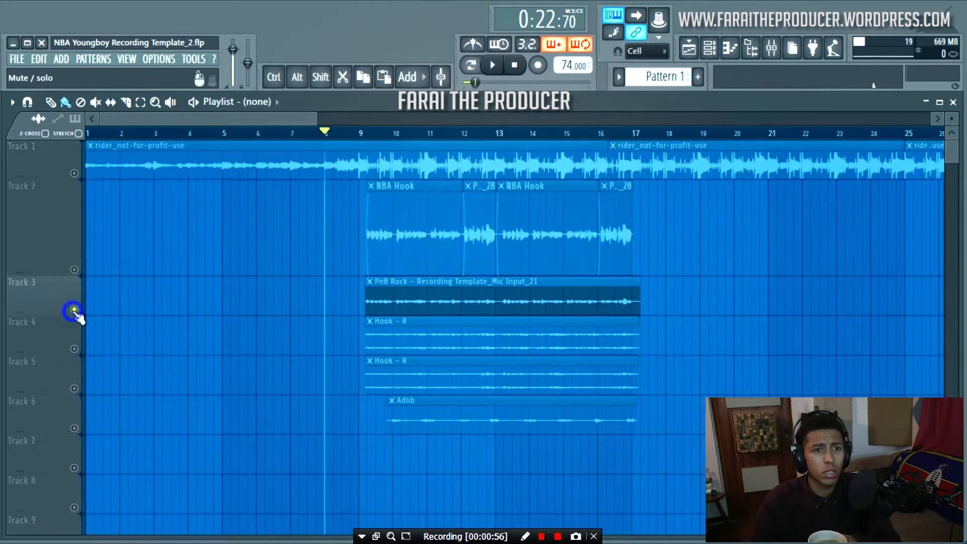
right_click(73, 310)
Play the song from bar 8, check the levels in the mixer and return to the playlist
left_click(492, 64)
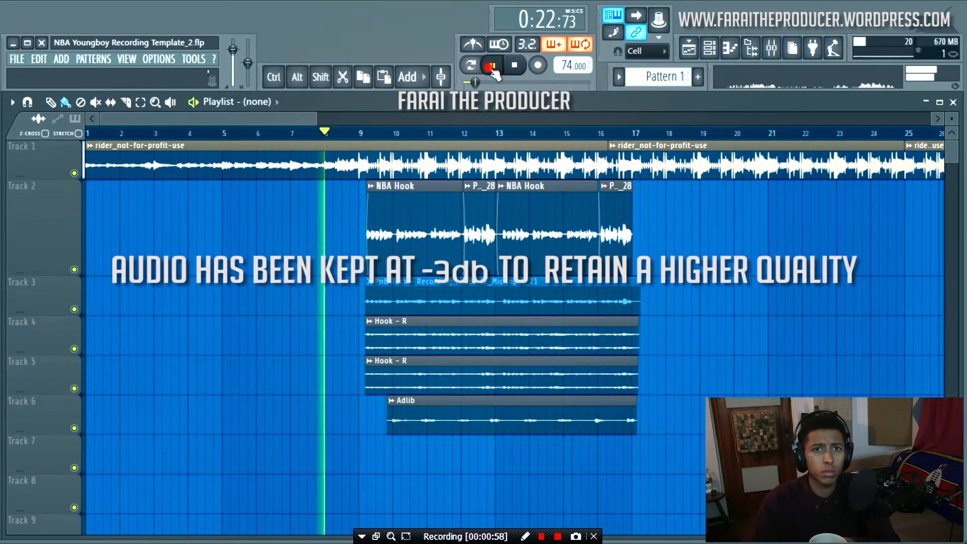
left_click(771, 48)
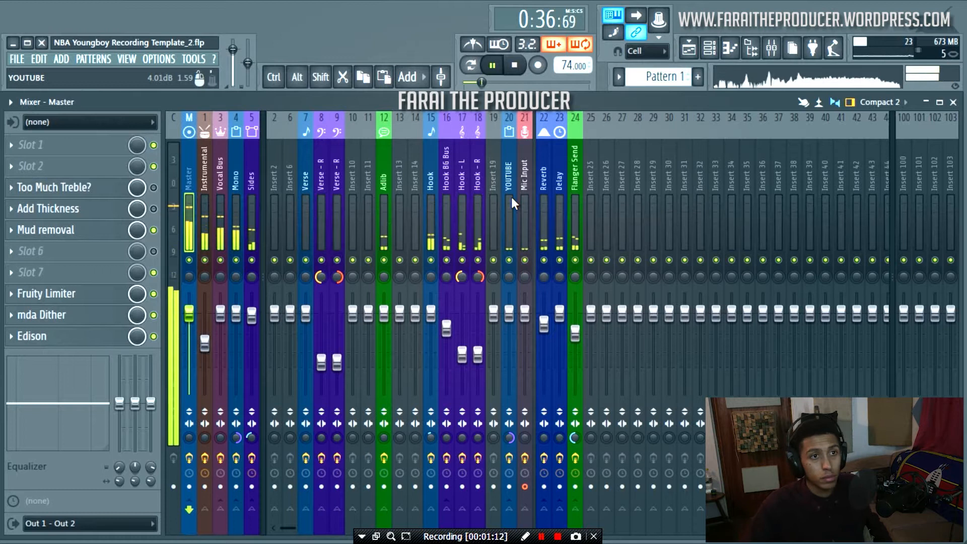
left_click(689, 48)
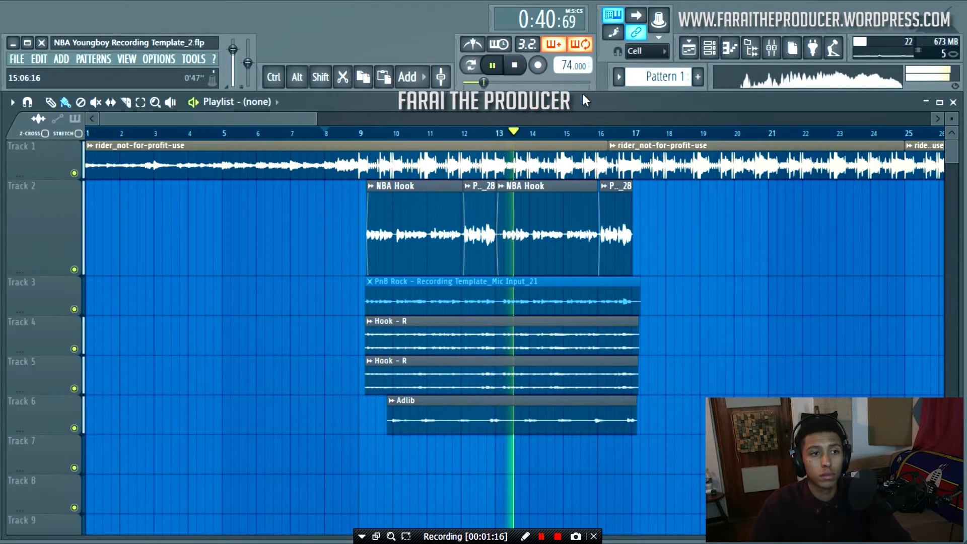
Increase the heights of Tracks 4, 5 and 6 in the playlist slightly
left_click_drag(35, 353, 33, 367)
left_click_drag(33, 403, 38, 413)
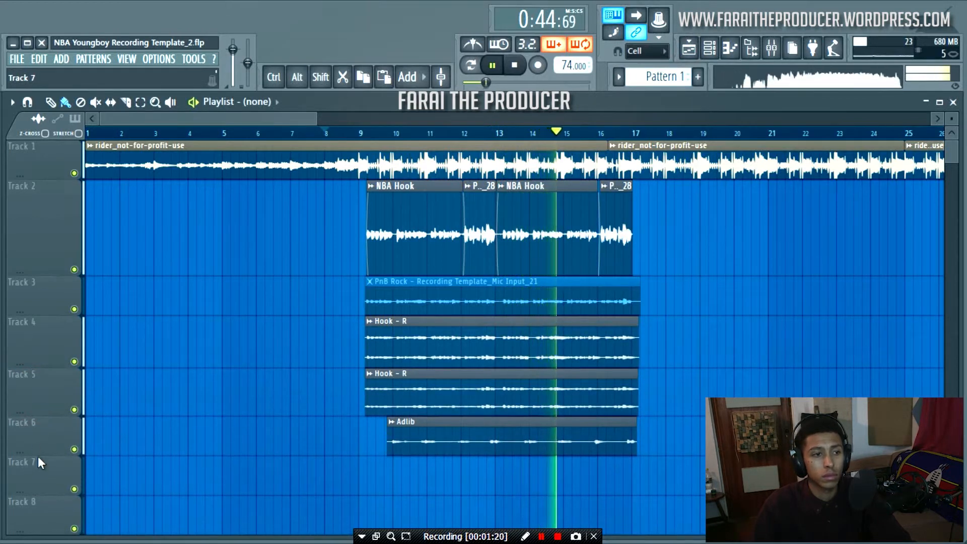
left_click_drag(35, 456, 36, 462)
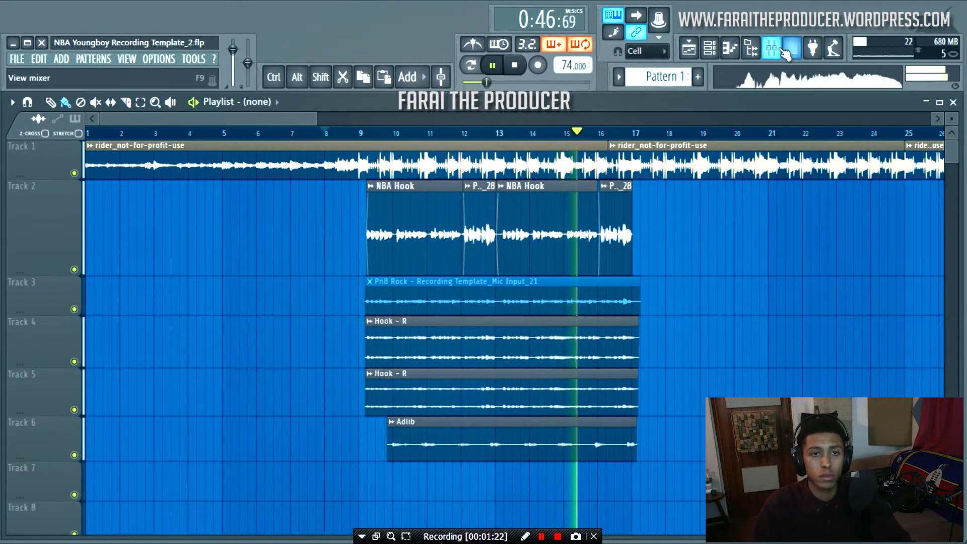
View the Hook channel's effects and levels in the mixer during playback, return to the playlist and stop the song
left_click(771, 47)
left_click(433, 207)
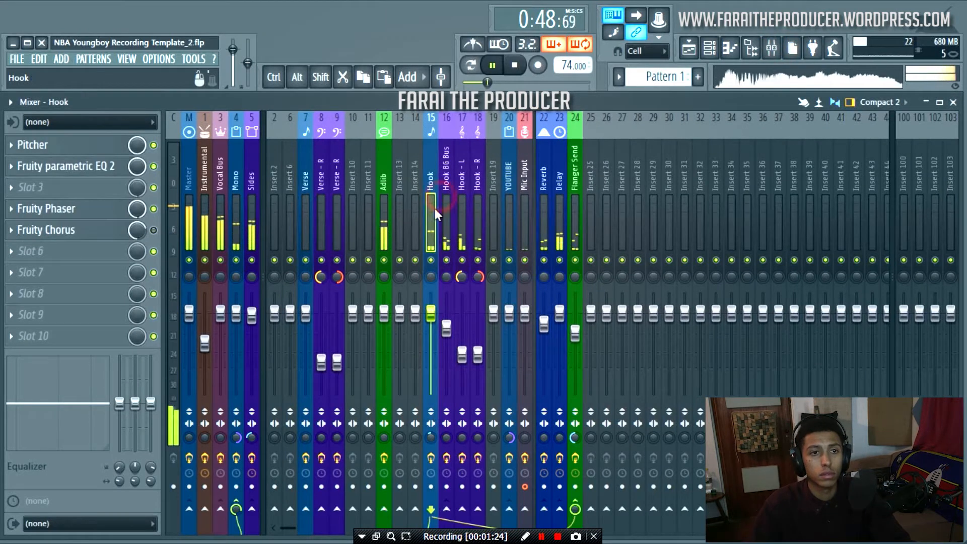
left_click(698, 56)
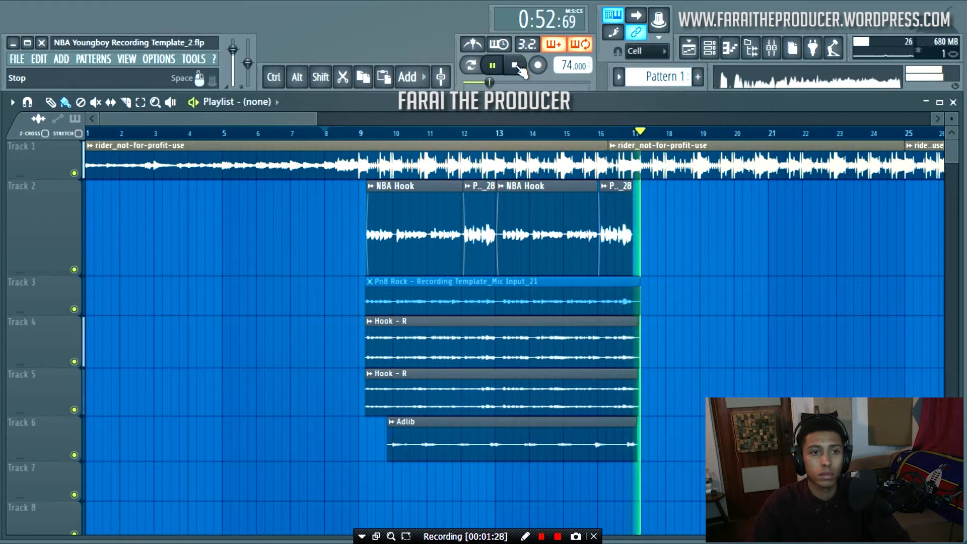
left_click(515, 66)
Inspect the DBX160 Compressor Vibe settings on the Mono mixer channel and close the plugin
left_click(771, 47)
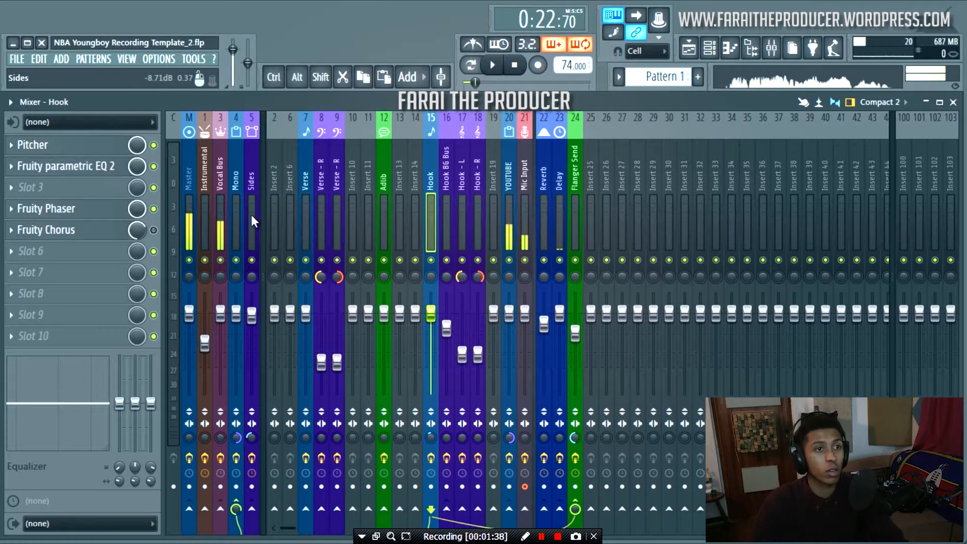
left_click(235, 207)
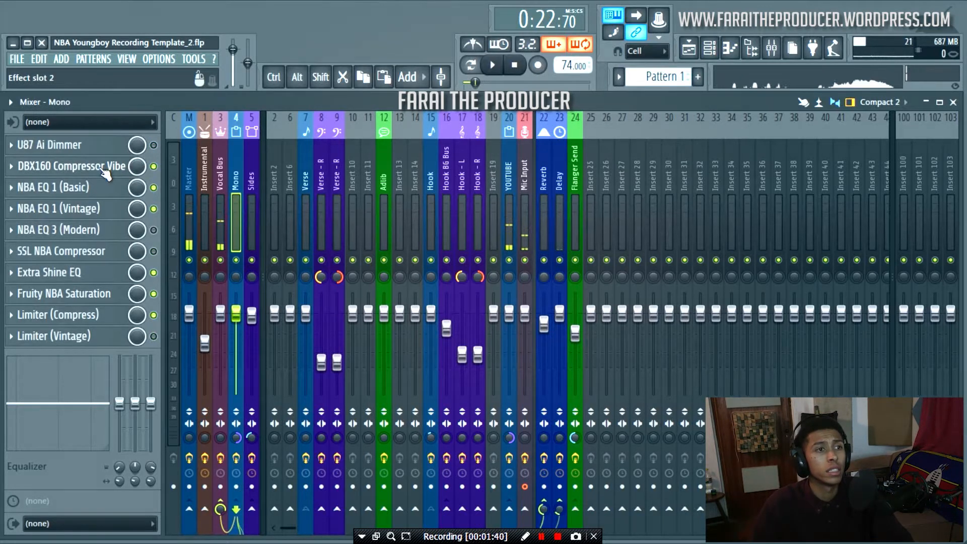
left_click(75, 169)
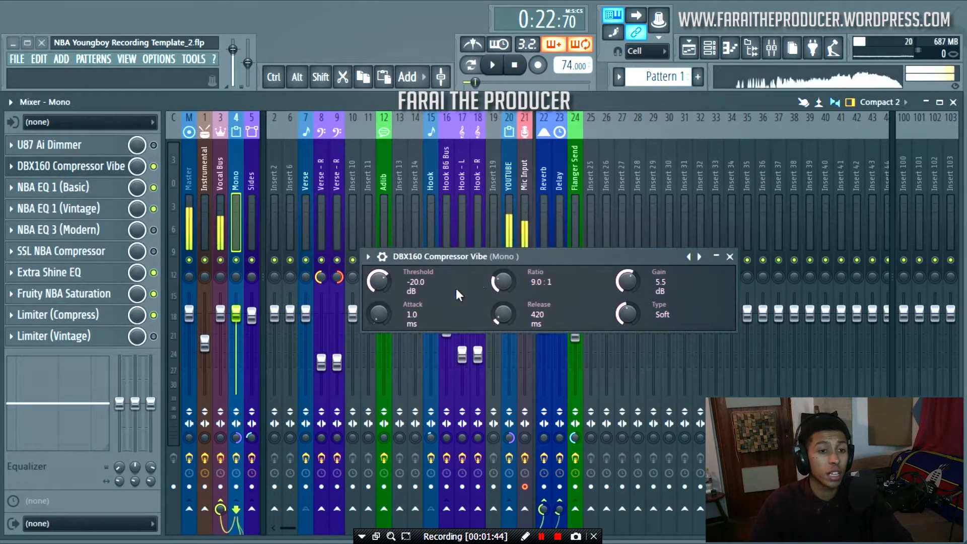
left_click(729, 257)
Mute Tracks 4, 5 and 6 in the playlist
left_click(688, 47)
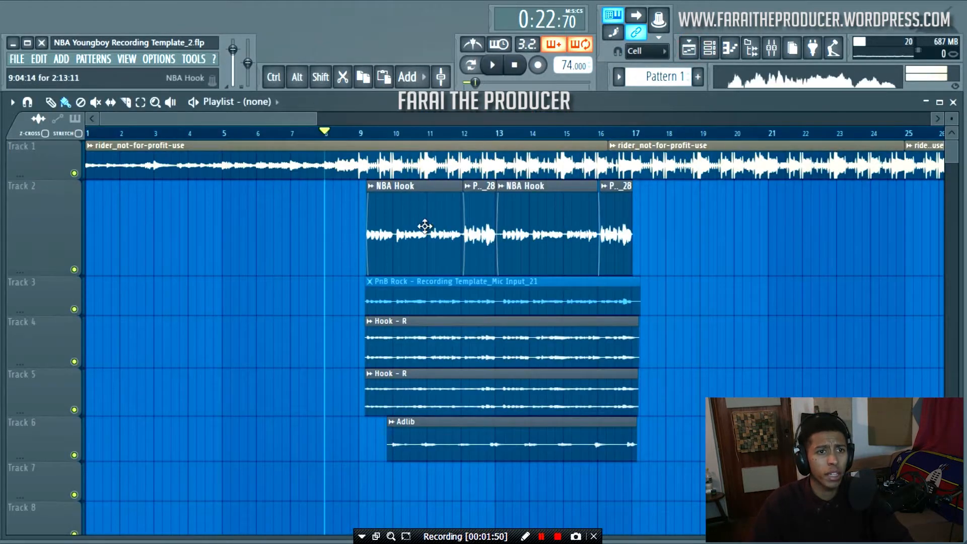
left_click_drag(75, 361, 73, 458)
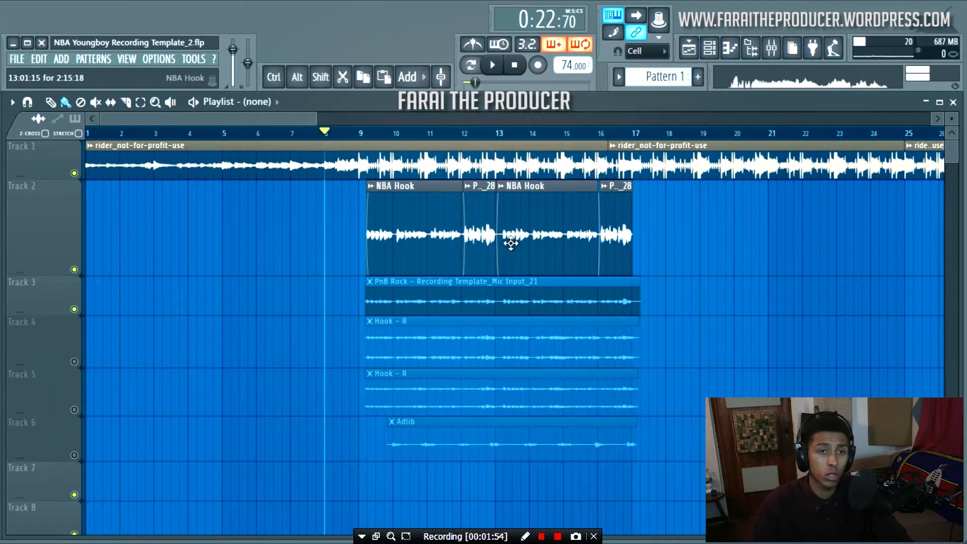
Play the lead hook with the instrumental, check the Hook channel in the mixer, and stop playback before returning to the mixer
left_click(771, 47)
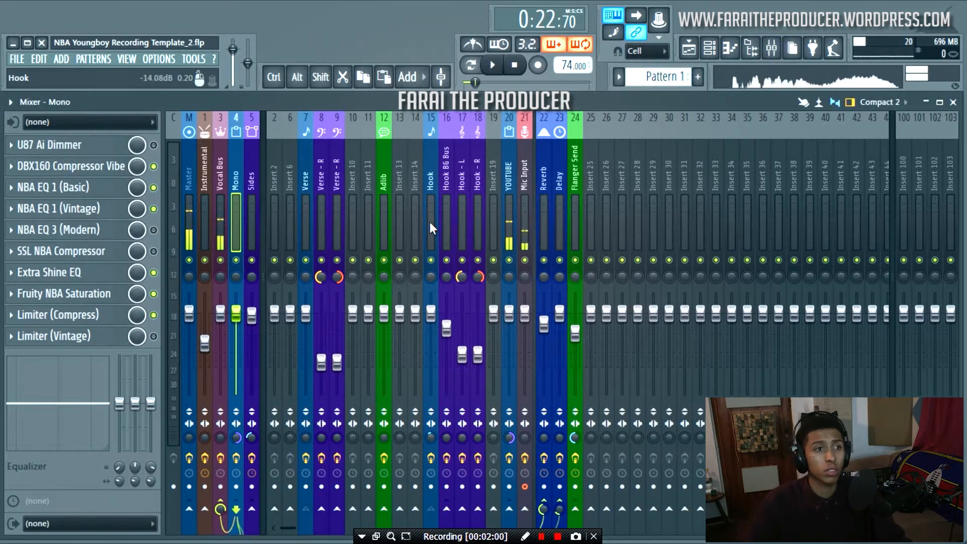
key("space")
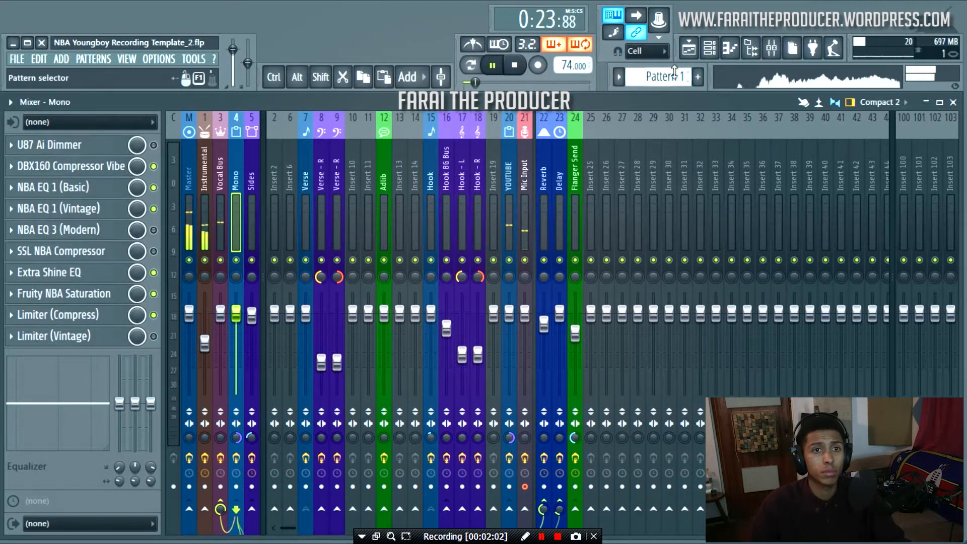
left_click(434, 195)
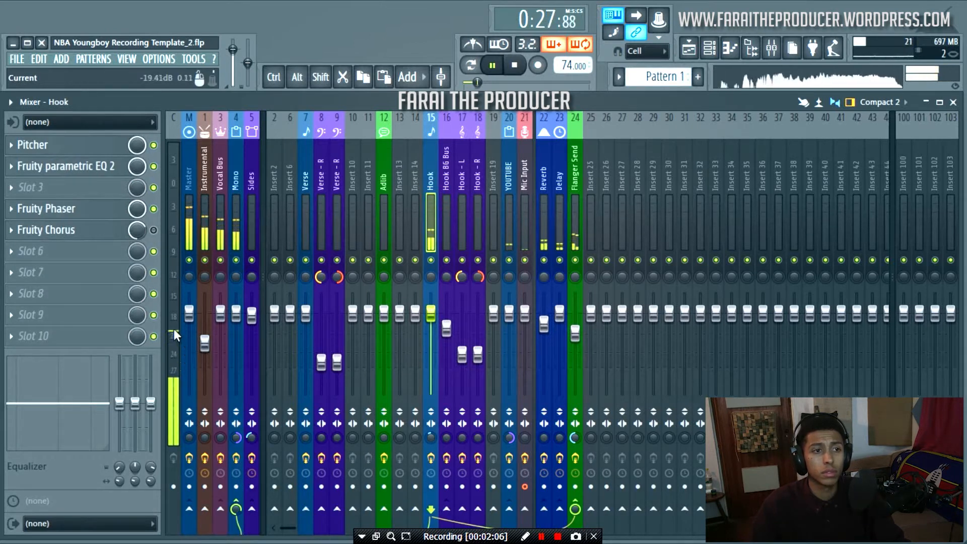
left_click(689, 48)
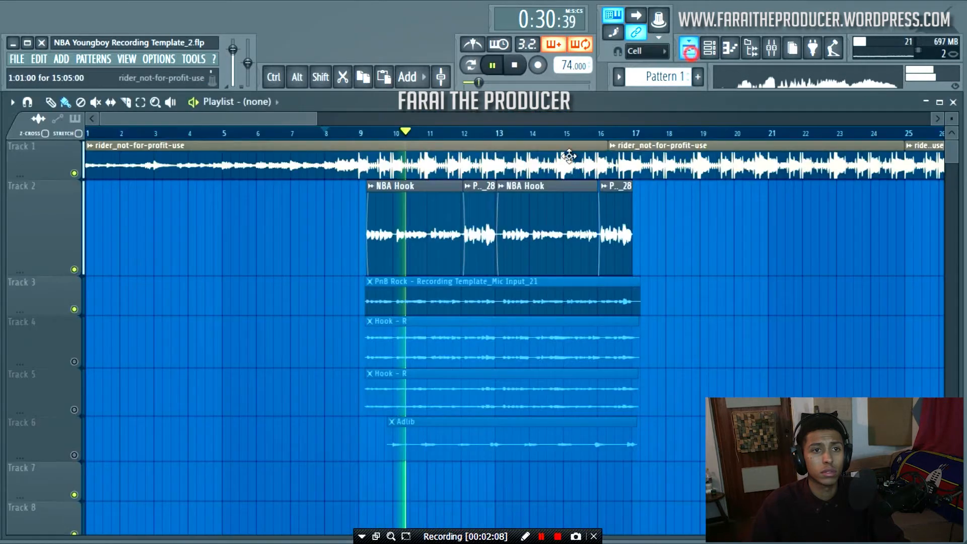
left_click(771, 49)
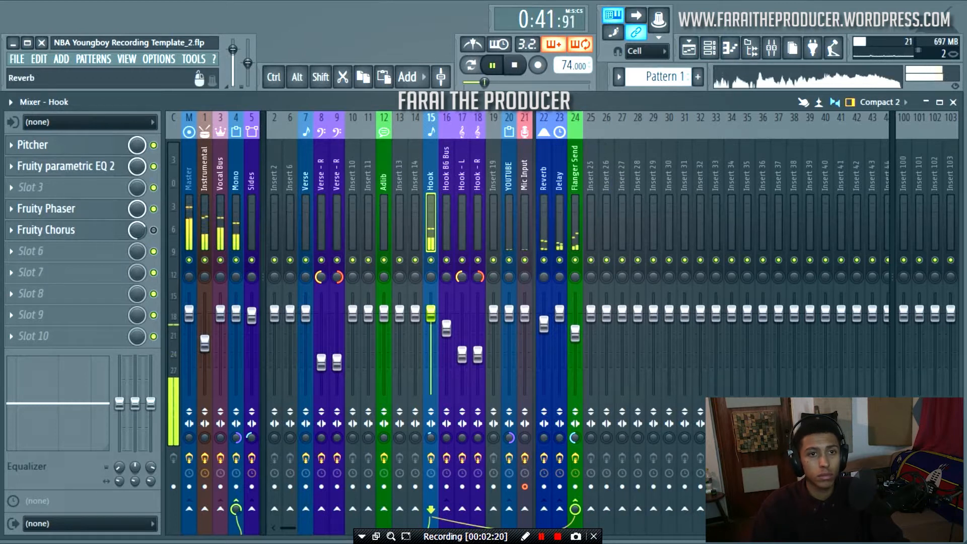
left_click(689, 48)
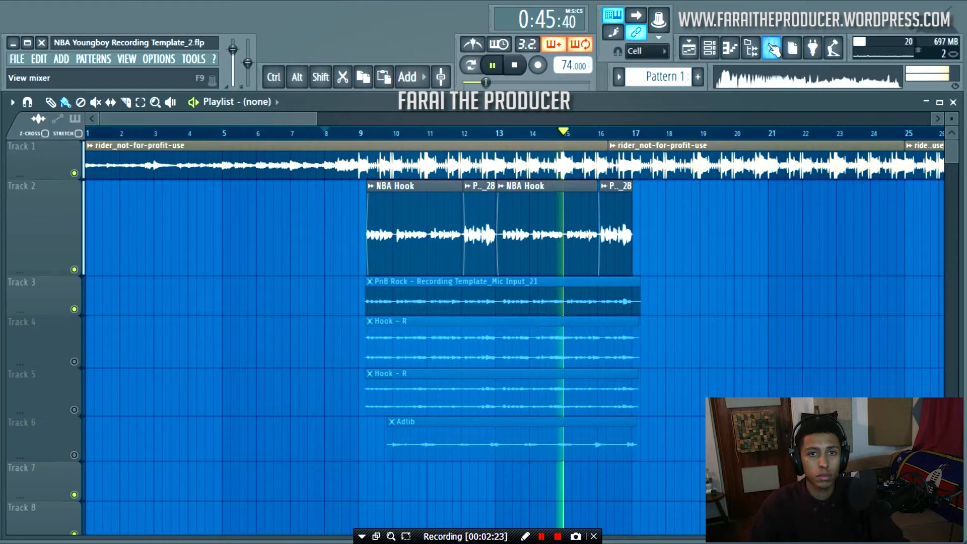
key("space")
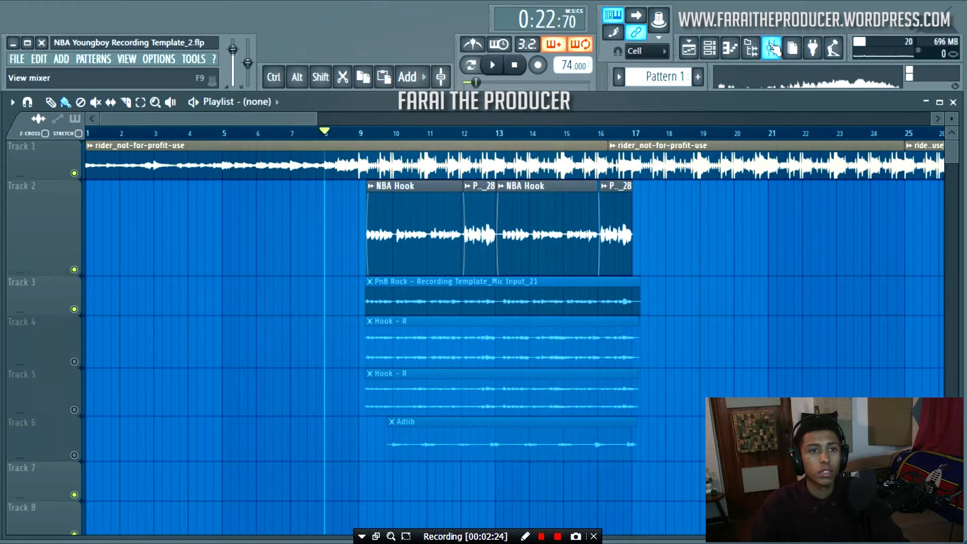
left_click(773, 49)
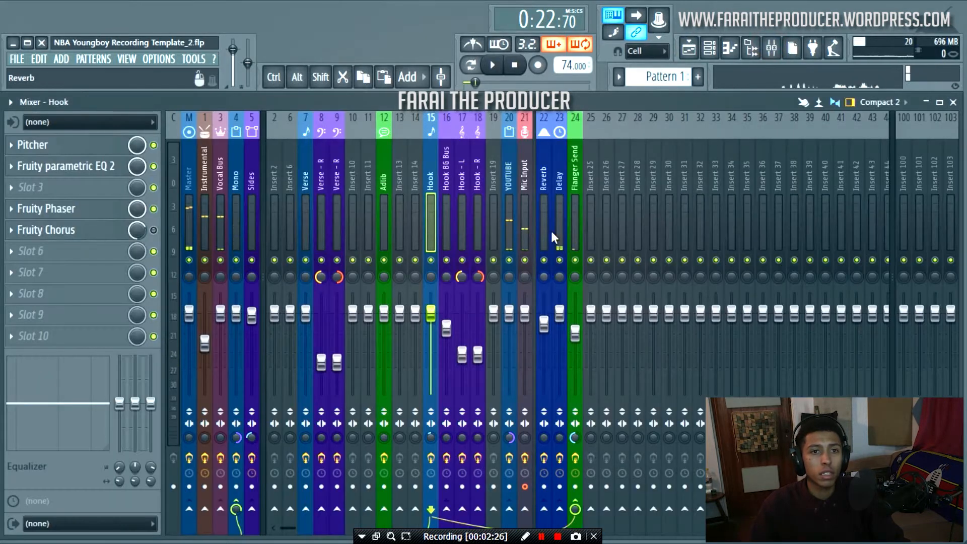
Inspect the Mic Input channel's Extra Gain ? and Fruity Blood Overdrive settings and compare its effect chain with the YOUTUBE channel's
left_click(523, 217)
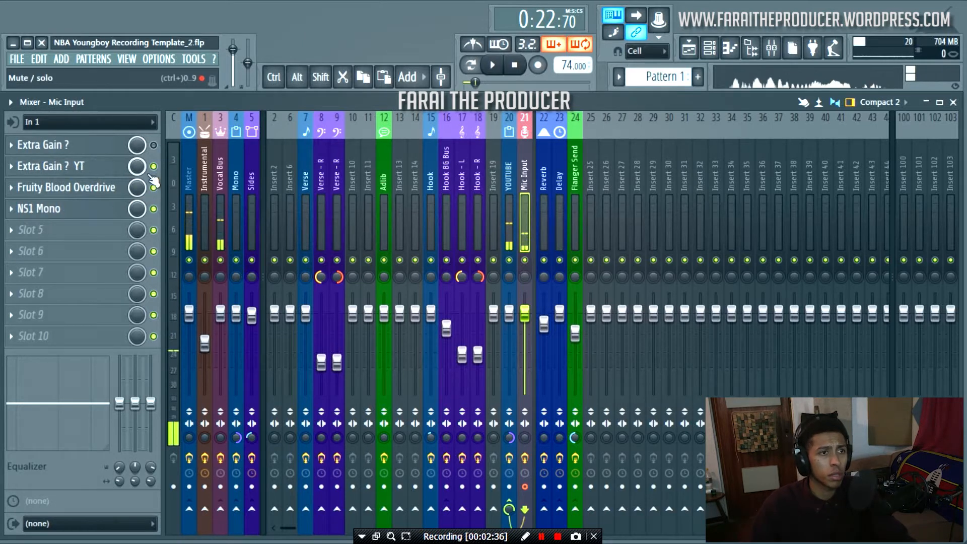
left_click(121, 153)
left_click(108, 187)
left_click_drag(513, 286, 391, 337)
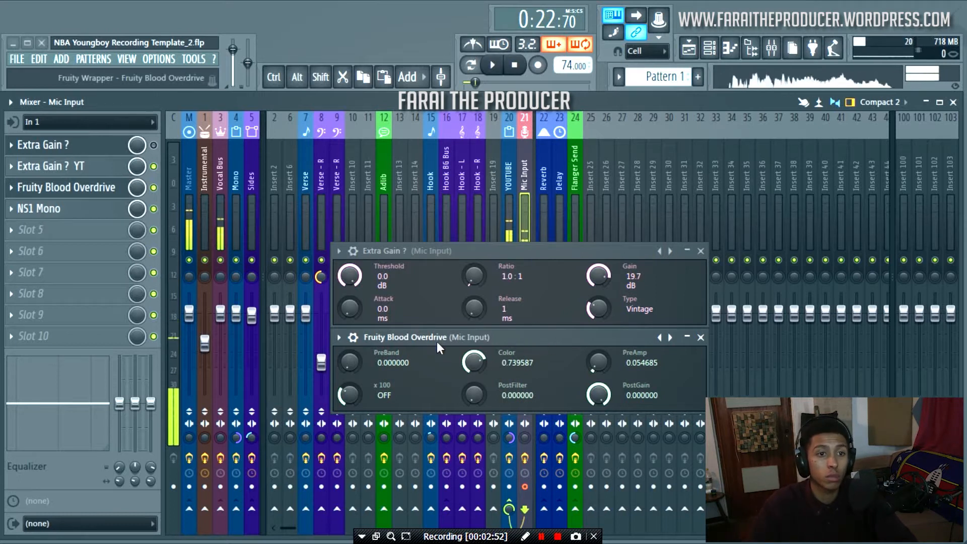
left_click(700, 337)
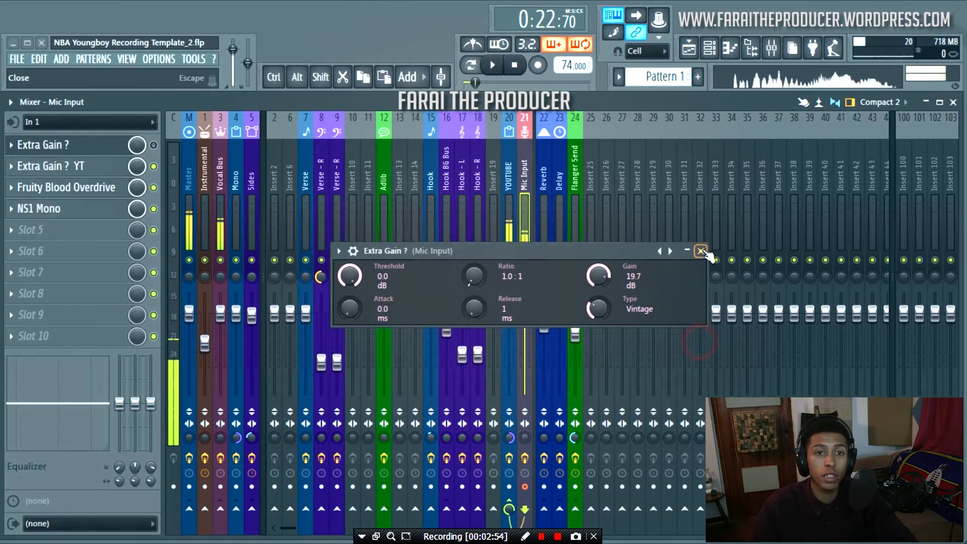
left_click(701, 251)
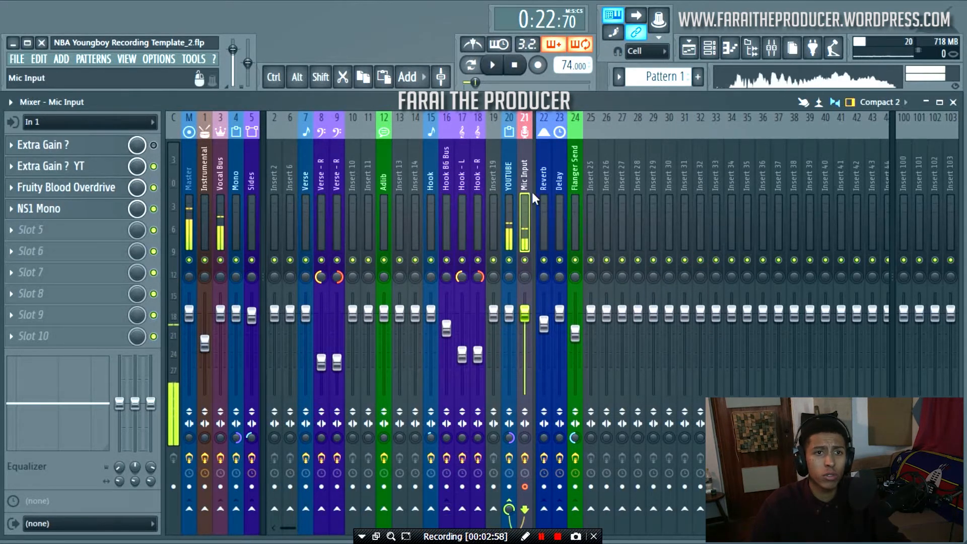
left_click(508, 197)
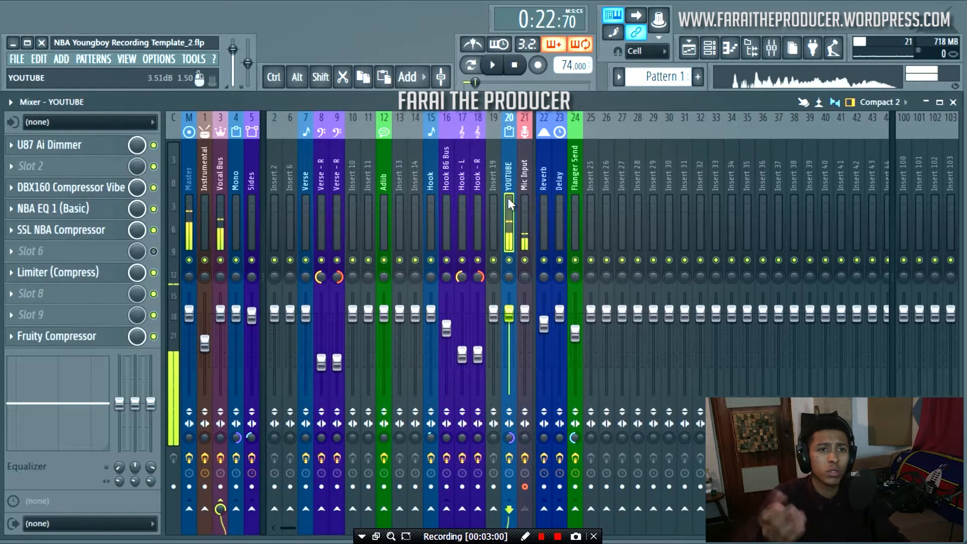
left_click(519, 200)
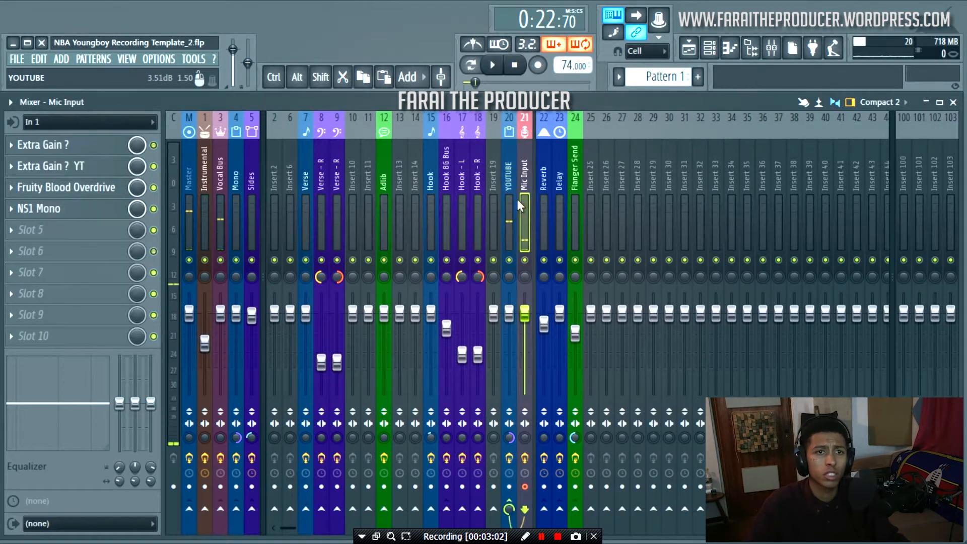
Examine the Fruity Phaser, Fruity parametric EQ 2 and Pitcher settings on the Hook channel, closing each plugin
left_click(430, 209)
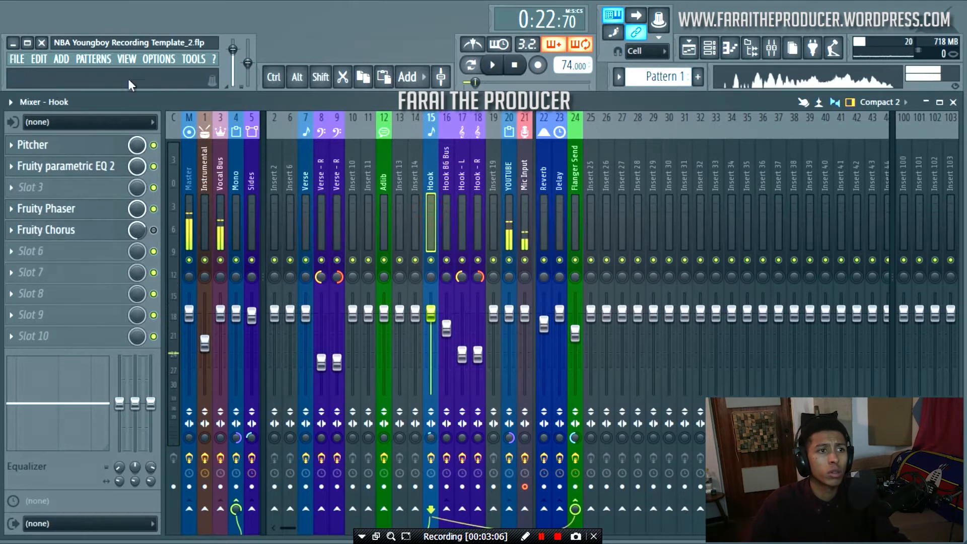
left_click(81, 214)
left_click_drag(643, 96, 499, 247)
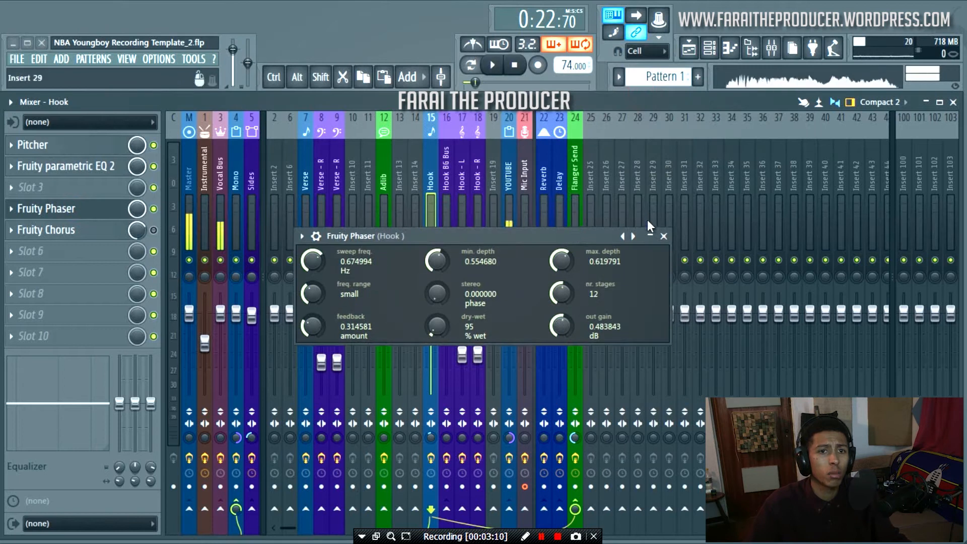
left_click(664, 237)
left_click(71, 166)
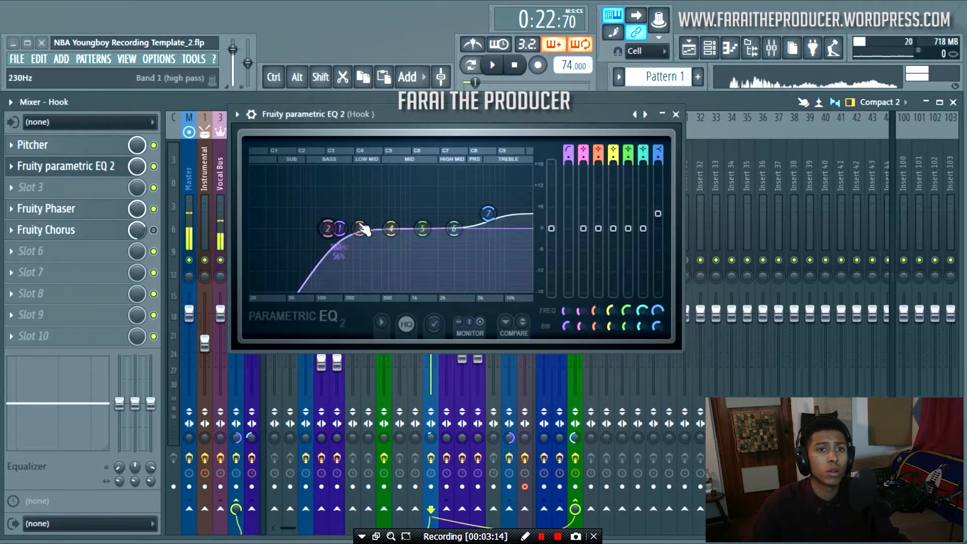
left_click(676, 115)
left_click(95, 145)
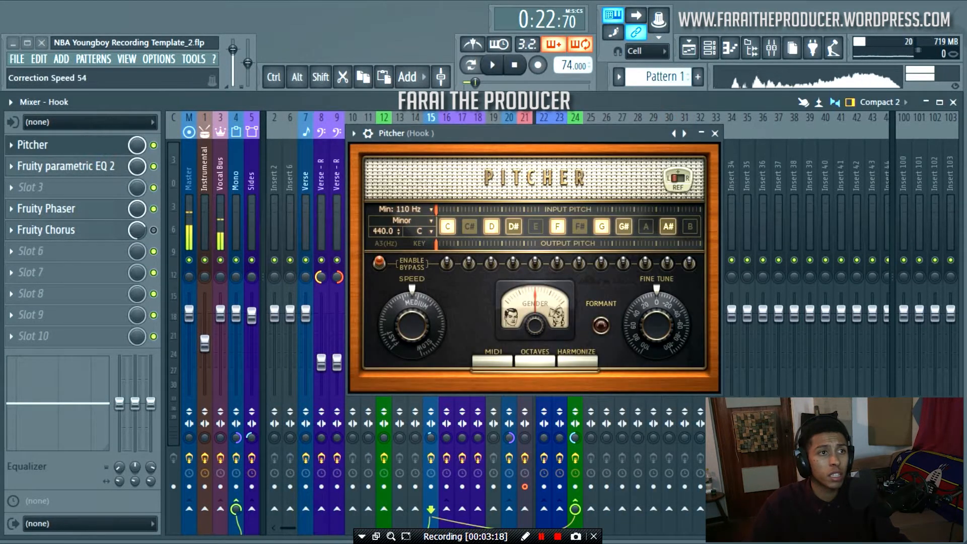
left_click(714, 134)
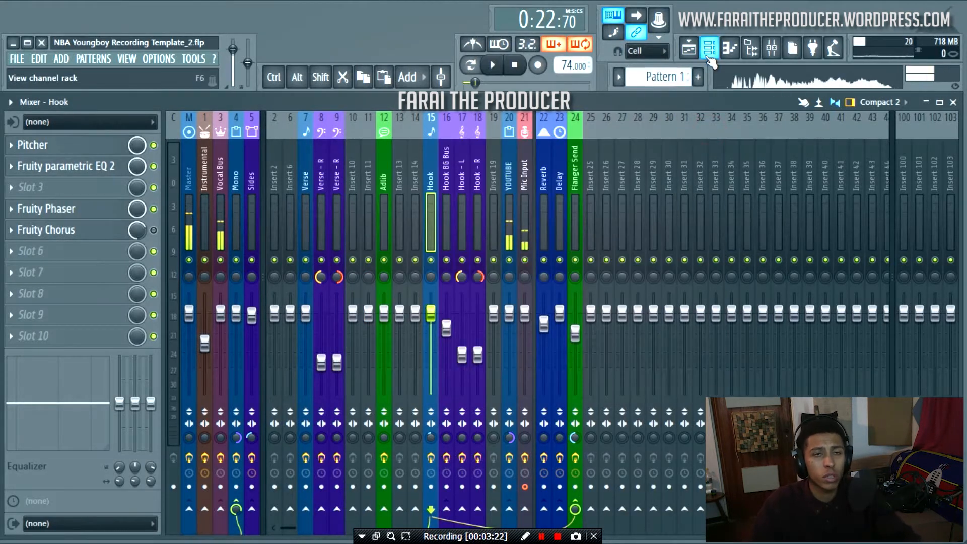
Move the playlist playhead to bar 9, just before the hook vocals start
left_click(689, 49)
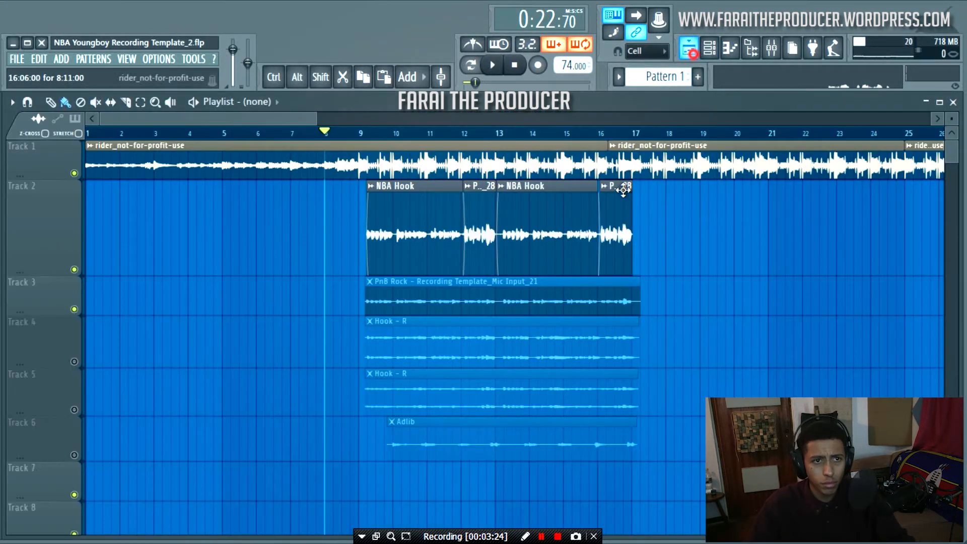
left_click(361, 132)
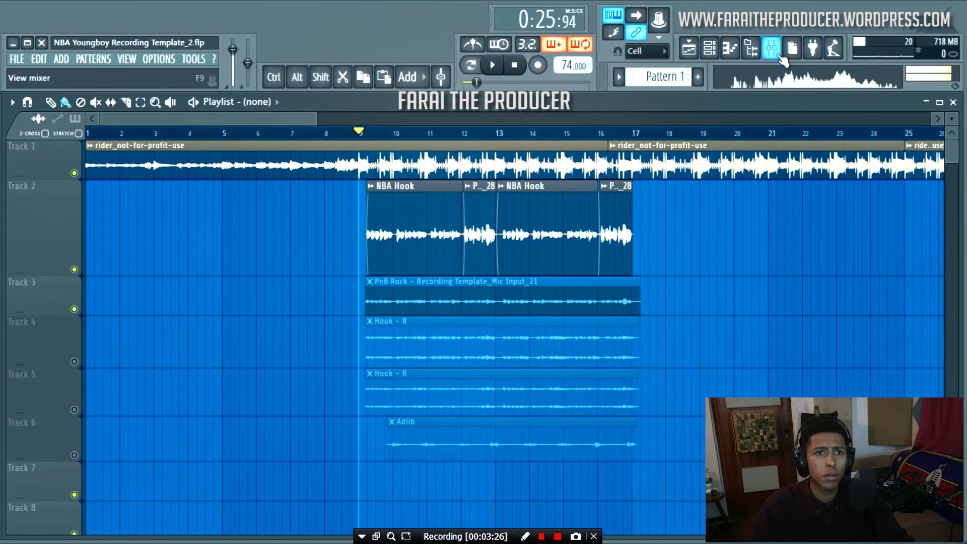
Mute the lead hook on Track 2 and unmute the Hook - R clips on Tracks 4 and 5
left_click(780, 56)
left_click(779, 56)
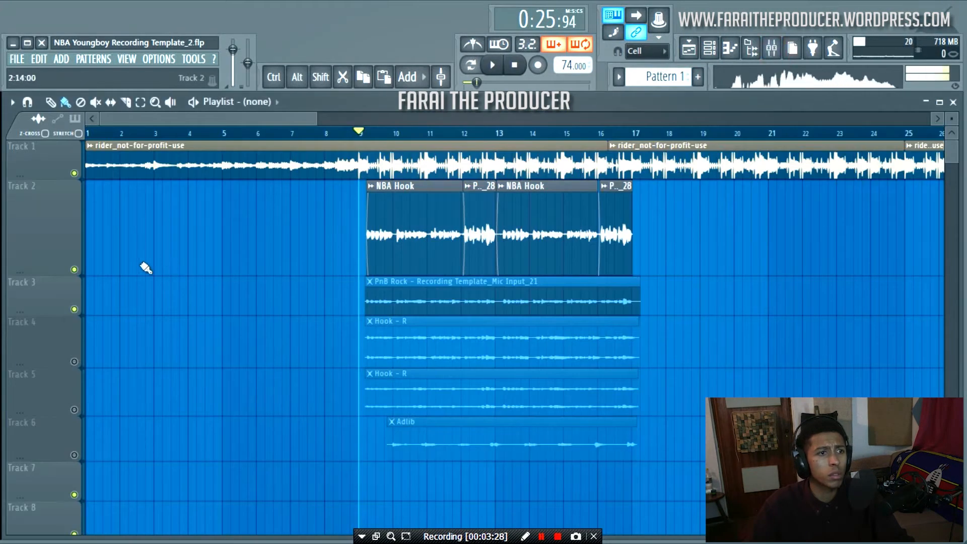
left_click(74, 270)
left_click(74, 362)
left_click(74, 410)
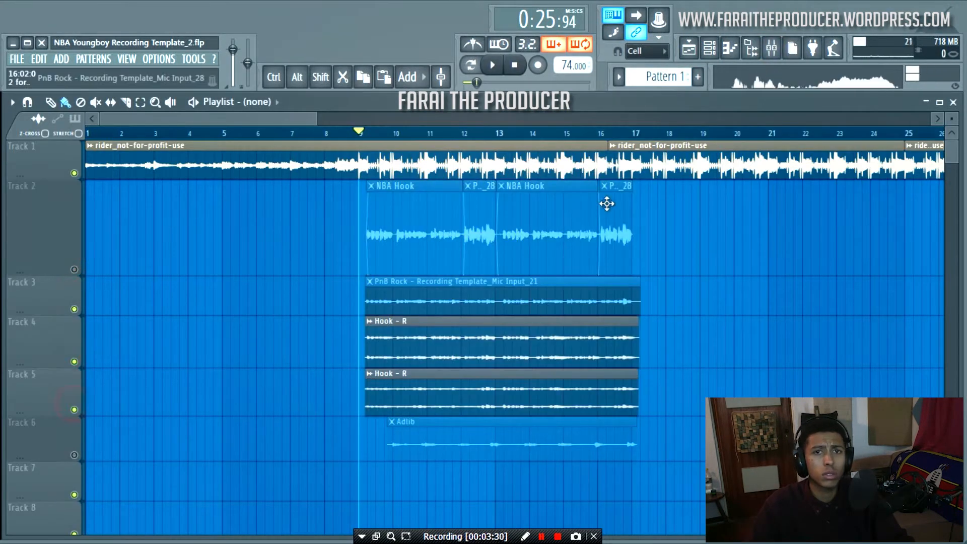
Compare the effect chains of the Hook BG Bus, Hook - L and Hook - R mixer channels
left_click(785, 50)
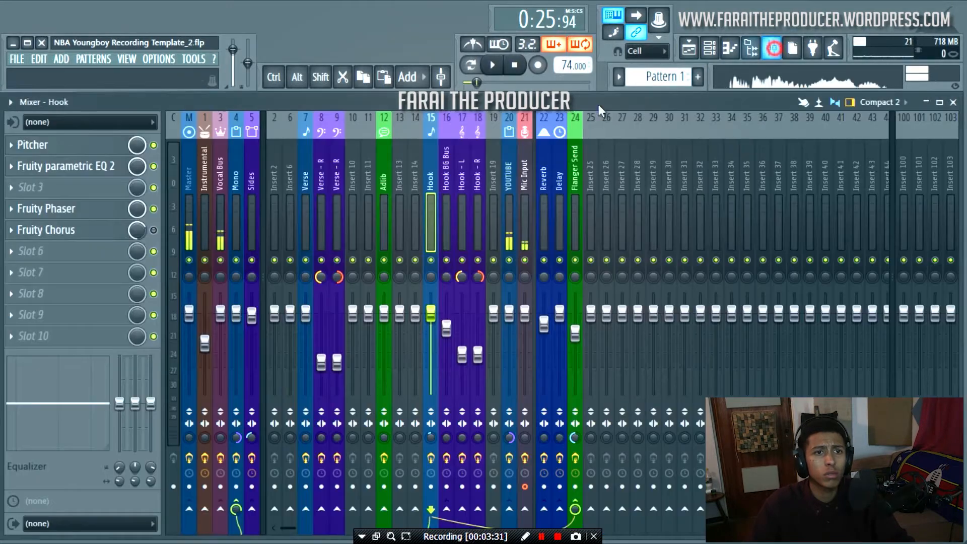
left_click(460, 196)
left_click(447, 202)
left_click(479, 205)
left_click(464, 209)
left_click(477, 213, "ctrl")
left_click(448, 218)
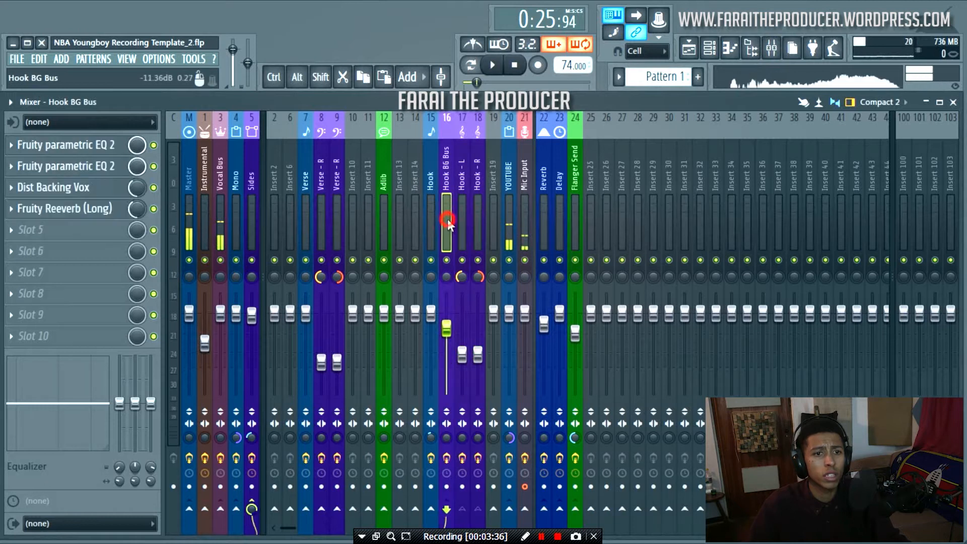
left_click(457, 223)
Play the background hook vocals with the instrumental, view them in the playlist, and return to the mixer
key("space")
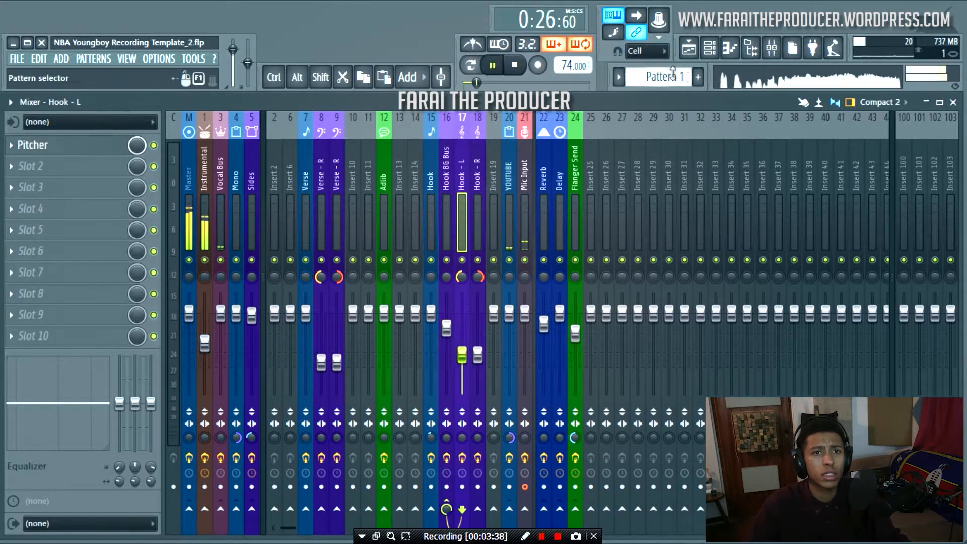
left_click(694, 51)
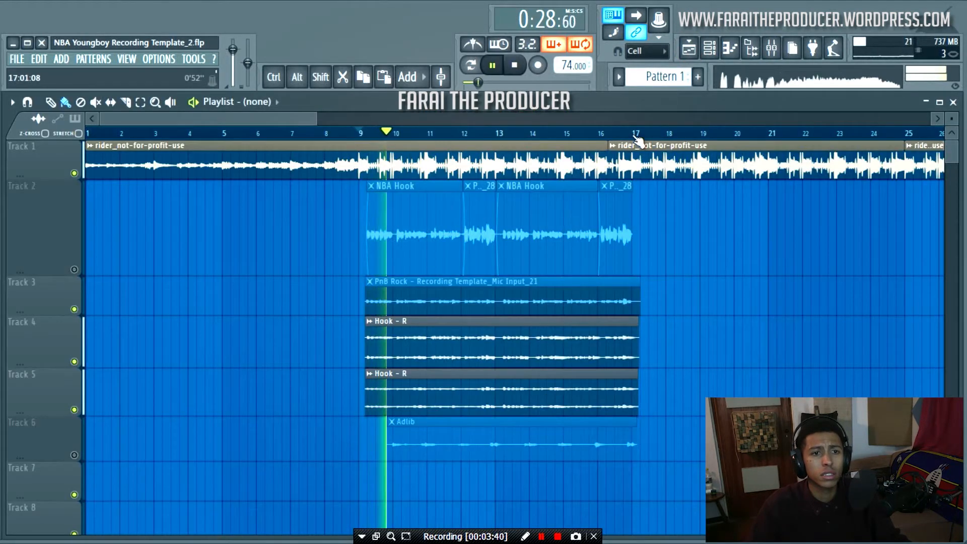
left_click(775, 50)
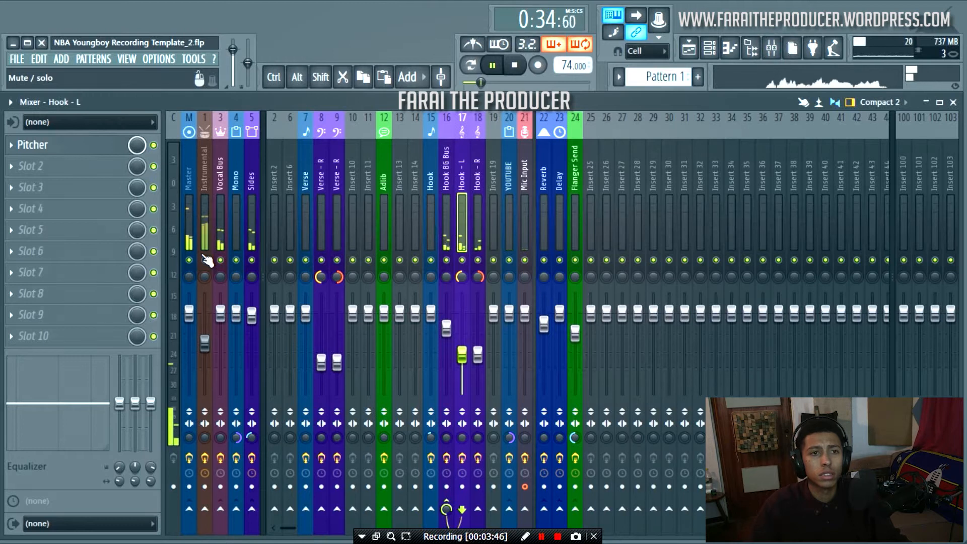
Examine both Fruity parametric EQ 2 curves on the Hook BG Bus channel during playback, closing each, and stop playback
left_click(446, 202)
left_click(121, 144)
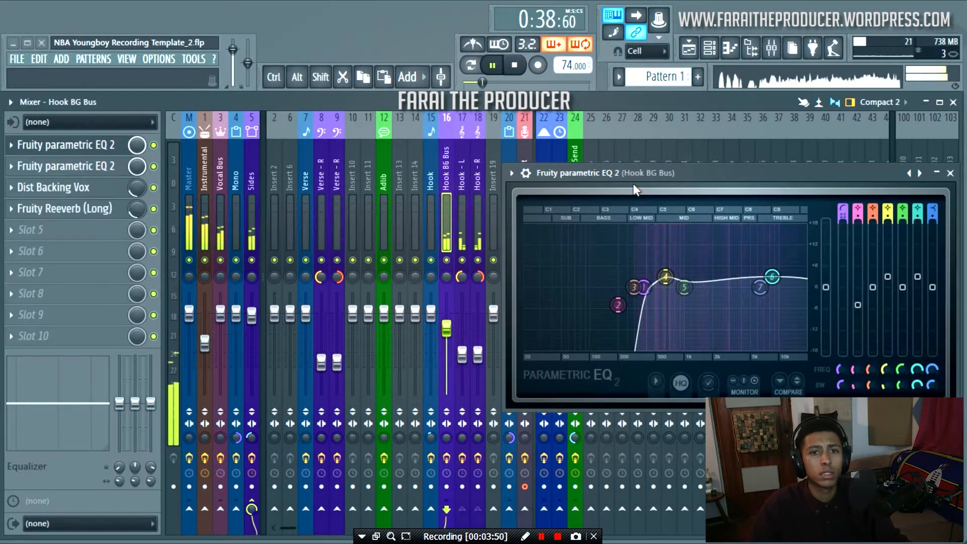
left_click_drag(723, 171, 519, 233)
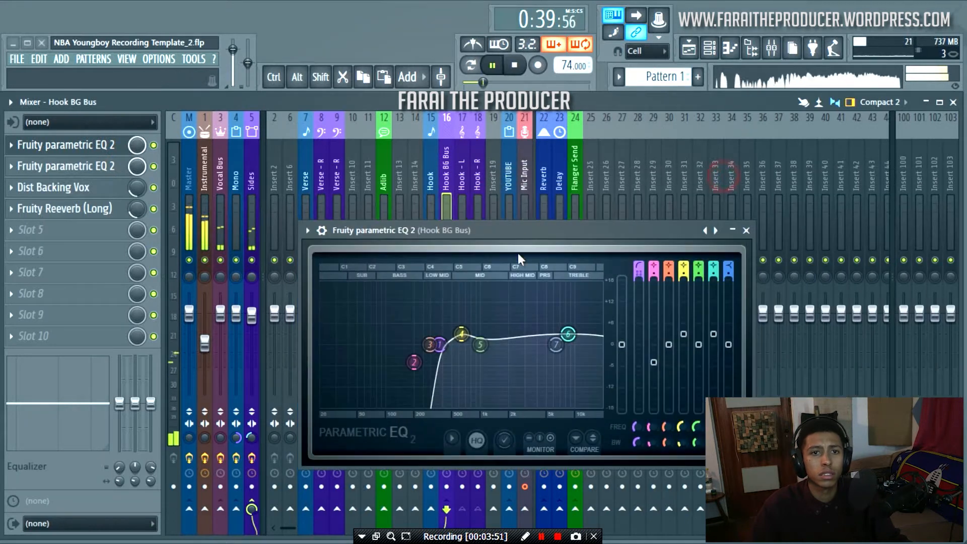
left_click(747, 231)
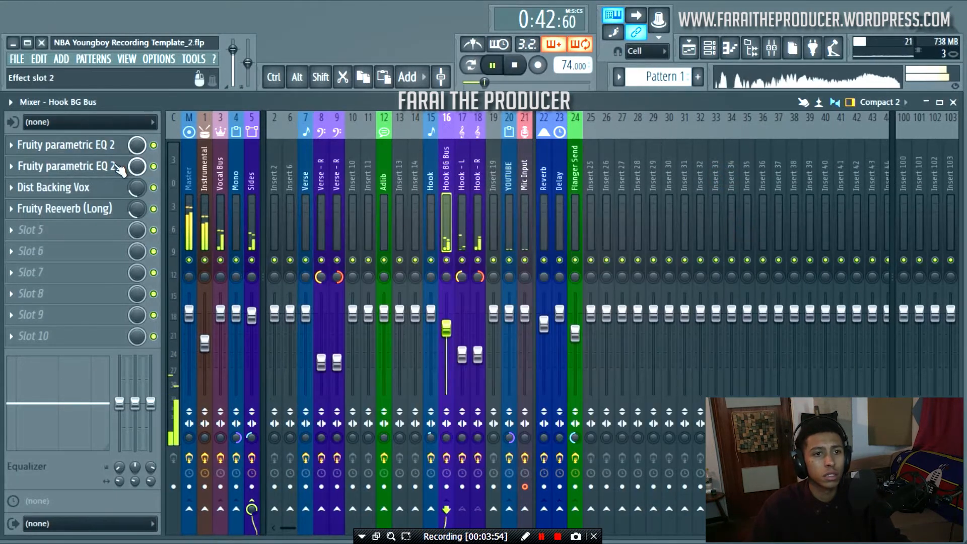
left_click(65, 165)
left_click(669, 212)
key("space")
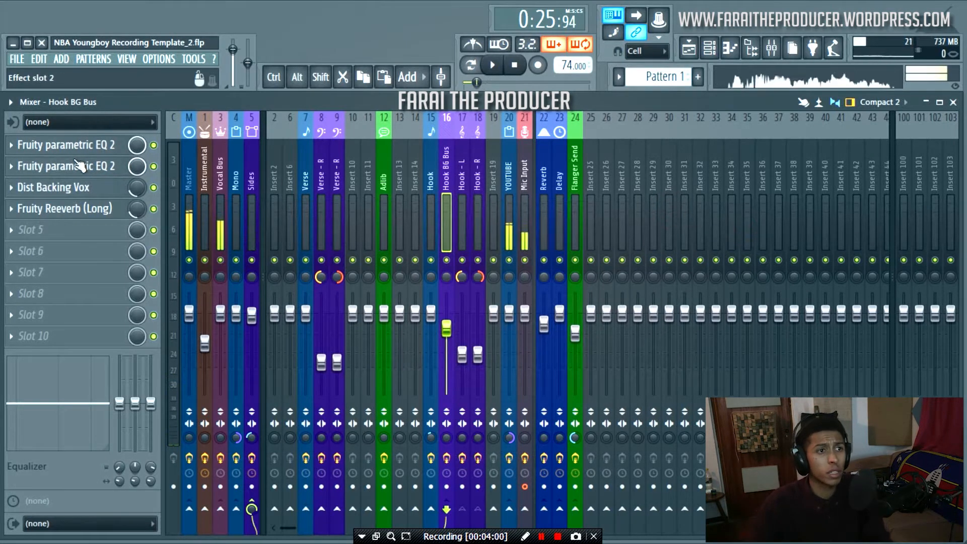
Review the Hook BG Bus channel's two EQs, Dist Backing Vox and Fruity Reeverb (Long) settings, closing each plugin
left_click(101, 145)
left_click(745, 230)
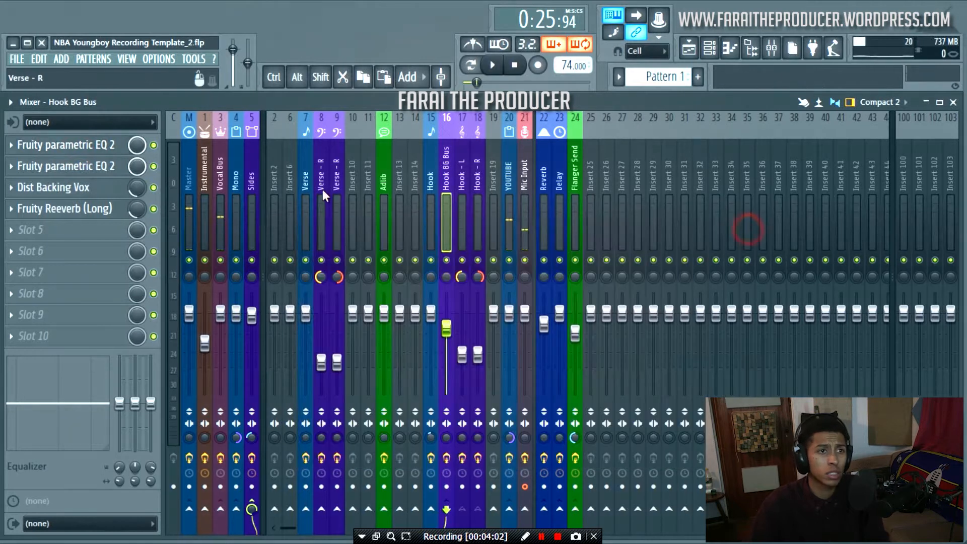
left_click(110, 169)
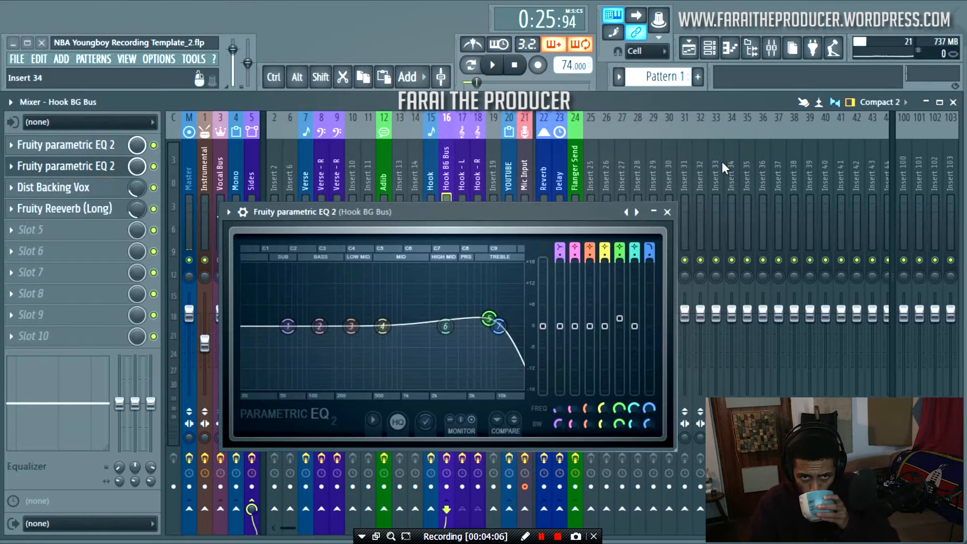
left_click(663, 212)
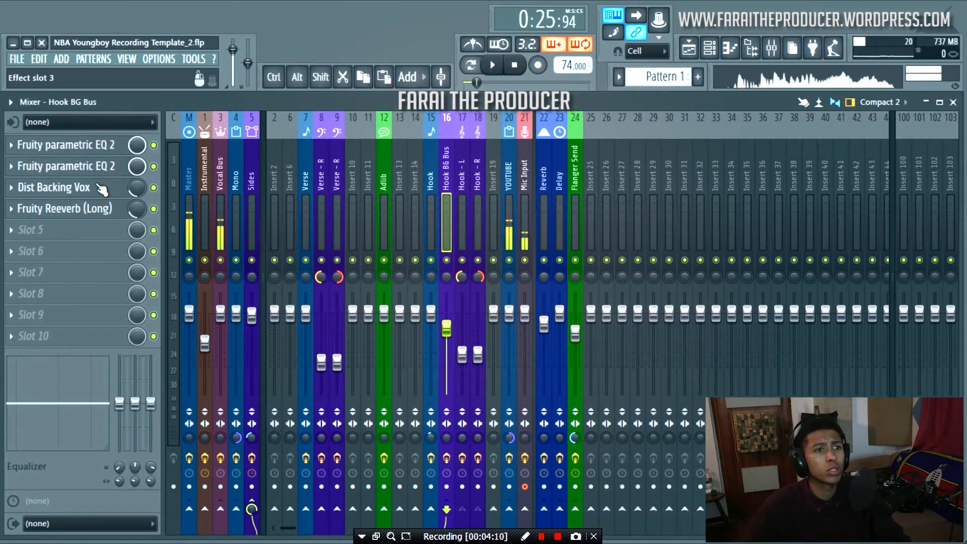
left_click(116, 189)
left_click(692, 299)
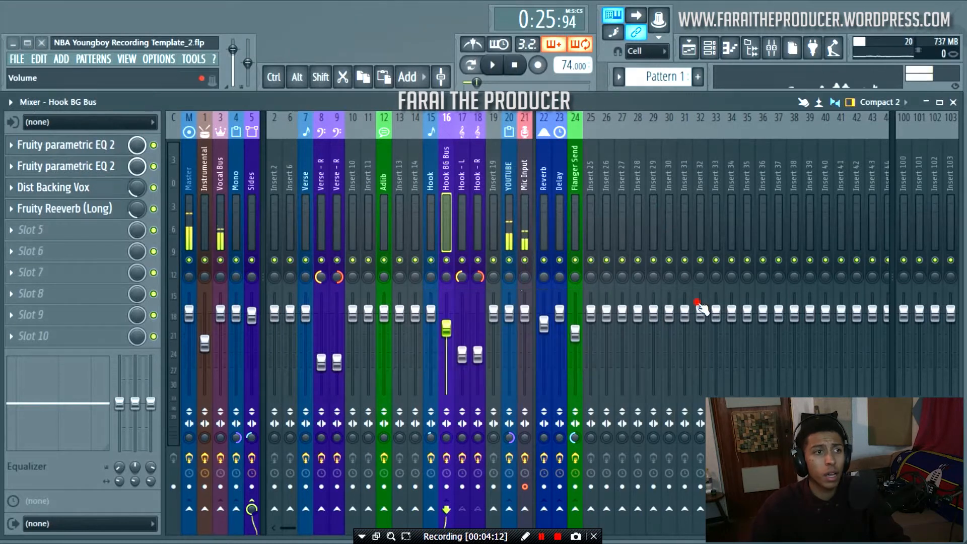
left_click(95, 214)
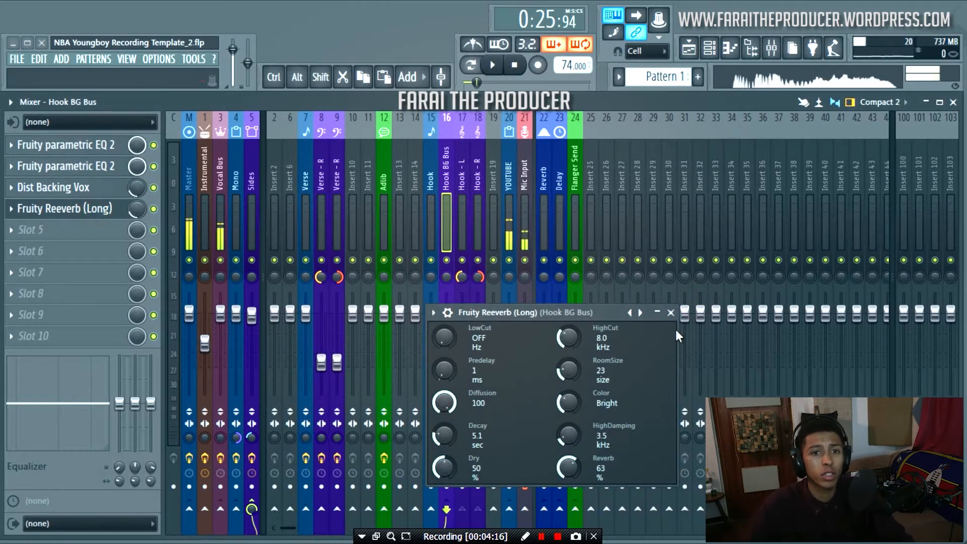
left_click(671, 313)
Mute the background hooks on Tracks 4 and 5, and unmute the Adlib on Track 6 and the lead hook on Track 2
left_click(430, 182)
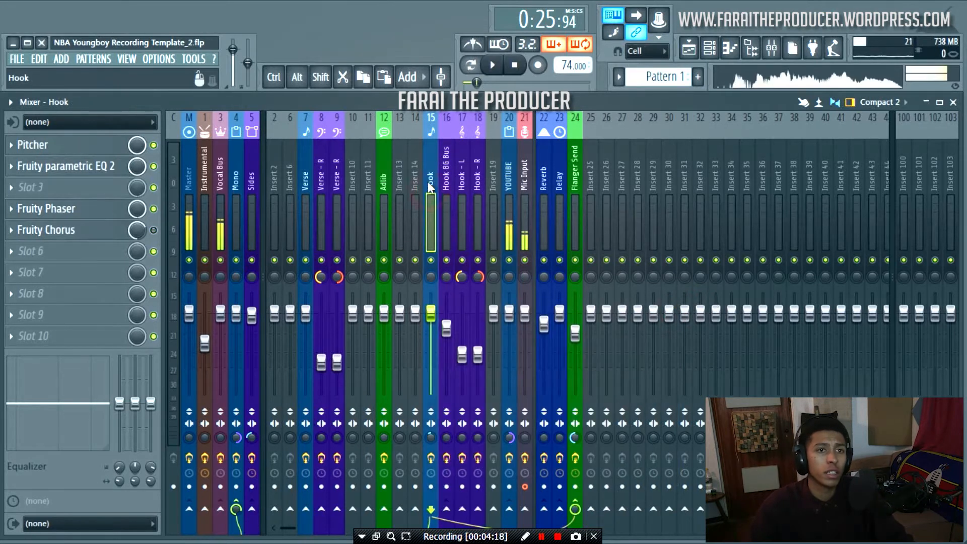
left_click(688, 49)
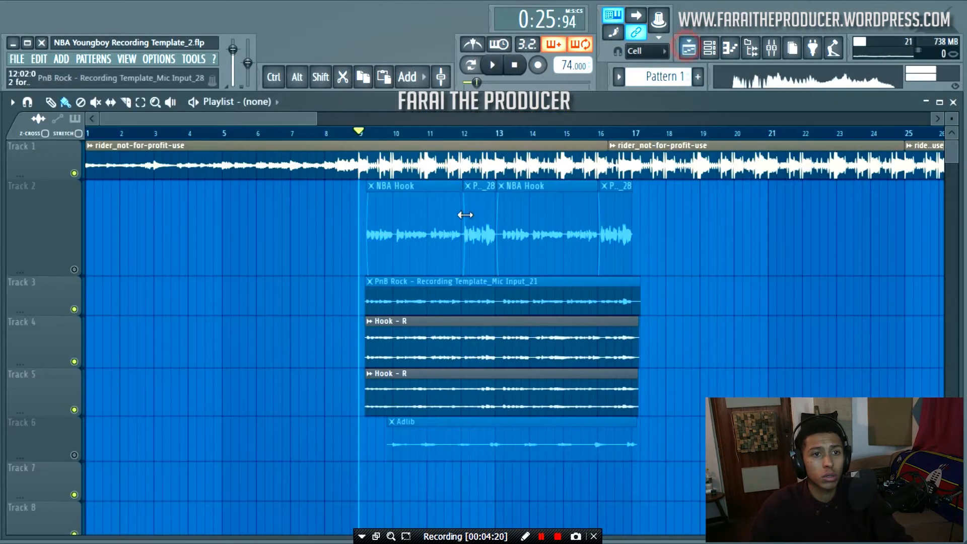
left_click(74, 360)
left_click(74, 410)
left_click(74, 455)
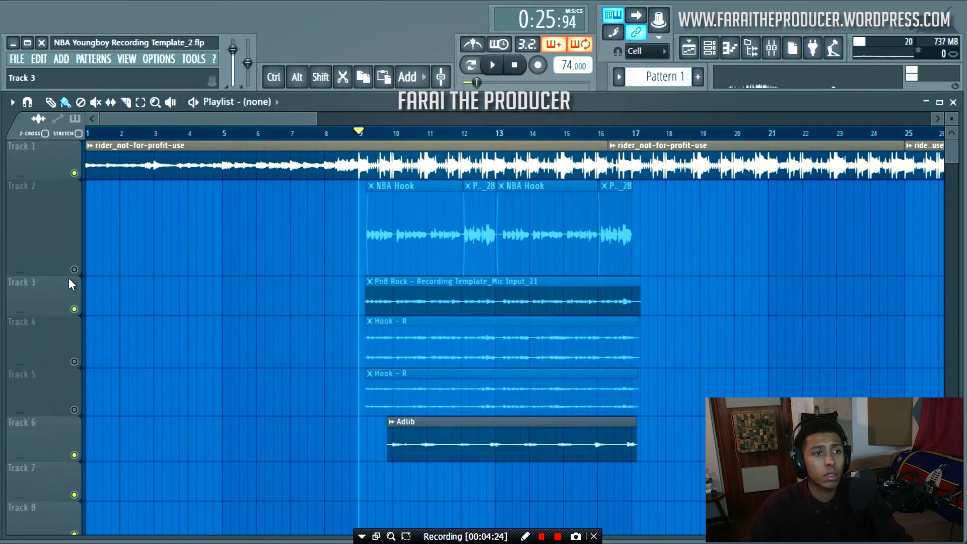
left_click(74, 269)
Play the lead hook and adlibs from just after bar 9 with the mixer's Adlib channel selected
left_click(378, 132)
left_click(369, 131)
left_click(771, 47)
key("space")
left_click(385, 191)
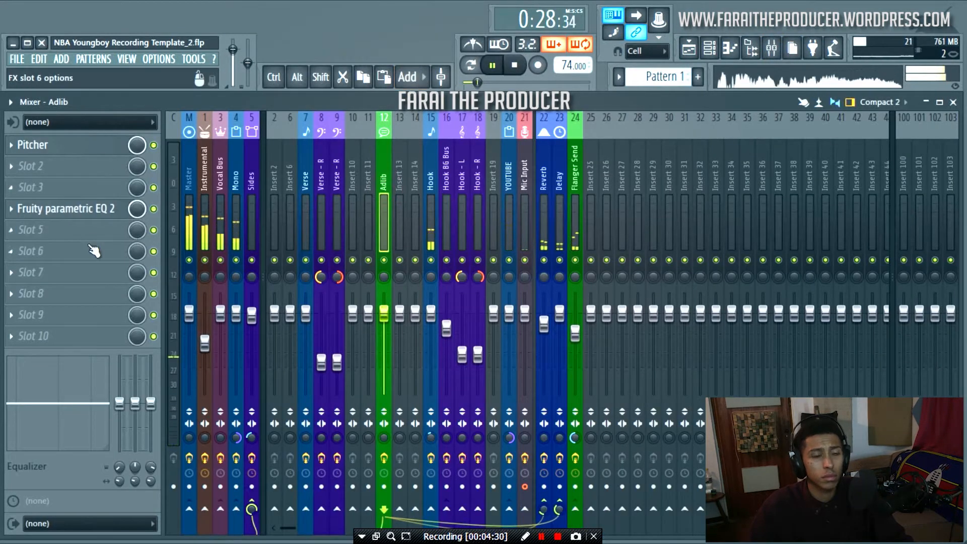
Examine the Adlib channel's Fruity parametric EQ 2 during playback, move its window clear of the mixer channels, and stop playback
left_click(75, 208)
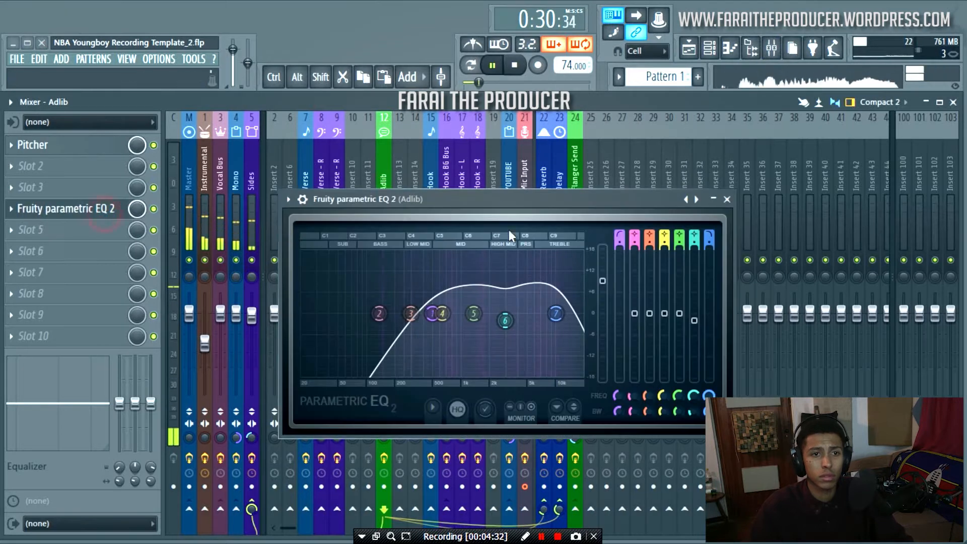
left_click_drag(490, 200, 705, 226)
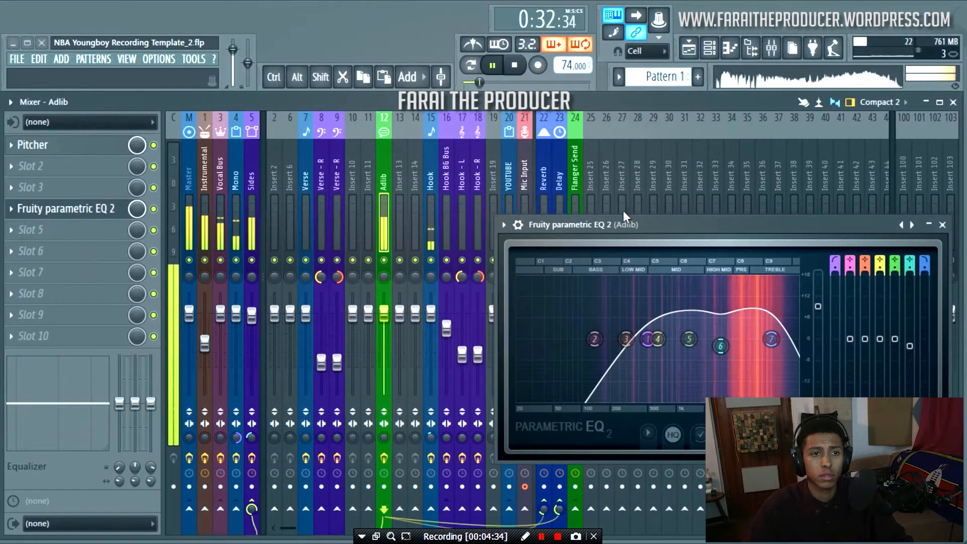
left_click_drag(645, 223, 0, 124)
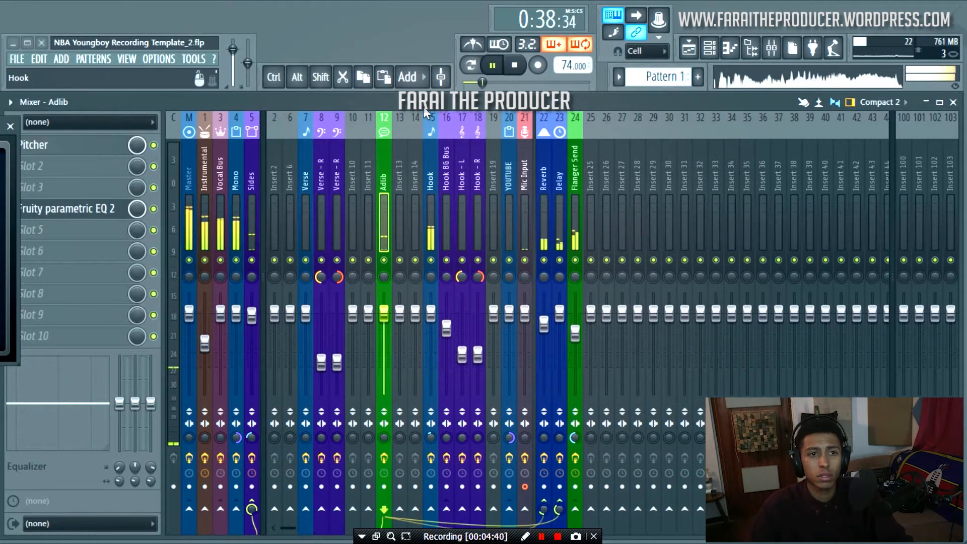
key("space")
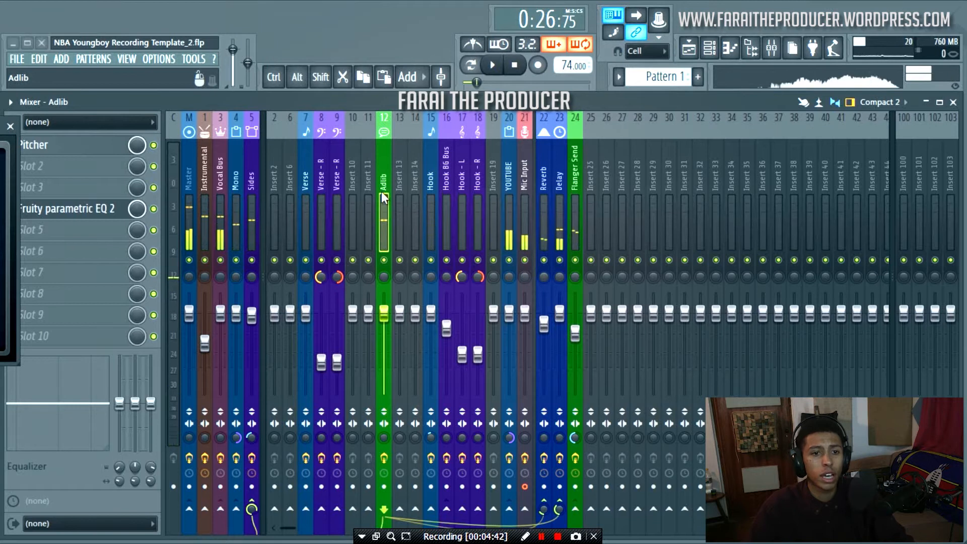
Mute the Reverb and Delay sends, view the Delay channel's effect chain, and unmute both sends
left_click(544, 259)
left_click(559, 259)
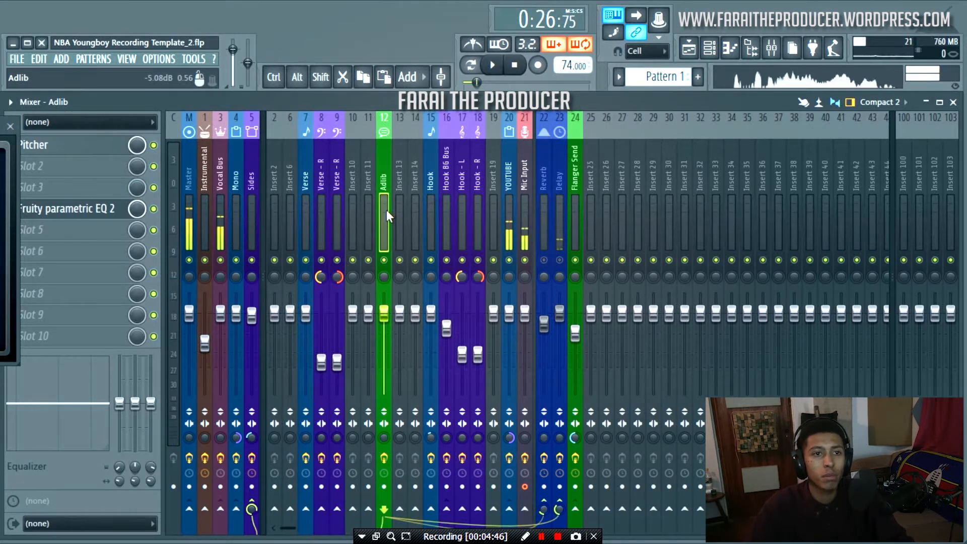
left_click(558, 199)
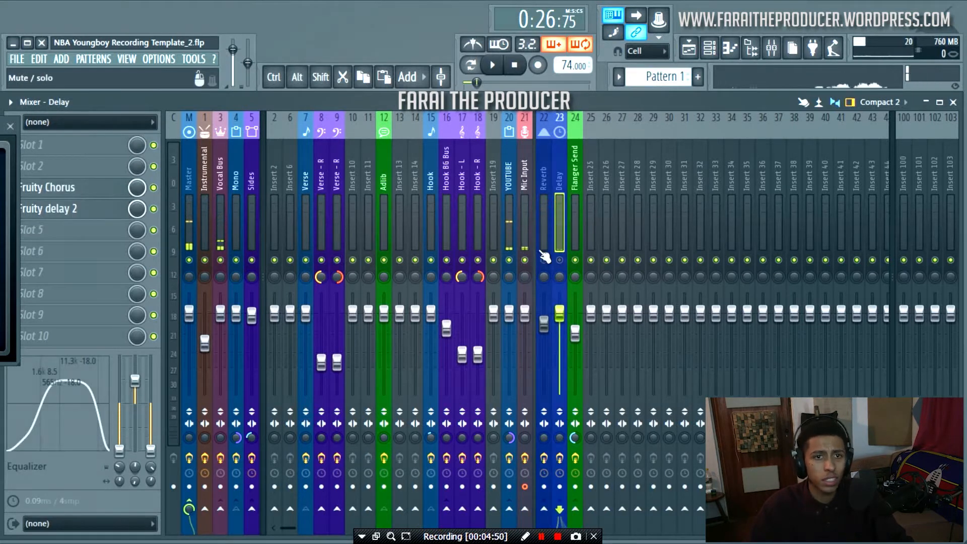
left_click(543, 260)
left_click(561, 259)
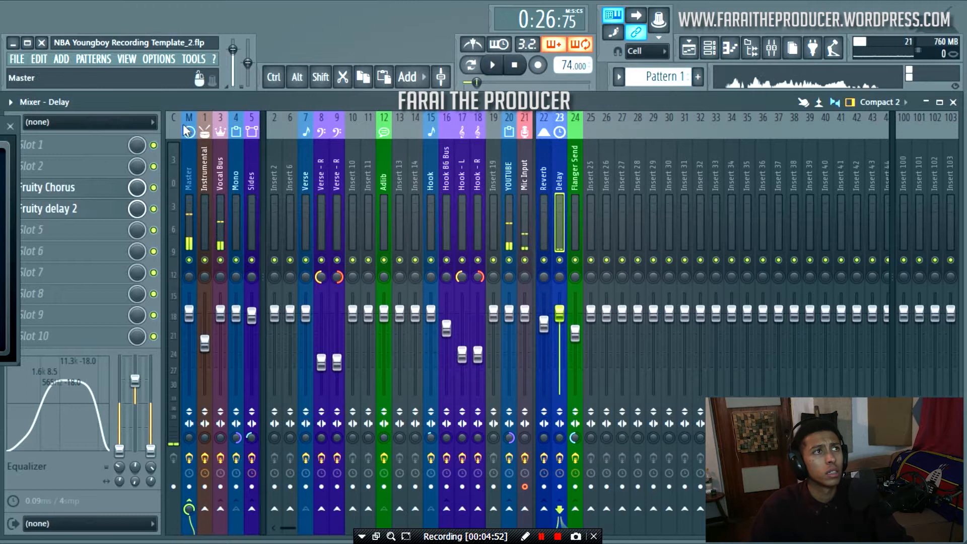
Inspect the main level and curve in the Adlib channel's Fruity parametric EQ 2, and close the plugin
left_click(66, 209)
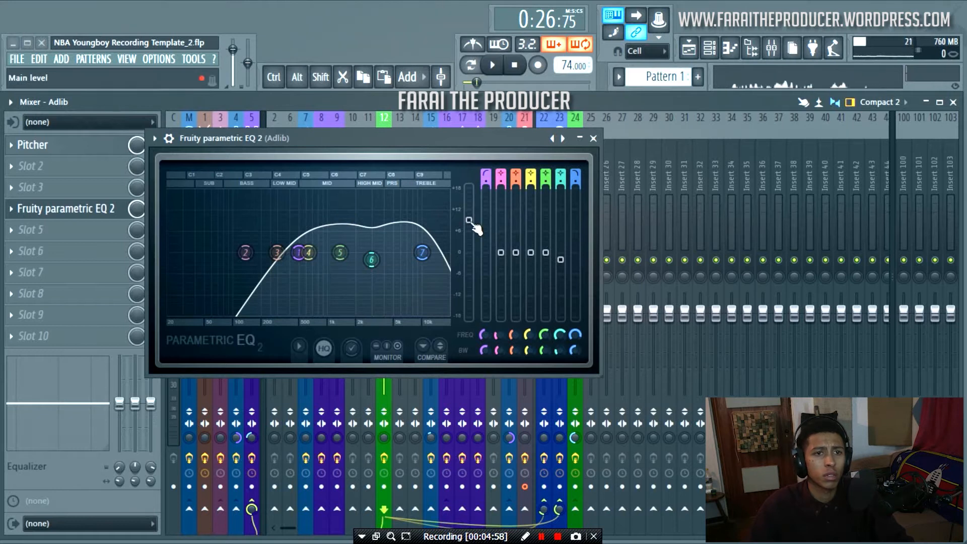
left_click(593, 138)
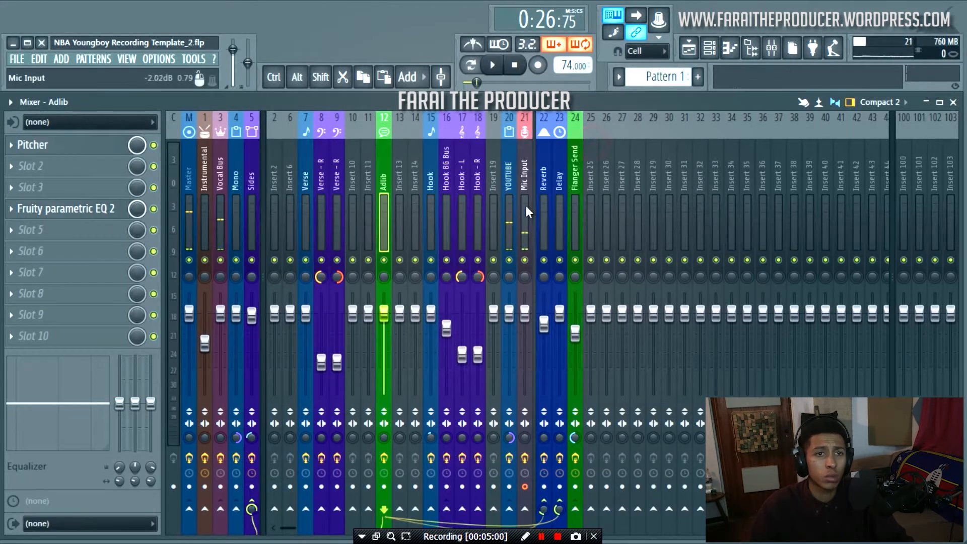
Bypass the NS1 Mono noise suppressor on the Mic Input channel and re-enable it to compare the microphone noise
left_click(524, 204)
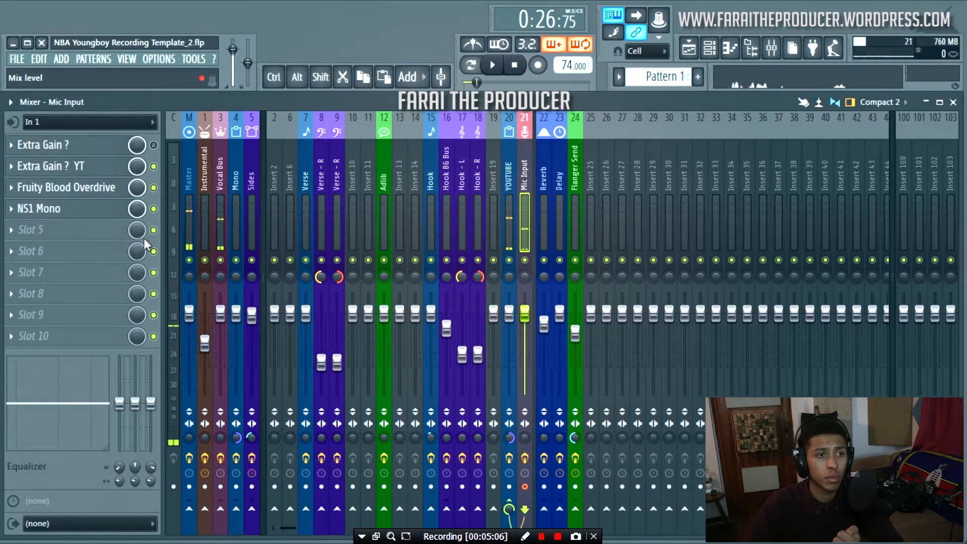
left_click(153, 209)
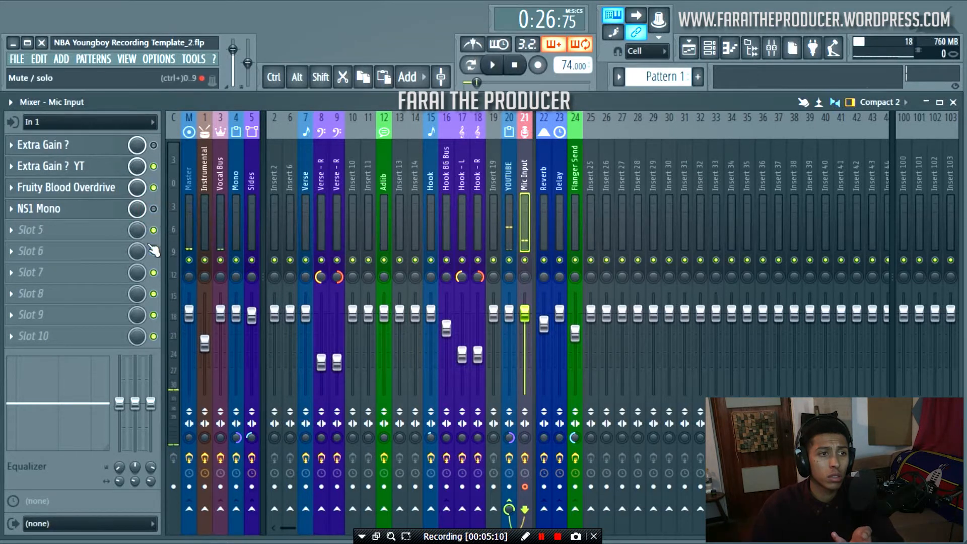
left_click(153, 209)
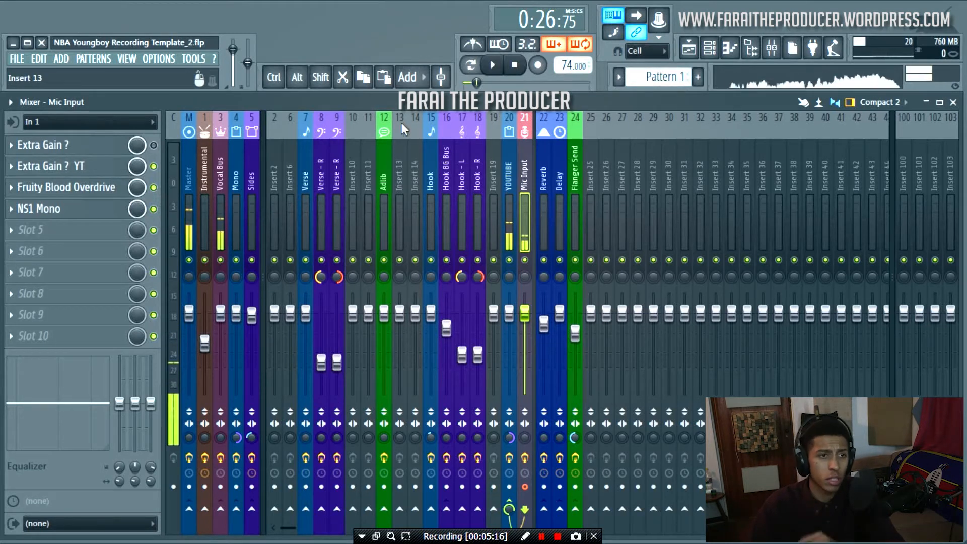
Examine the Instrumental channel's effect chain and volume fader
left_click(202, 211)
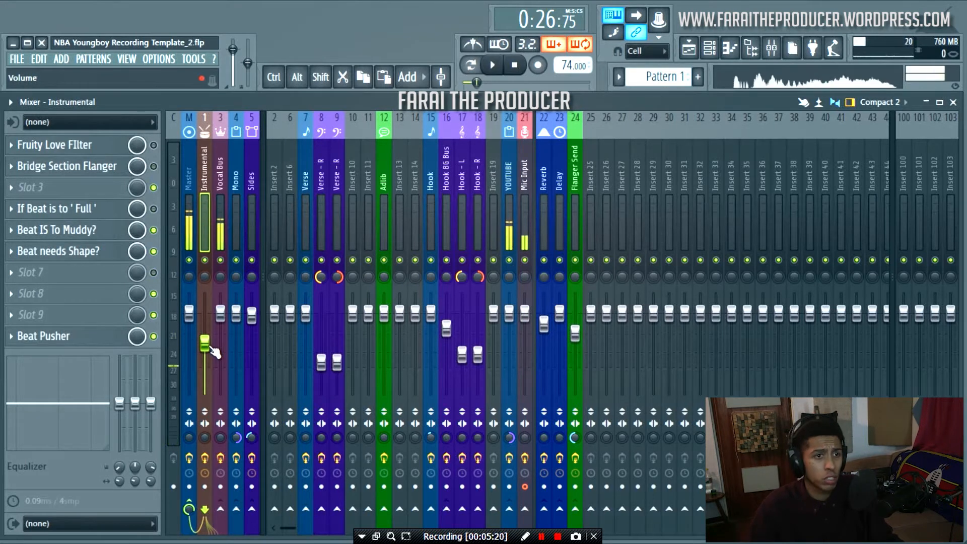
key("ctrl")
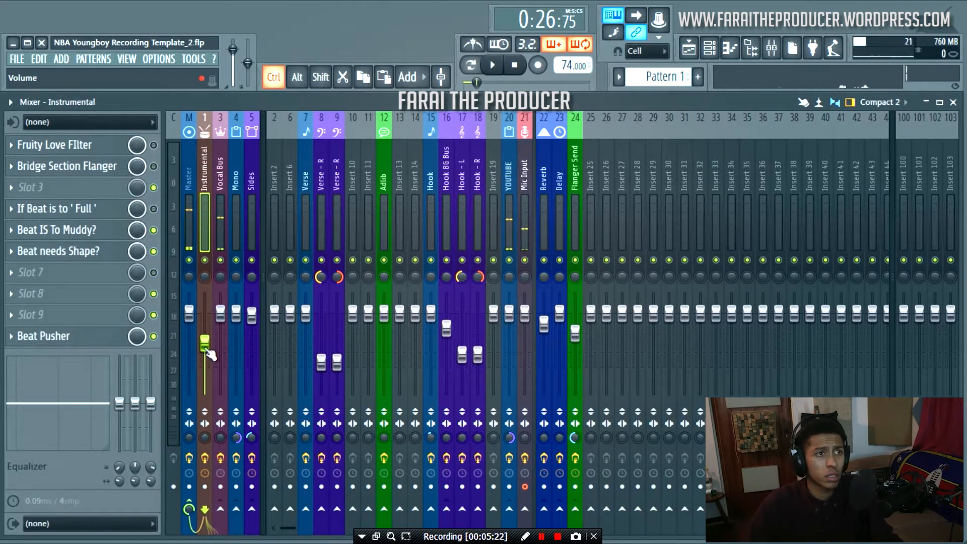
left_click(691, 47)
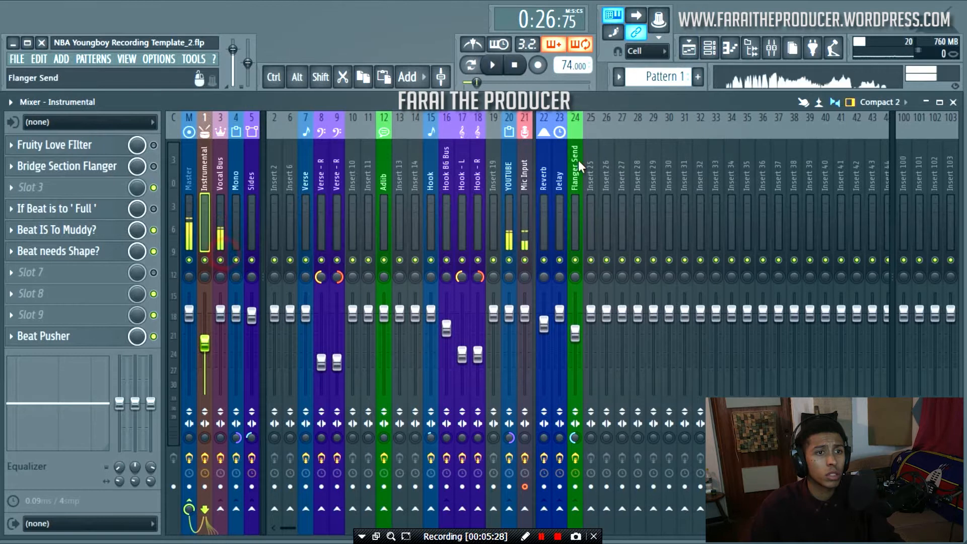
Solo the instrumental on Track 1 of the Playlist and play the song from bar 9
left_click(691, 47)
right_click(74, 173)
left_click(345, 134)
key("space")
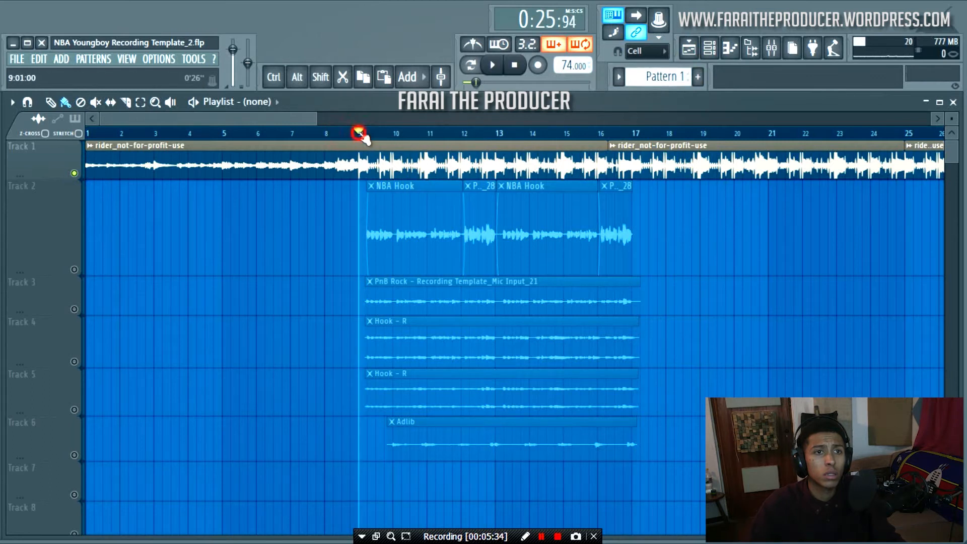
Bypass and re-enable Beat Pusher on the Instrumental channel, view its limiter settings, close it and stop playback
left_click(772, 48)
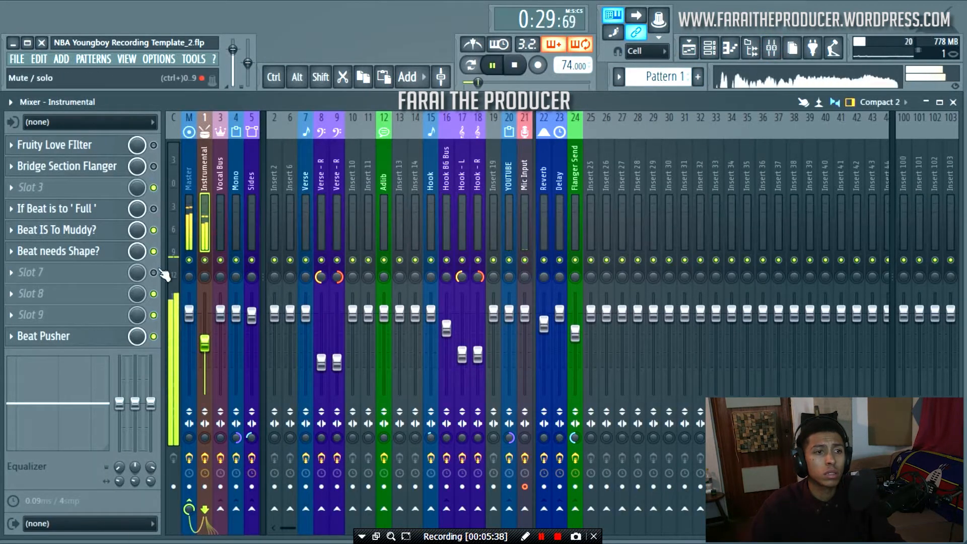
left_click(155, 338)
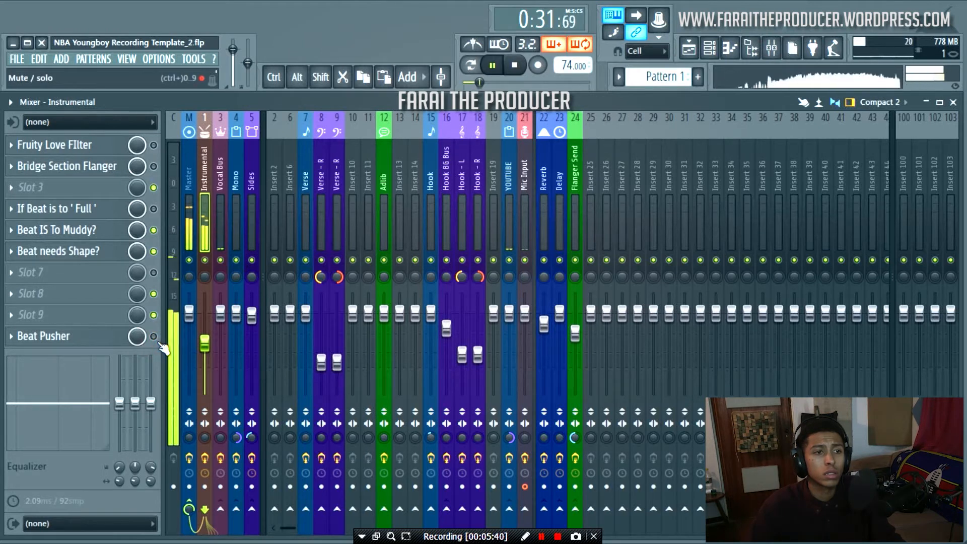
left_click(121, 335)
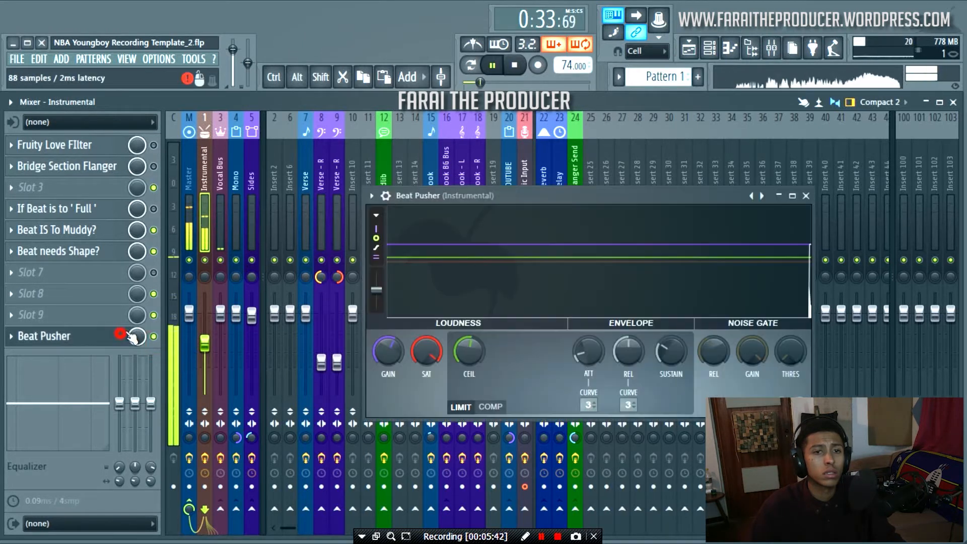
left_click_drag(682, 196, 595, 207)
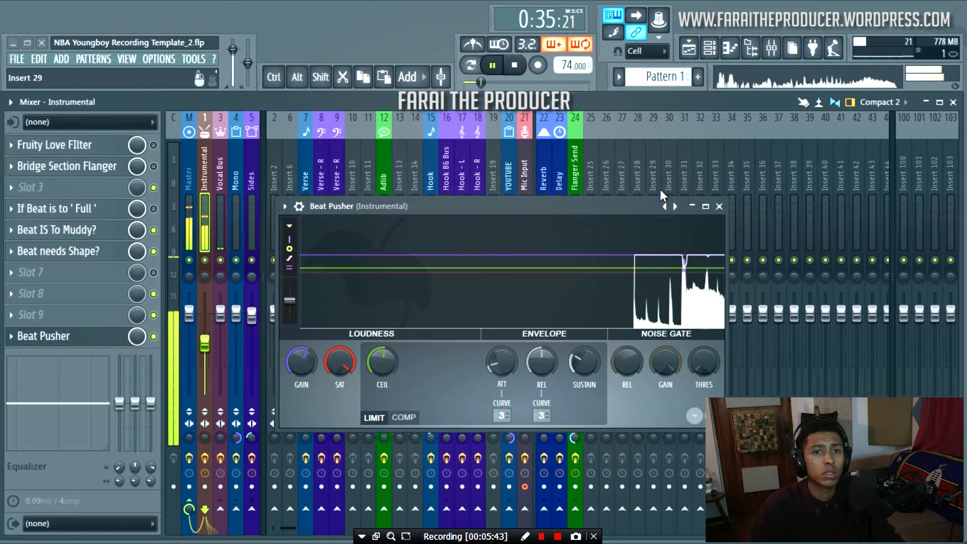
left_click(720, 206)
key("space")
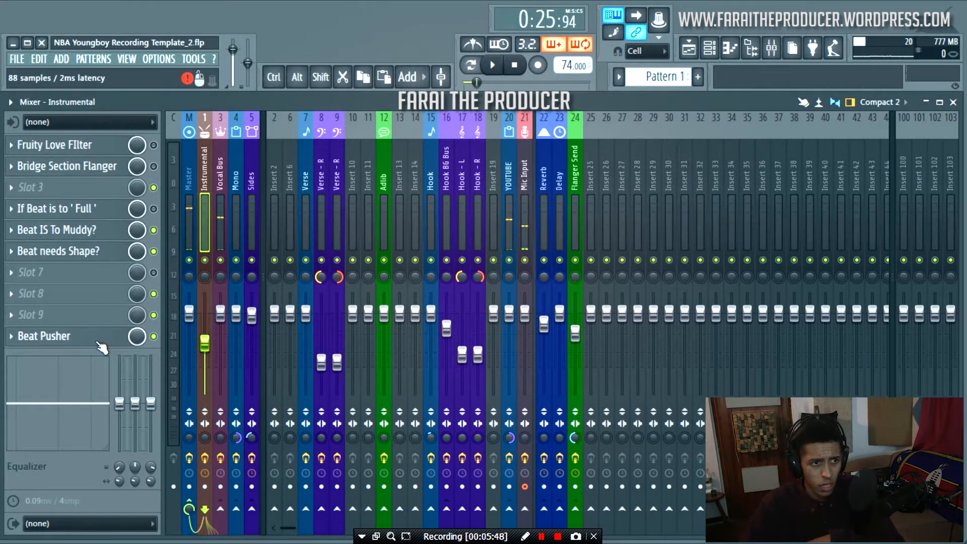
Reopen Beat Pusher on the Instrumental channel to examine its loudness controls, and close it
left_click(103, 336)
left_click_drag(649, 208, 740, 207)
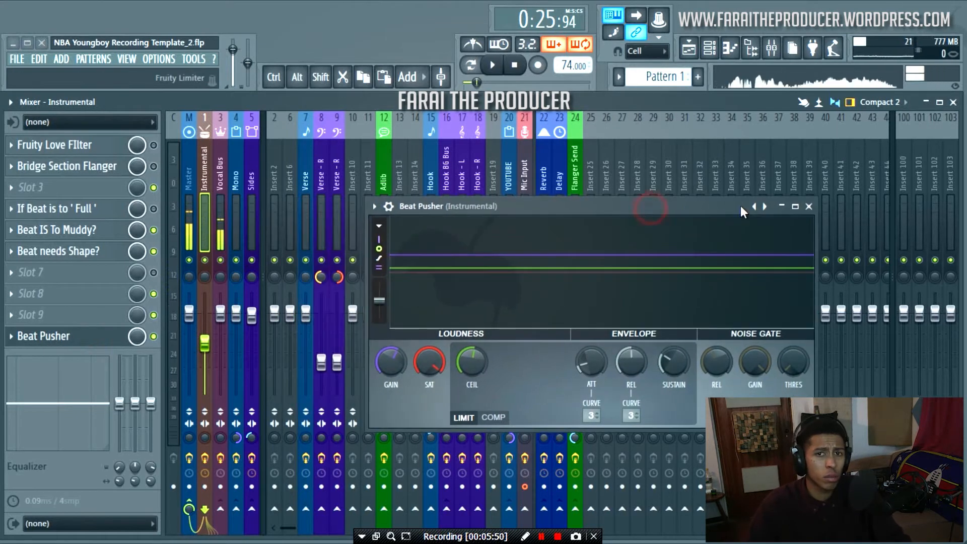
left_click(809, 207)
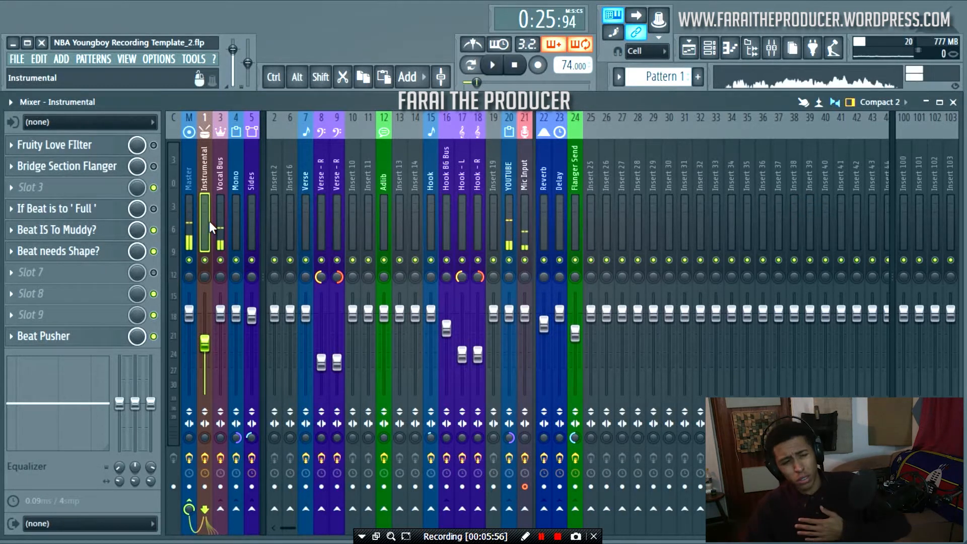
Open the Instrumental channel's Beat IS To Muddy? and Beat needs Shape? equalizers, arrange both windows in view, and start playback
left_click(108, 231)
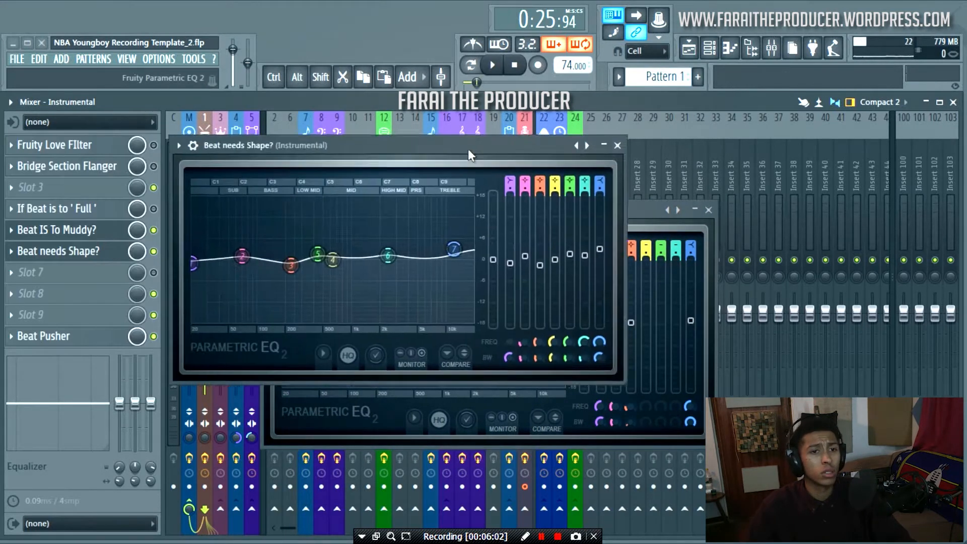
left_click_drag(468, 147, 586, 278)
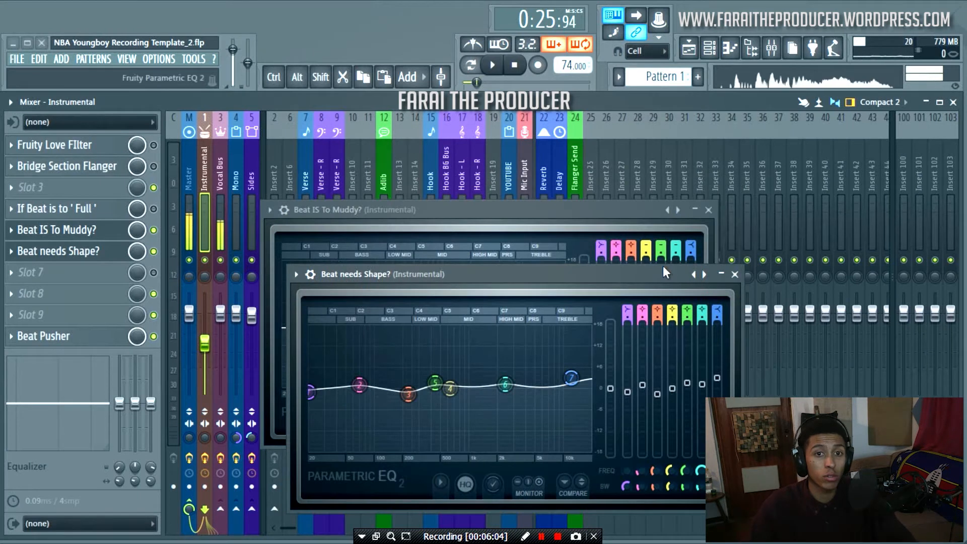
left_click_drag(657, 278, 785, 271)
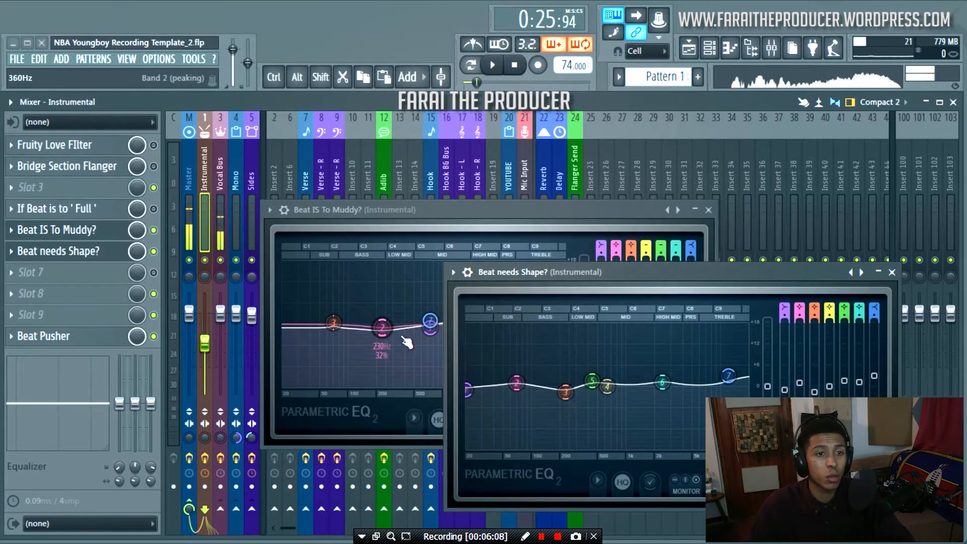
key("space")
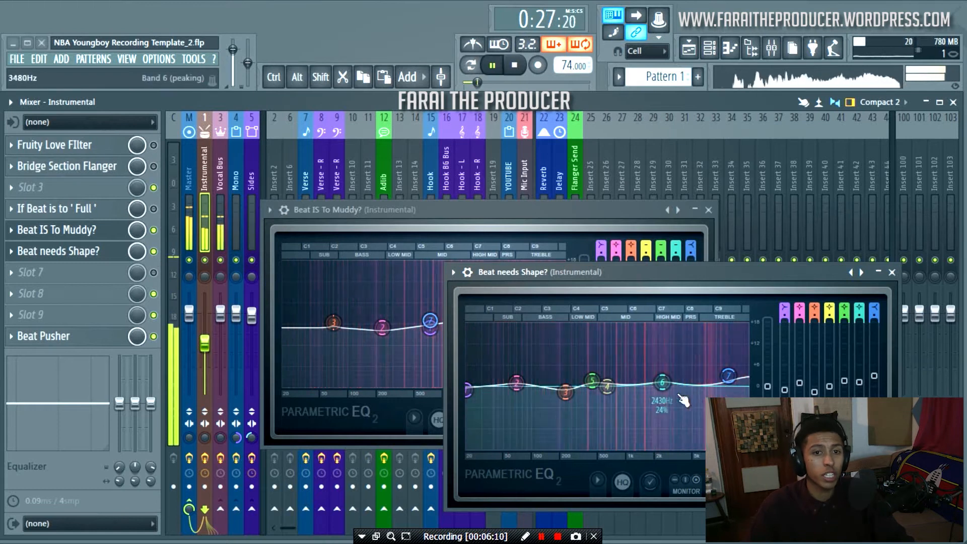
Bypass and re-enable both Instrumental equalizers to compare the sound, close their windows, and stop playback
left_click(154, 251)
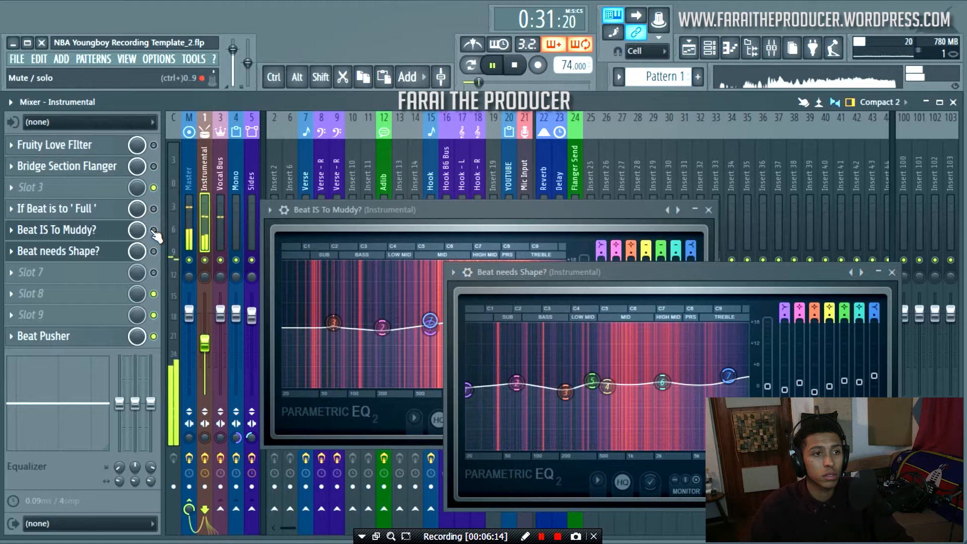
left_click(153, 231)
left_click(154, 251)
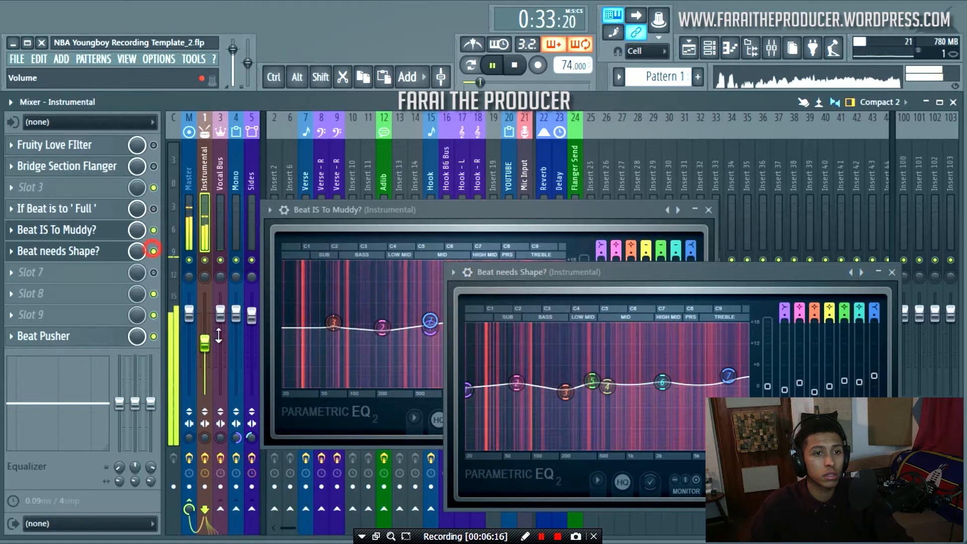
left_click(892, 272)
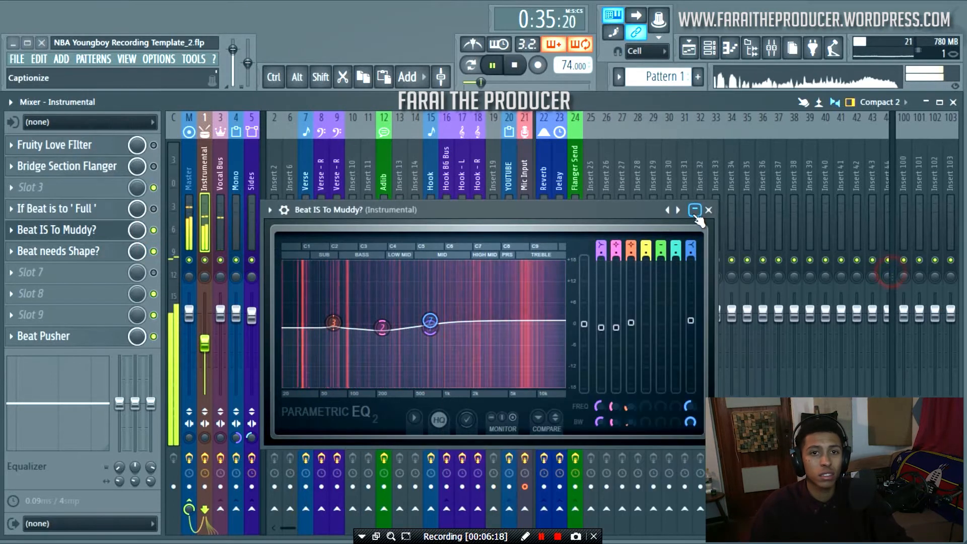
left_click(709, 210)
left_click(515, 65)
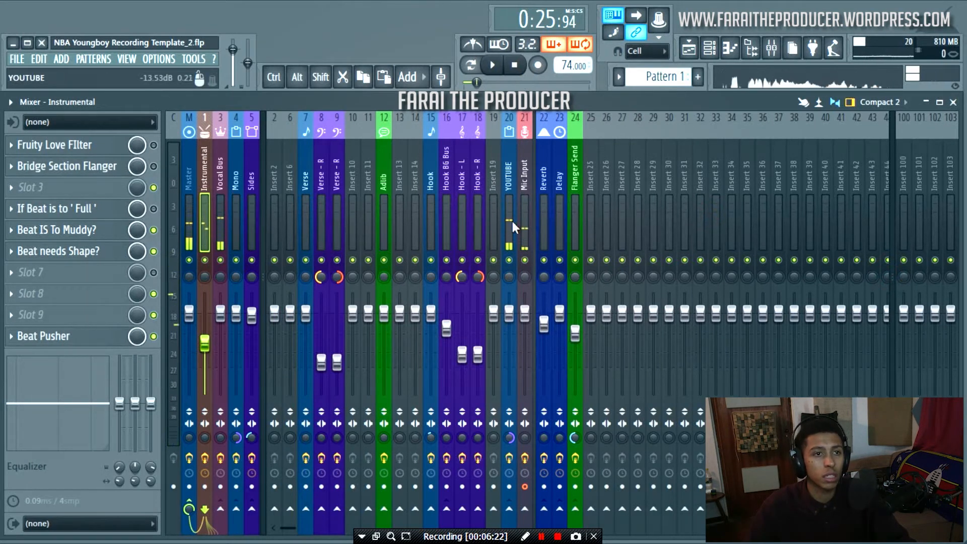
Unmute all the vocal tracks in the Playlist and play the song with the mixer in view
left_click(688, 48)
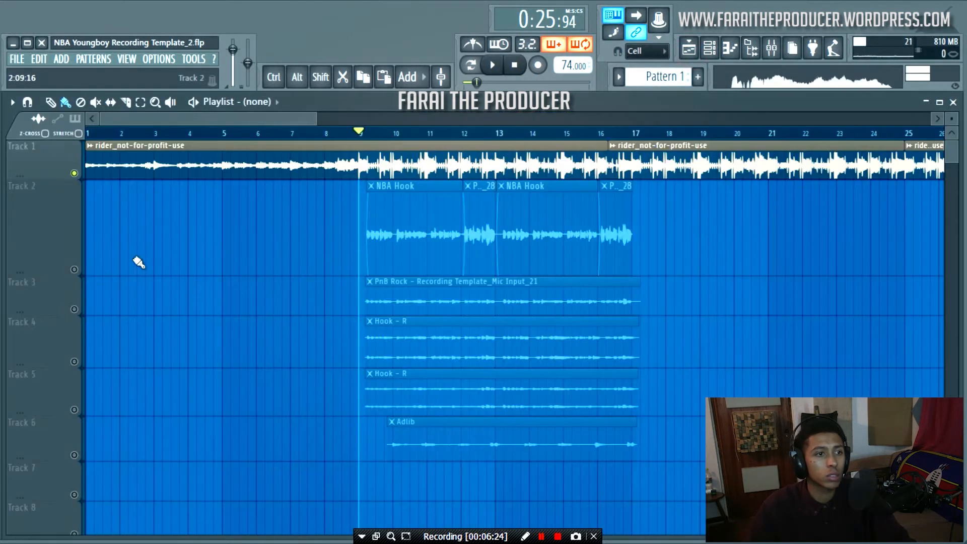
left_click(74, 271)
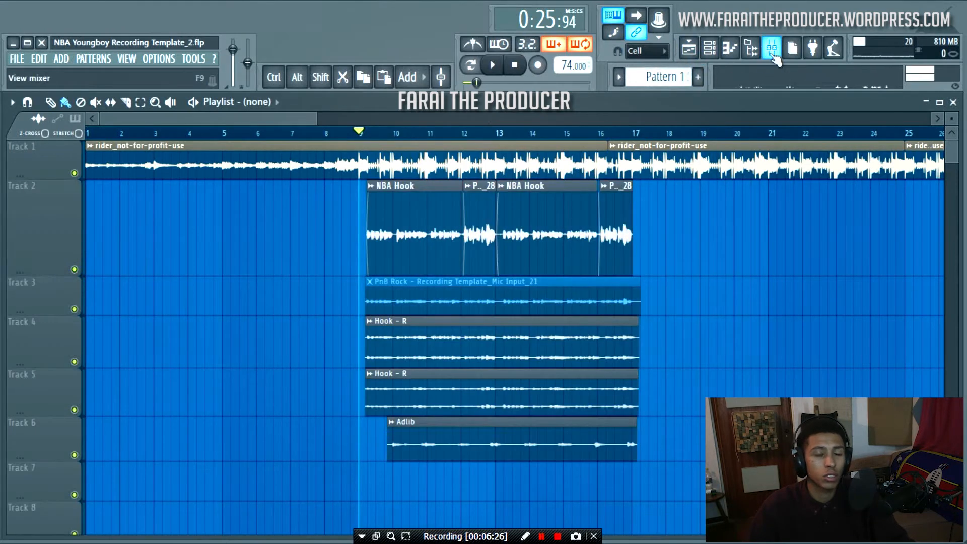
left_click(772, 49)
key("space")
View the Hook and Flanger Send channels, mute and unmute Flanger Send to compare the sound, and stop playback
left_click(434, 224)
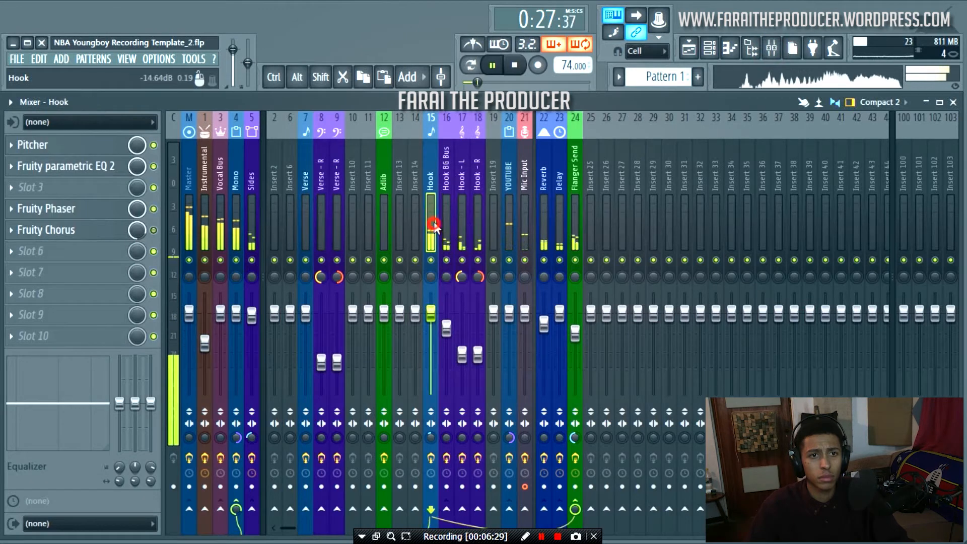
left_click(576, 223)
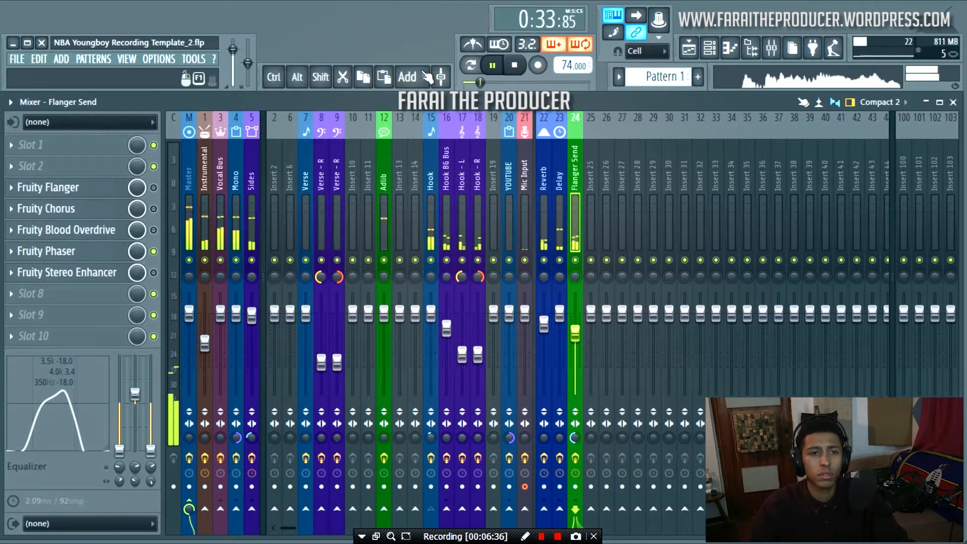
left_click(576, 259)
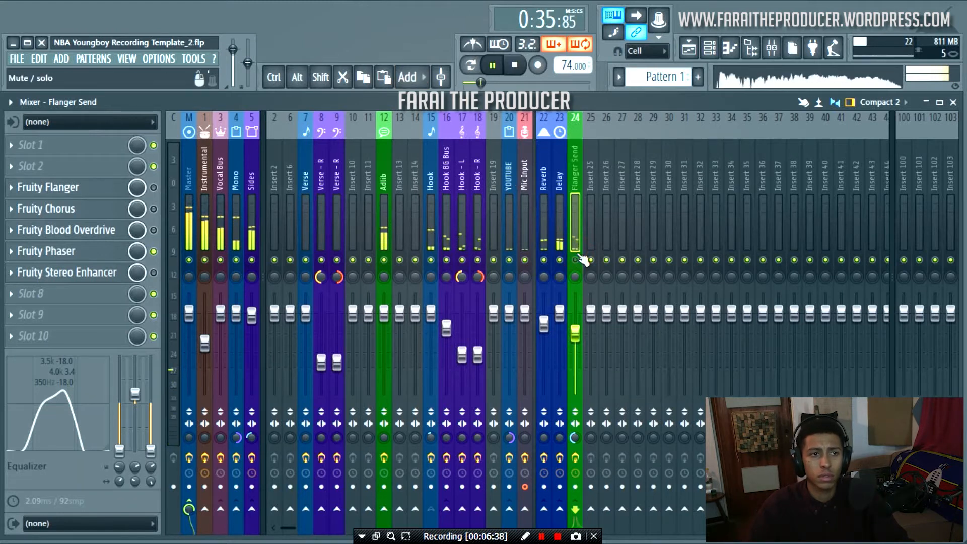
left_click(577, 259)
key("space")
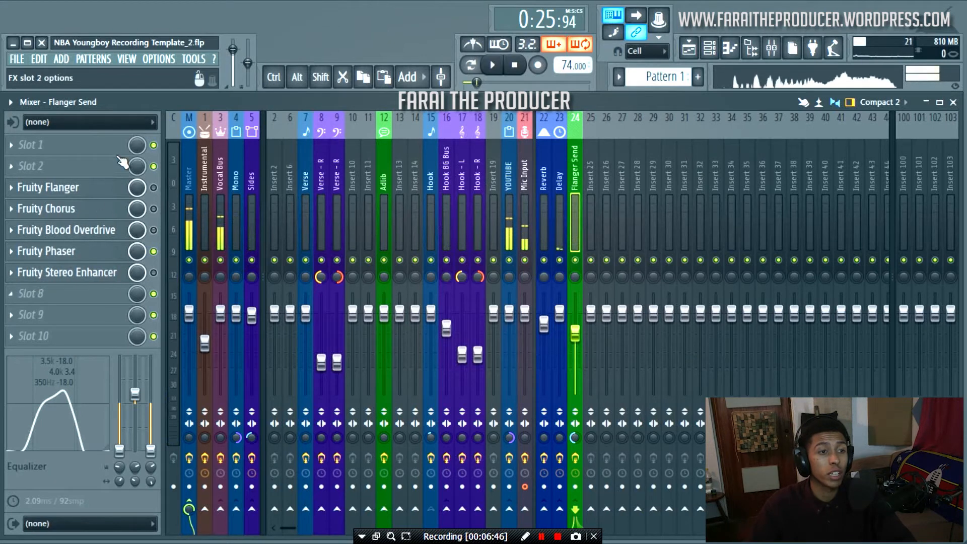
Examine the Fruity Phaser settings on the Flanger Send channel and close the plugin
left_click(96, 252)
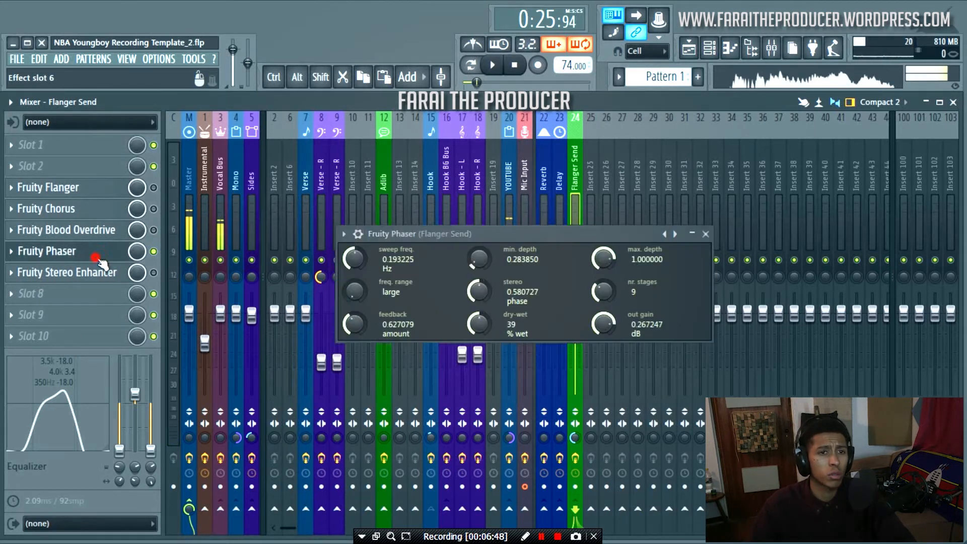
left_click_drag(508, 239, 442, 246)
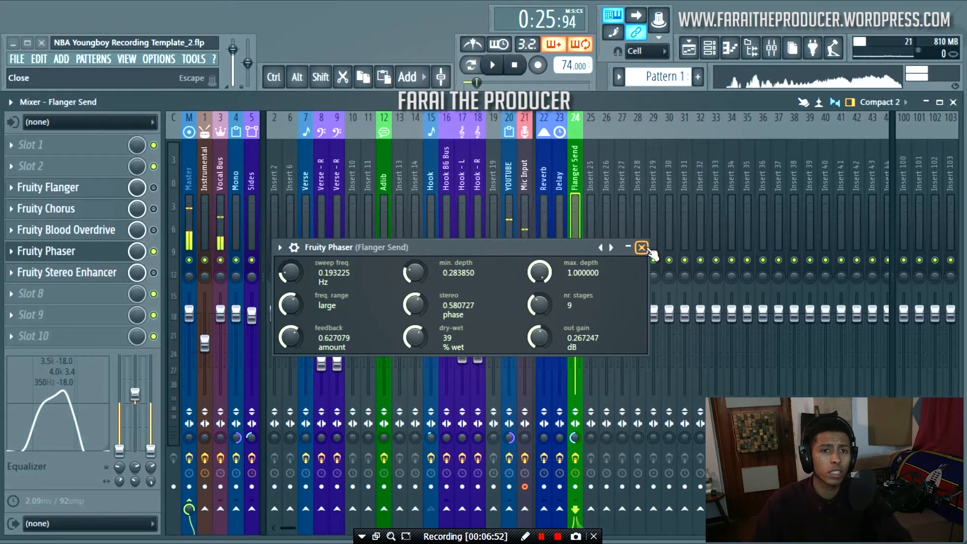
left_click(642, 248)
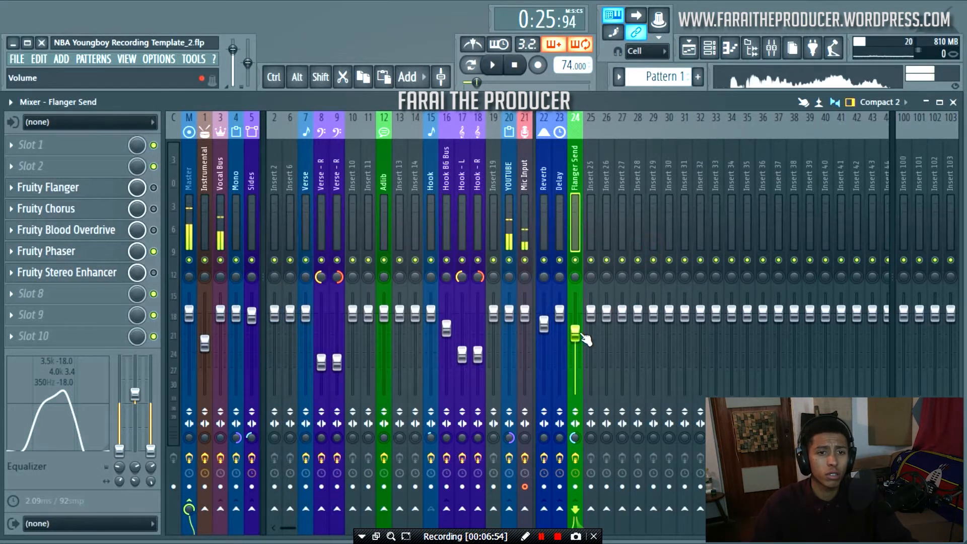
Raise the Flanger Send volume fader during playback, restore its previous level, and stop playback
right_click(577, 335)
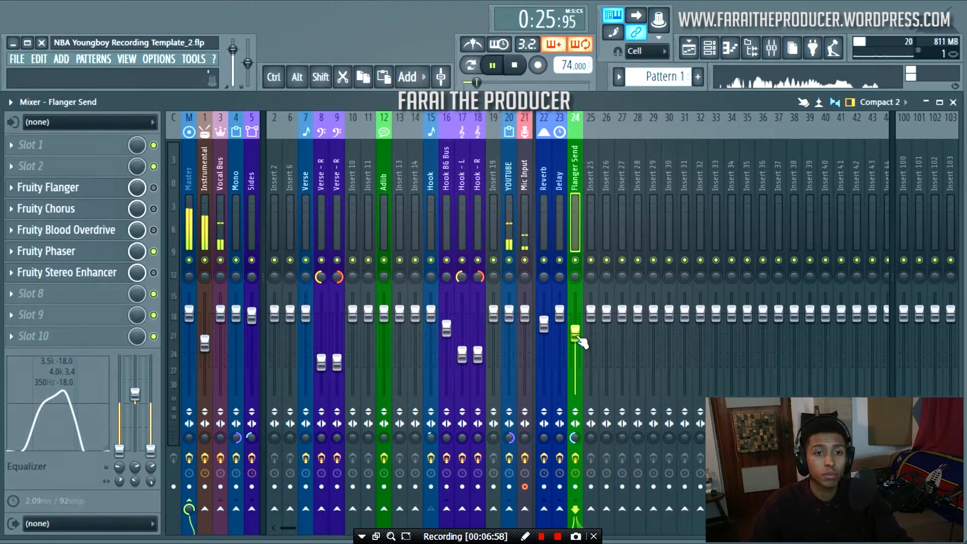
left_click_drag(579, 338, 576, 291)
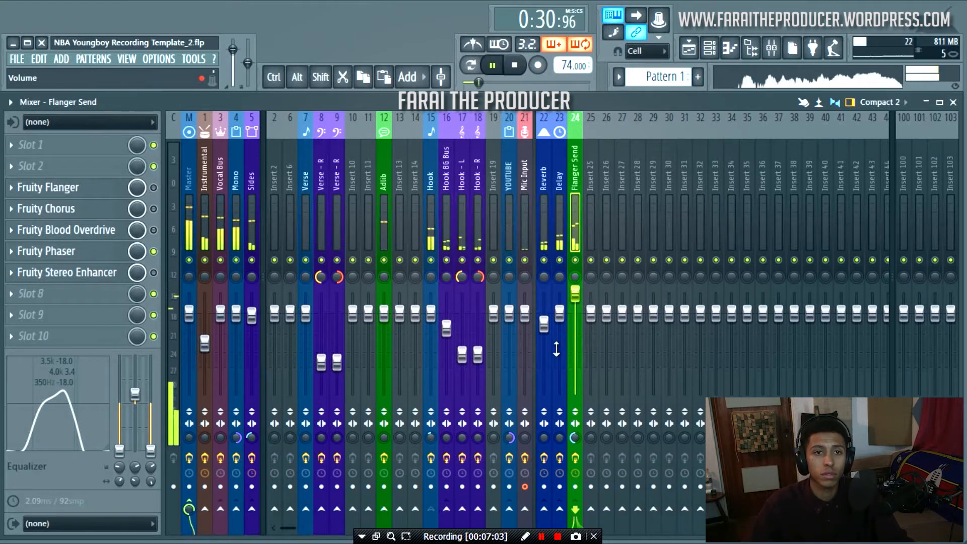
right_click(574, 295)
left_click(615, 463)
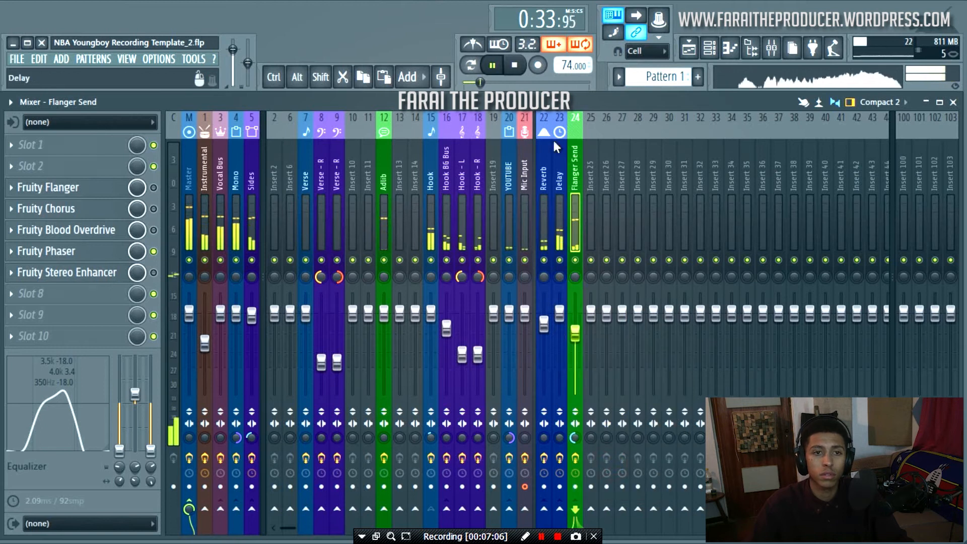
key("space")
Route the Mic Input channel to Flanger Send, remove that send, and route the microphone back to the YOUTUBE channel
left_click(523, 206)
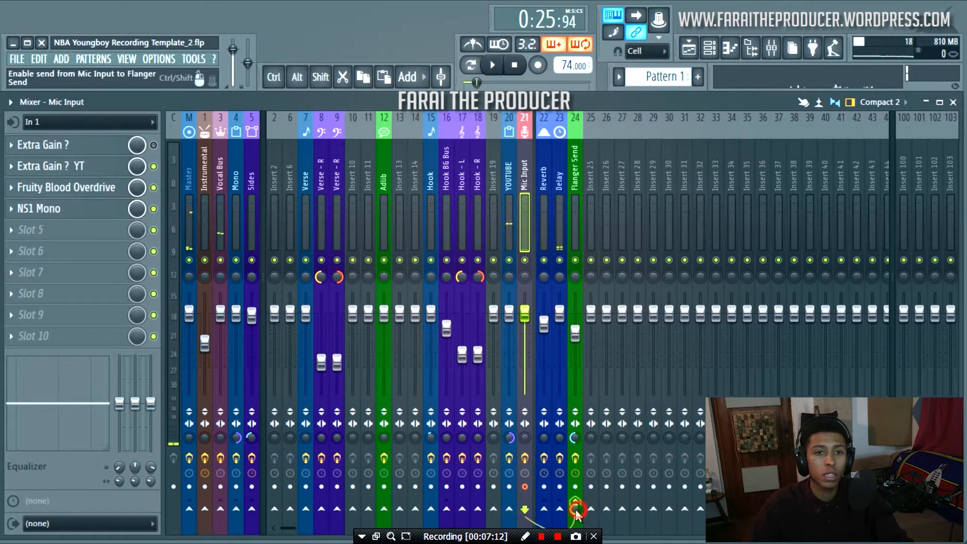
left_click(576, 510)
left_click(576, 503)
left_click(509, 509)
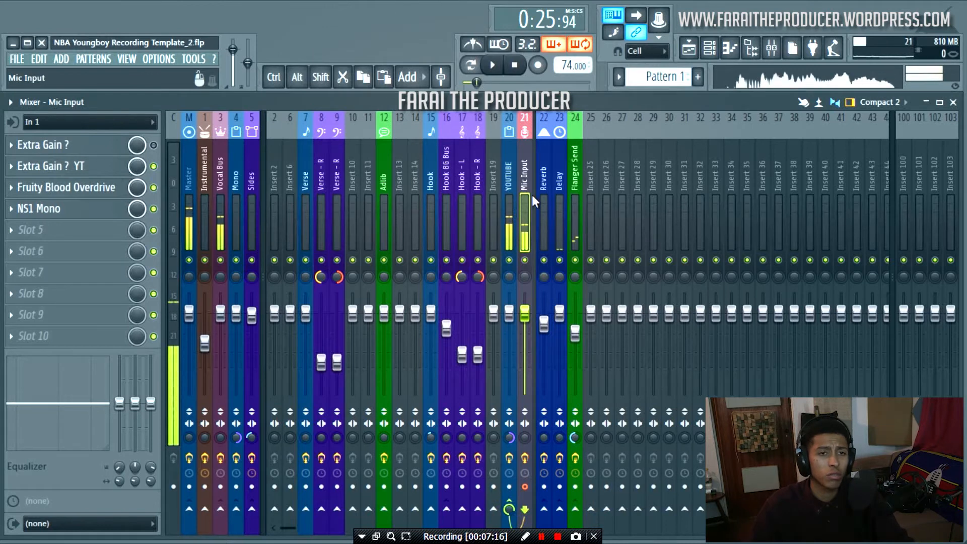
Look over the wider Playlist arrangement with both hook sections, and return to the mixer
left_click(687, 51)
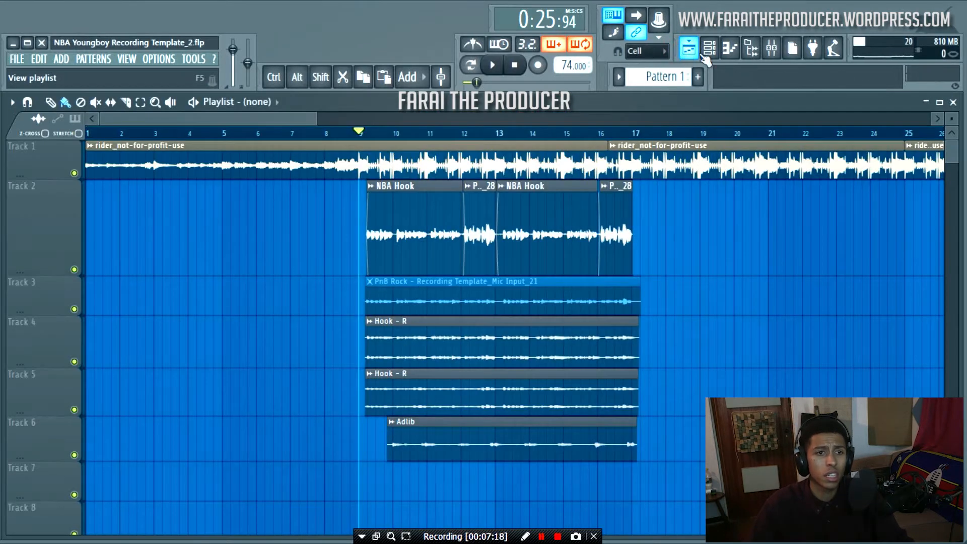
scroll(381, 134, "down", 4)
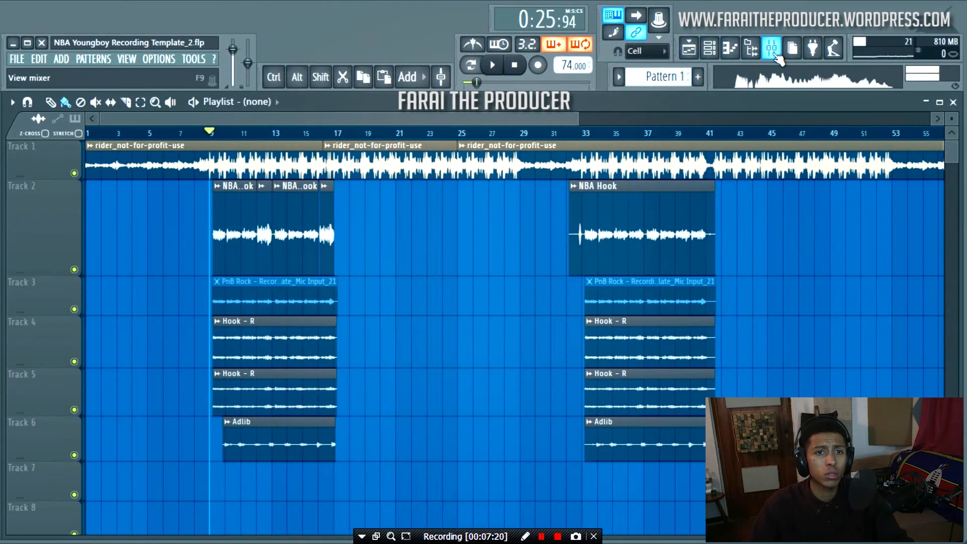
left_click(771, 49)
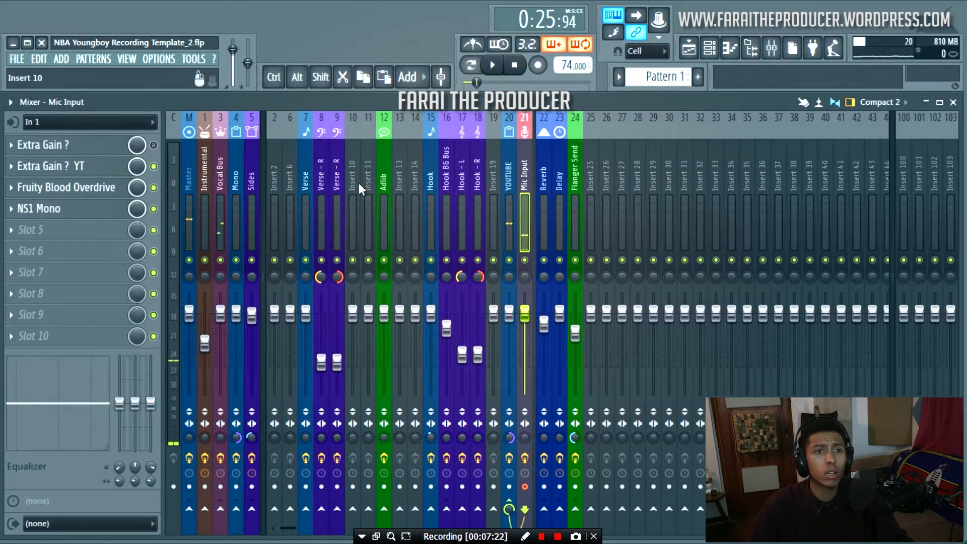
View the Hook channel's effect chain, open its Fruity Phaser, and close the plugin
left_click(429, 197)
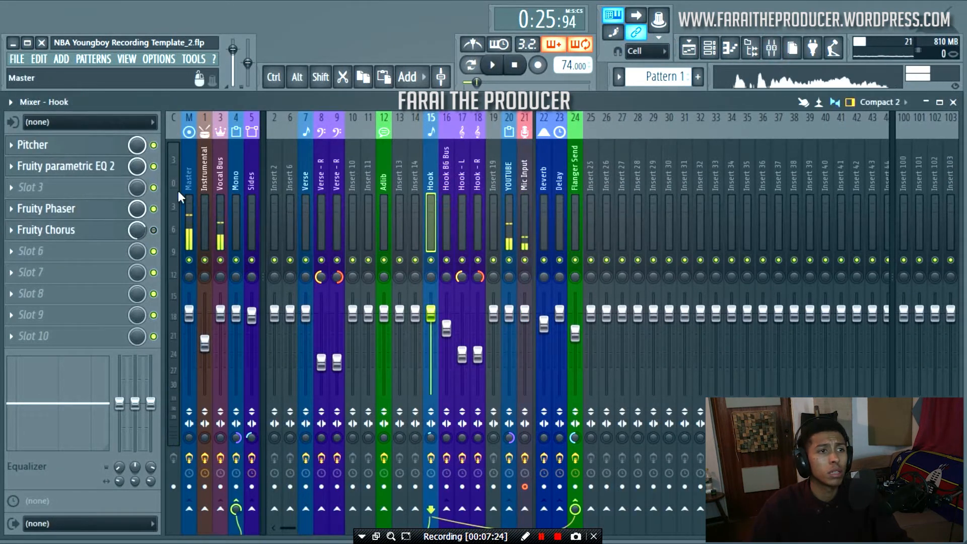
left_click(100, 212)
left_click(665, 237)
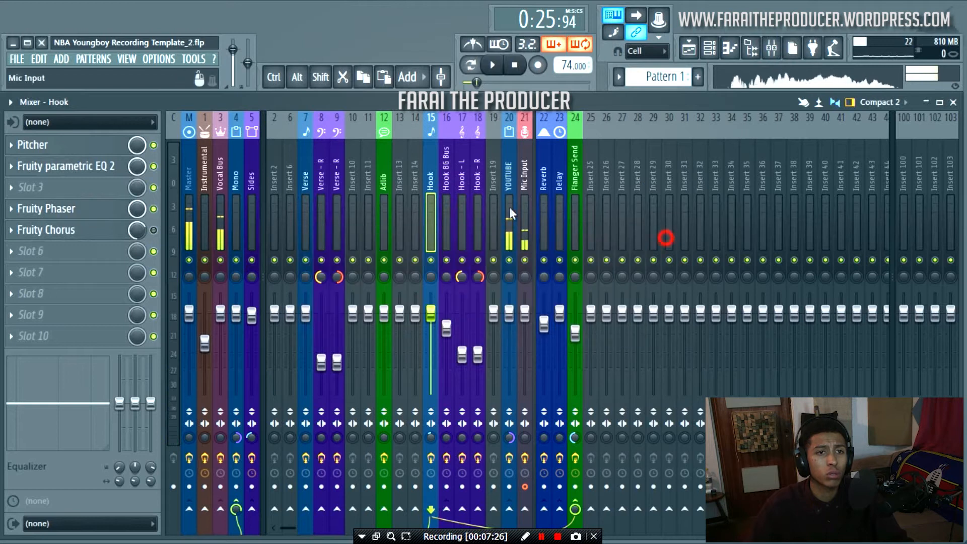
Play the song while trying the Master channel's stereo separation against its original setting, and stop playback with the Mono channel selected
left_click(237, 440)
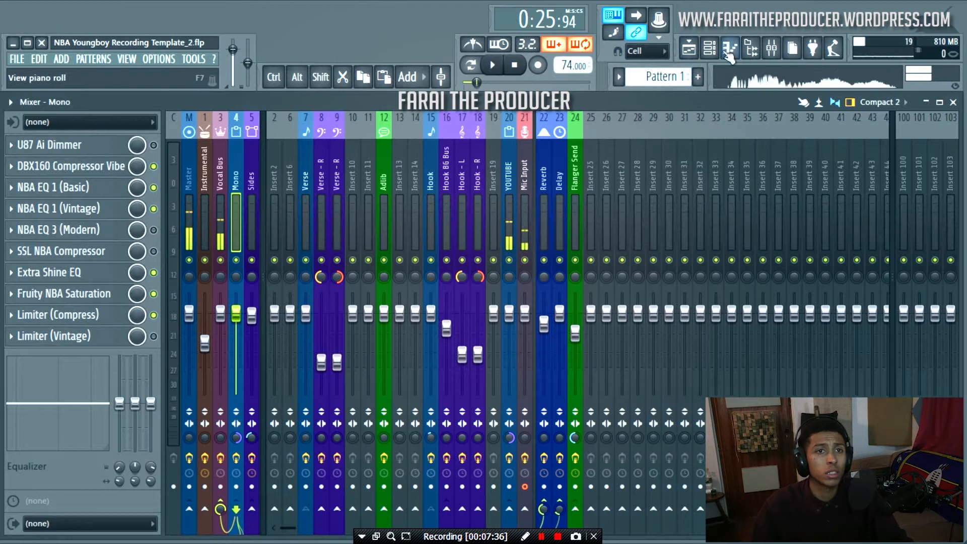
key("space")
left_click(189, 440)
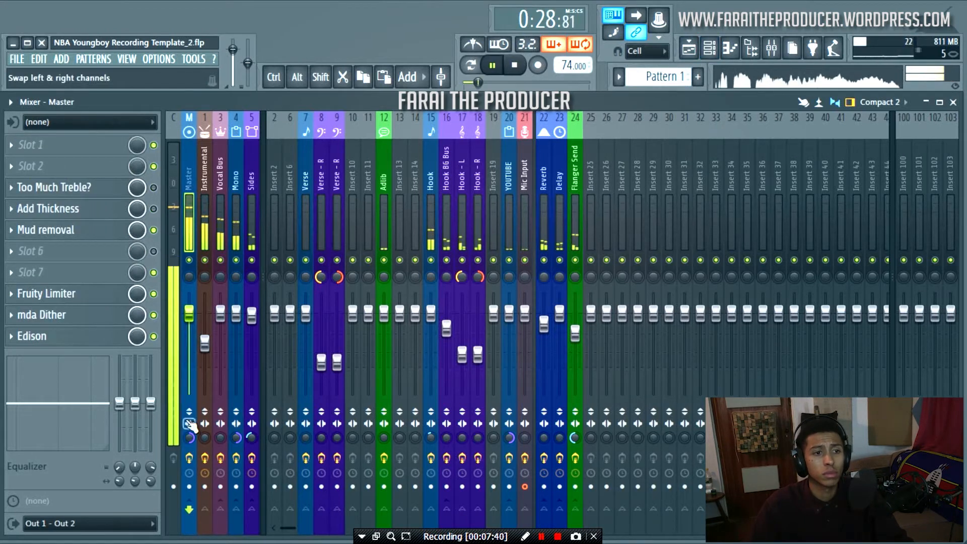
left_click_drag(189, 439, 189, 458)
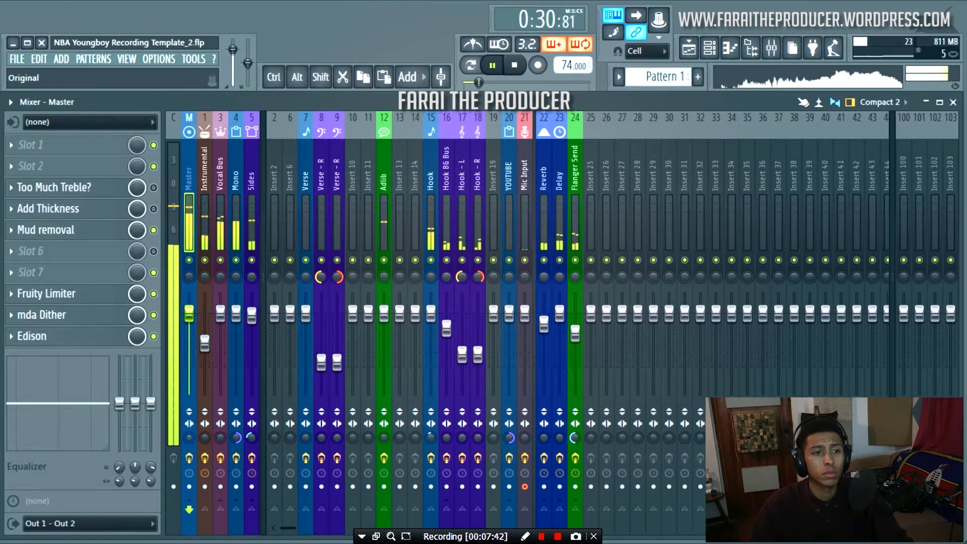
mouse_move(236, 437)
left_mouse_down()
mouse_move(236, 456)
mouse_move(236, 437)
left_mouse_up()
key("space")
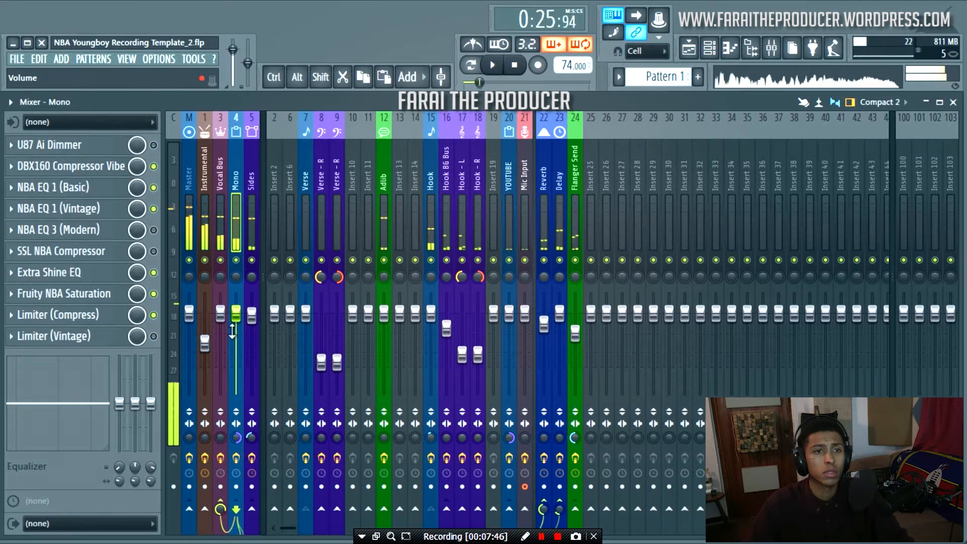
Open the Fruity Phaser on the Hook channel, examine its depth, feedback and dry-wet settings, and close it
left_click(431, 210)
left_click(46, 211)
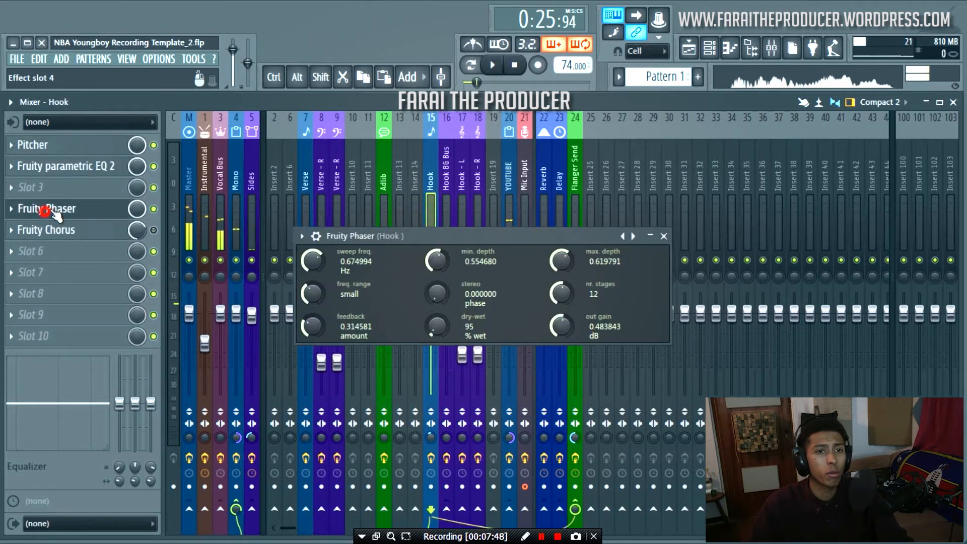
left_click_drag(456, 242, 485, 251)
left_click_drag(575, 244, 575, 307)
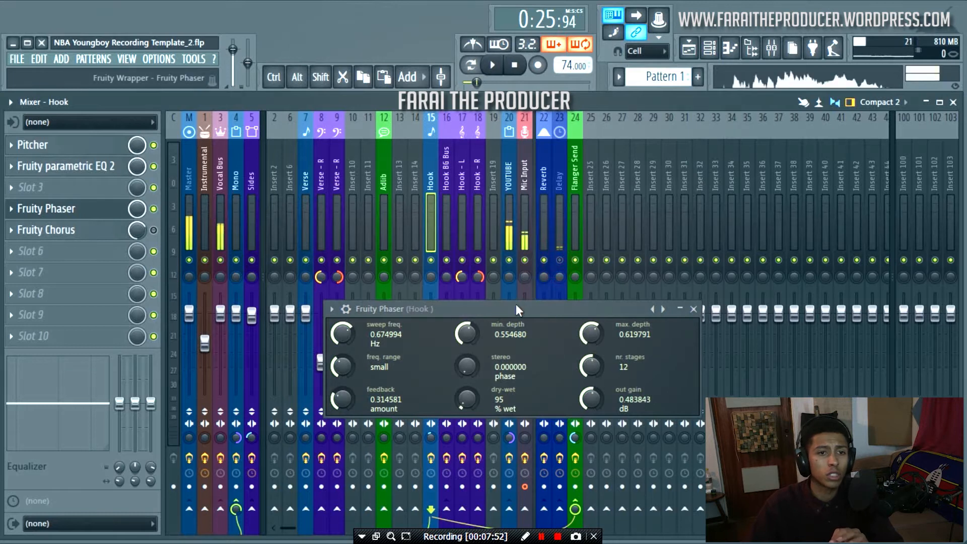
left_click_drag(516, 303, 488, 293)
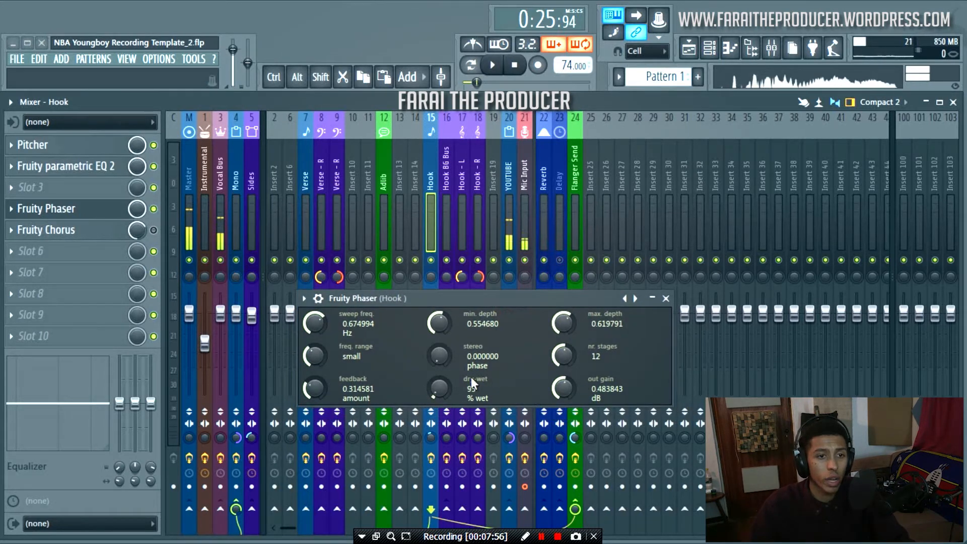
left_click(673, 299)
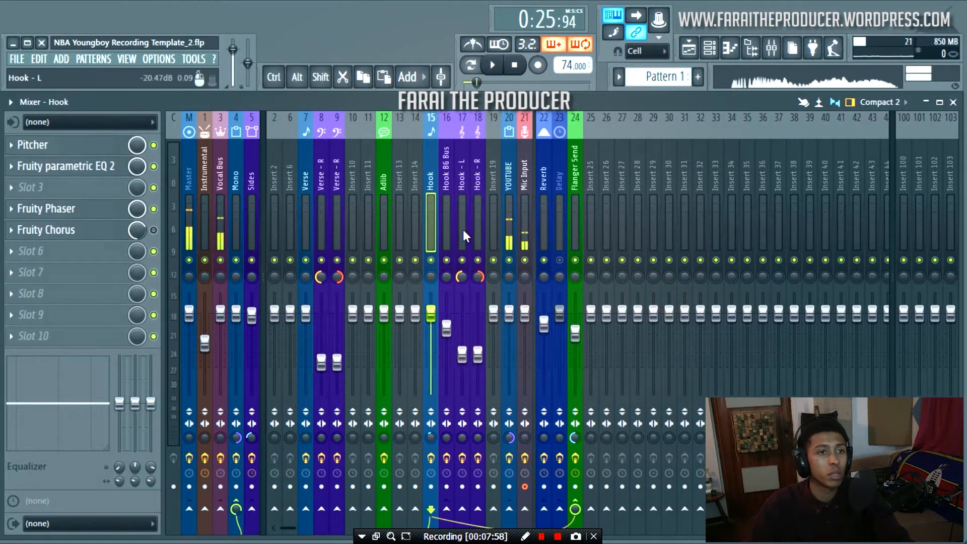
View the effect chains of the Vocal Bus and Mono channels, glance at the Playlist arrangement, and return to the mixer
left_click(217, 229)
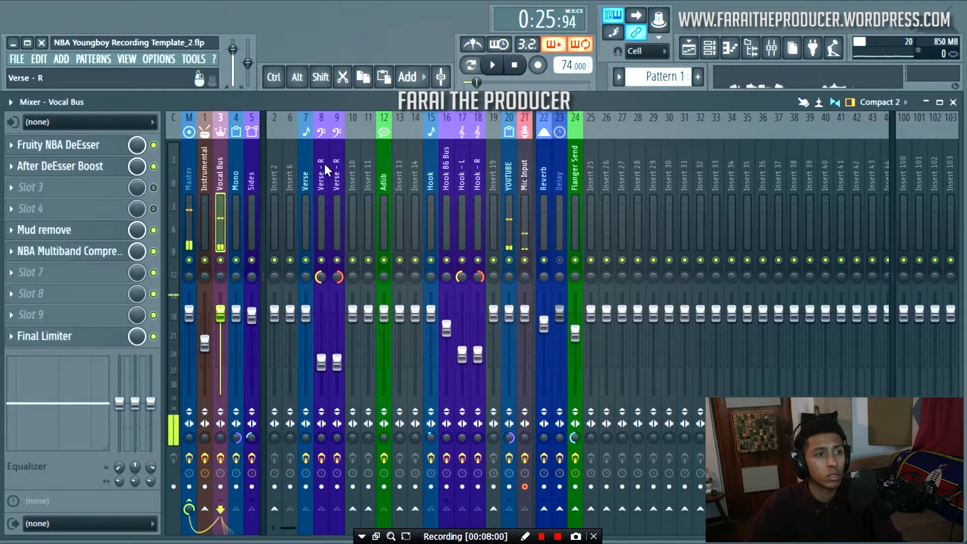
left_click(236, 209)
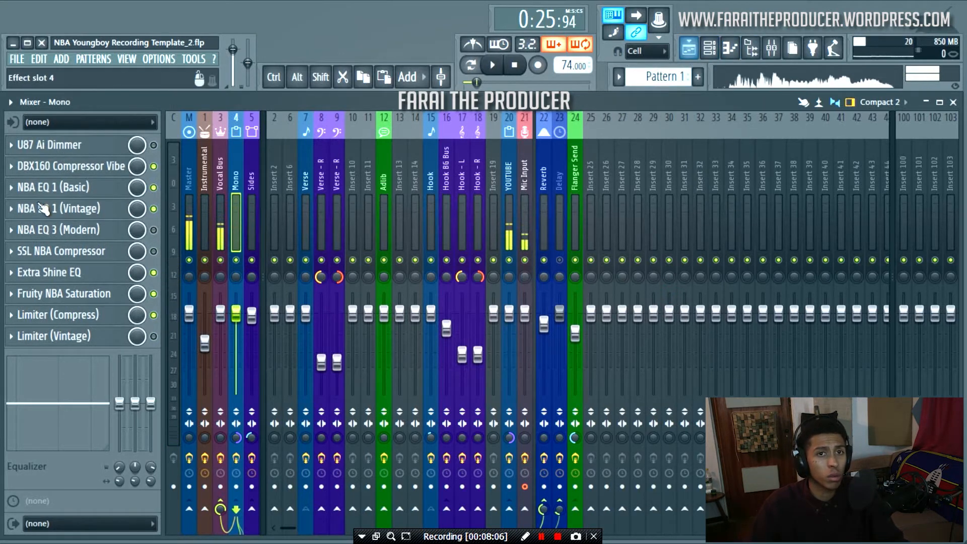
left_click(749, 53)
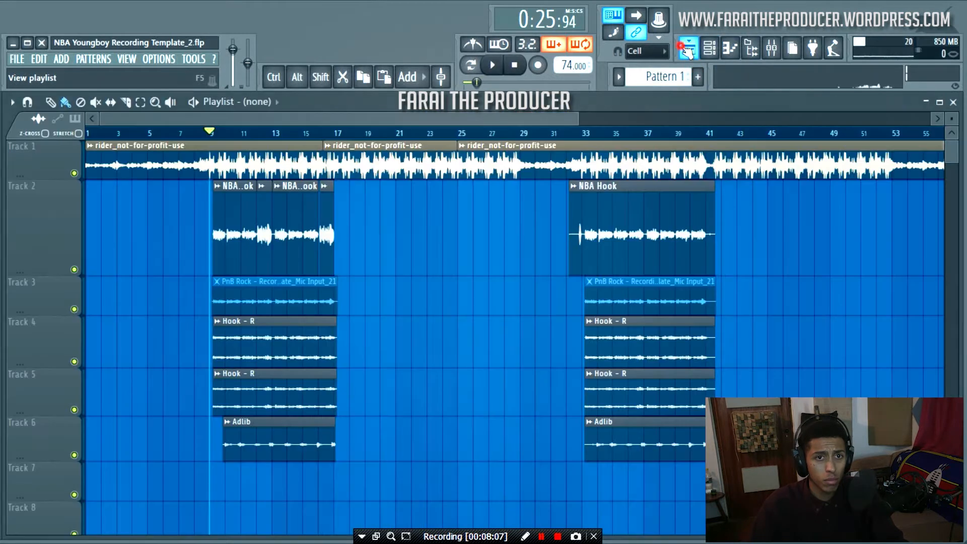
left_click(771, 48)
Compare the Mono channel with U87 Ai Dimmer enabled and bypassed during playback, leaving it bypassed and closing the plugin
left_click(86, 145)
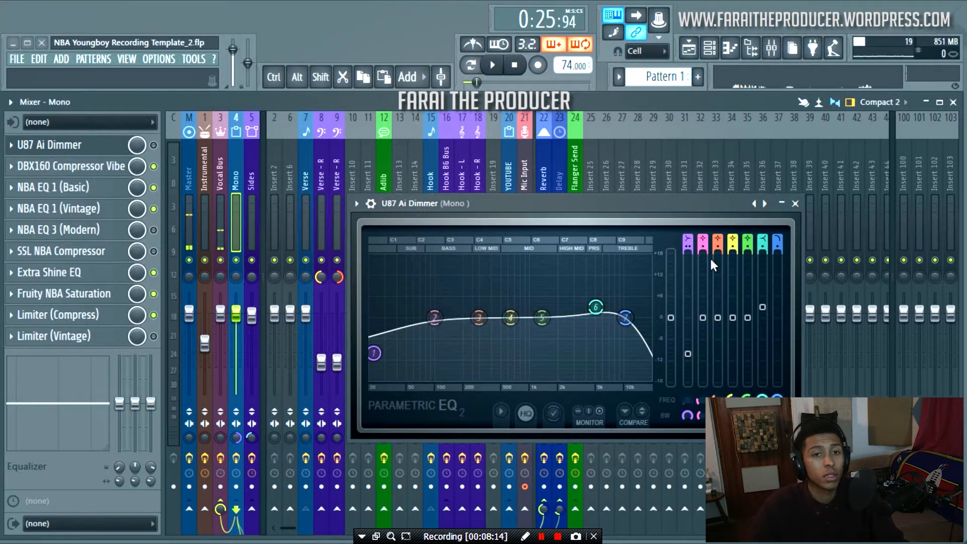
left_click_drag(683, 207, 713, 204)
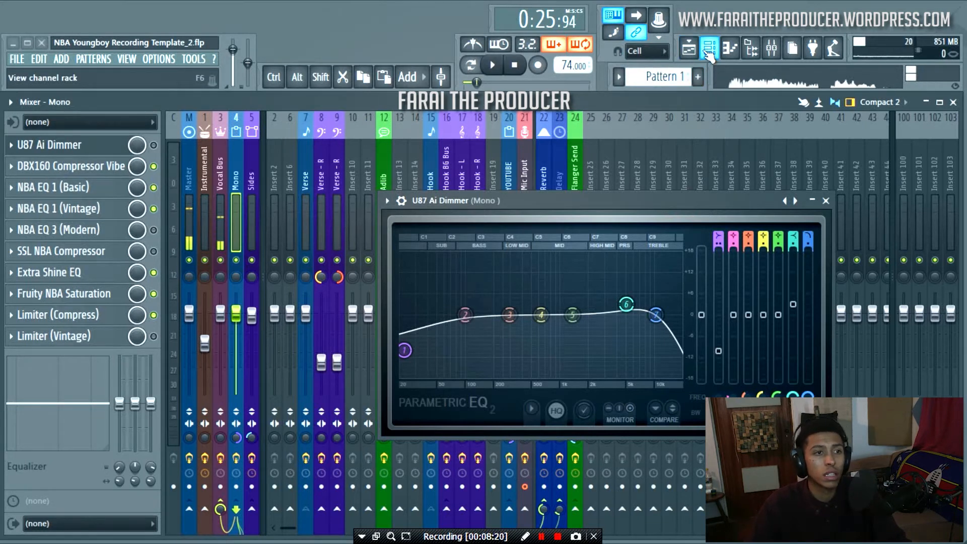
key("space")
left_click(152, 146)
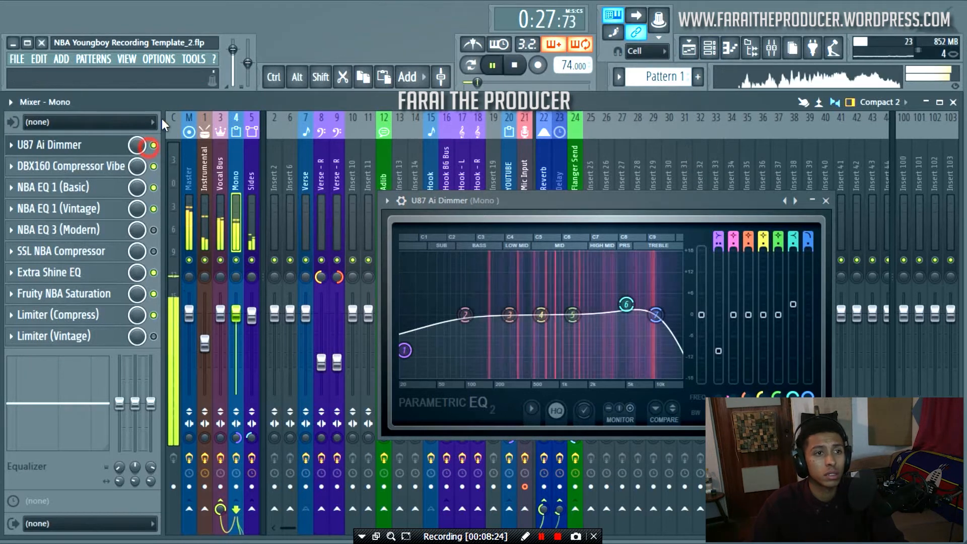
left_click(155, 145)
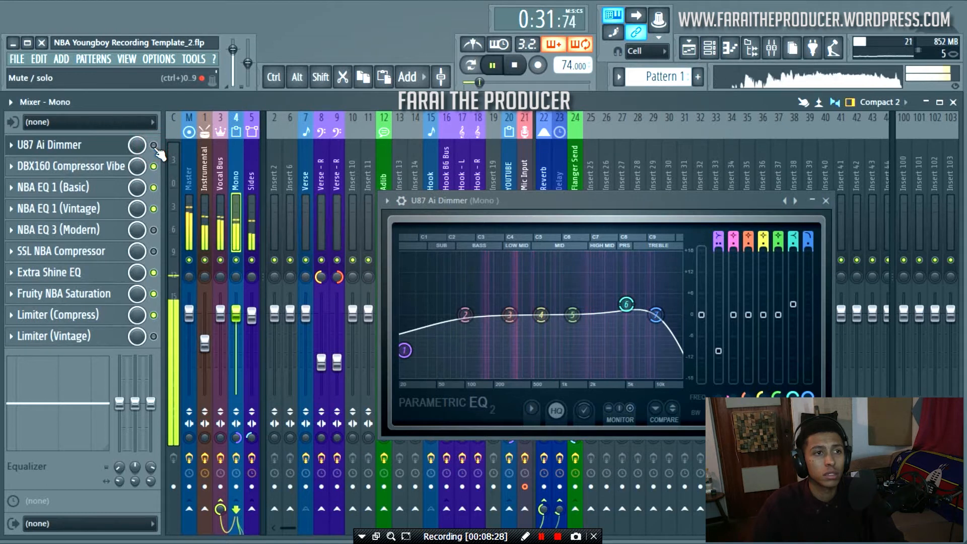
key("space")
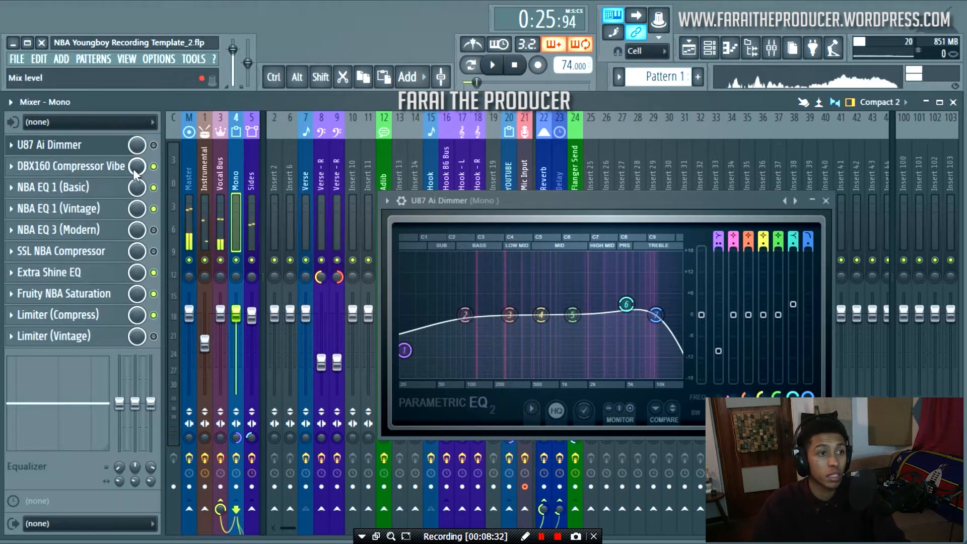
left_click(825, 201)
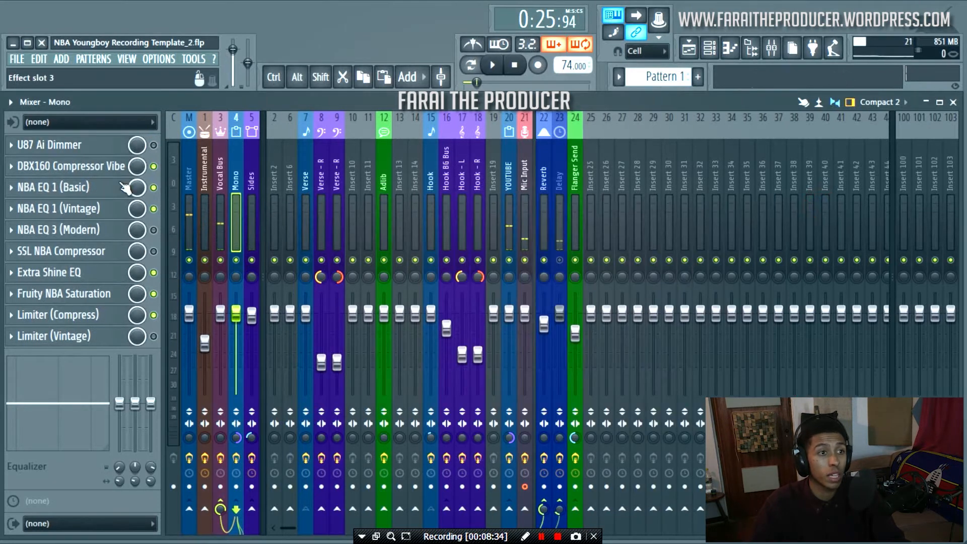
Examine the Mono channel's DBX160 Compressor Vibe settings, and play the song while watching the Hook channel's level
left_click(103, 168)
left_click_drag(476, 256, 435, 236)
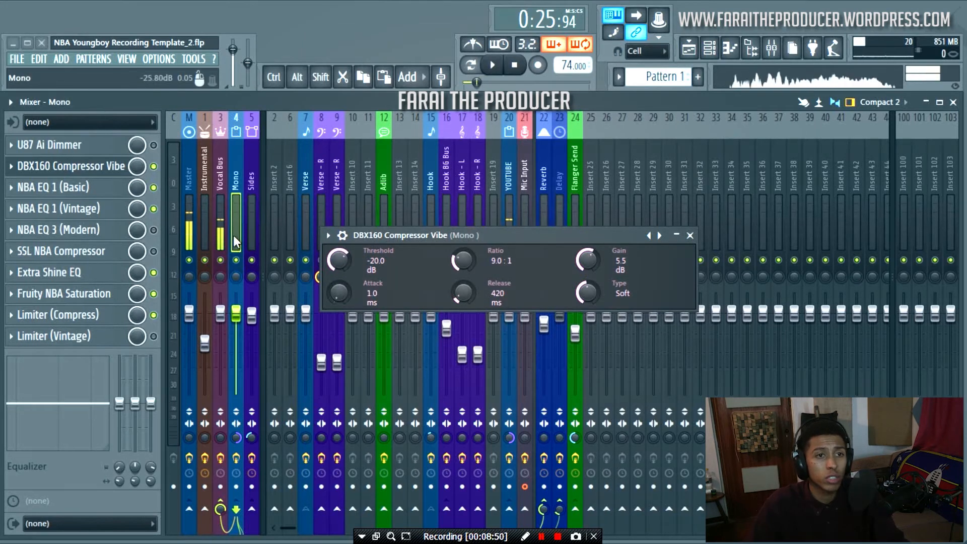
key("space")
left_click_drag(354, 234, 504, 232)
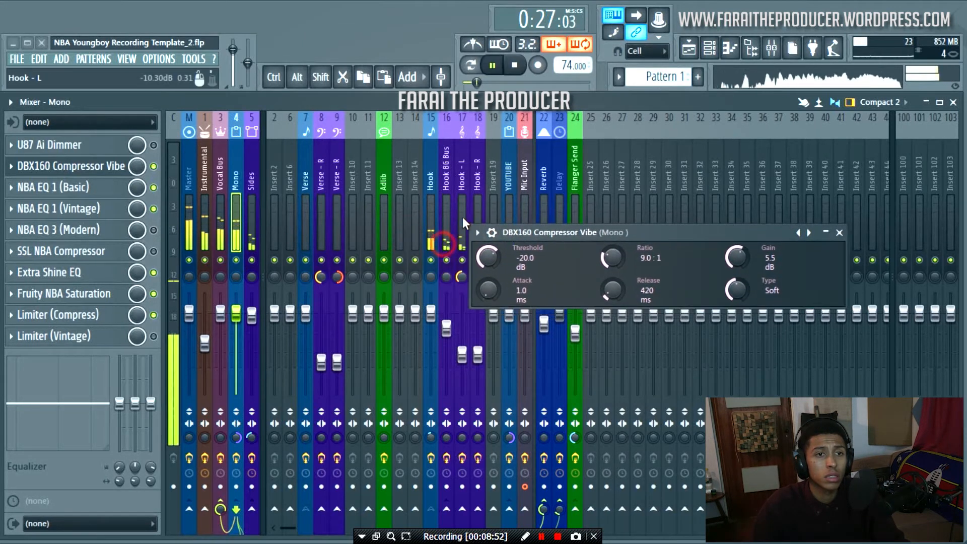
left_click(432, 217)
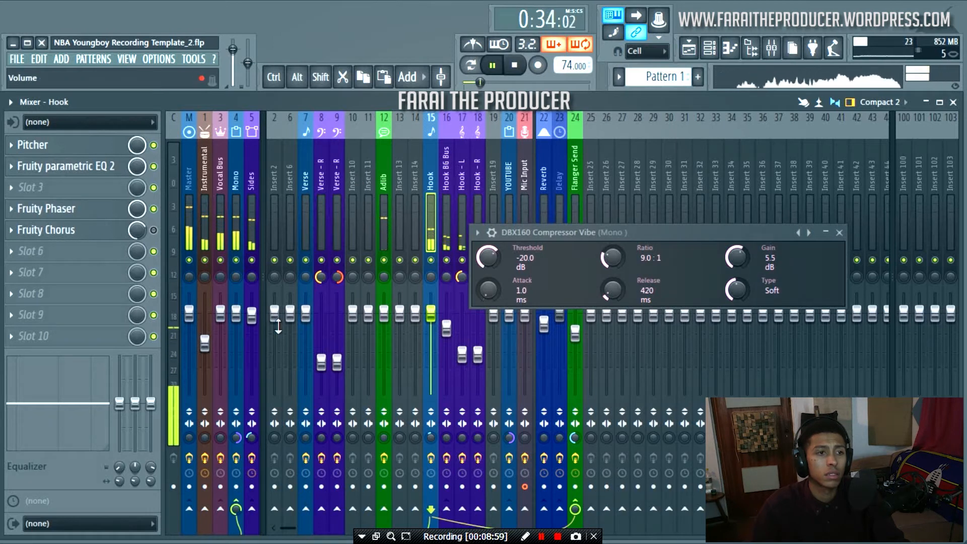
key("space")
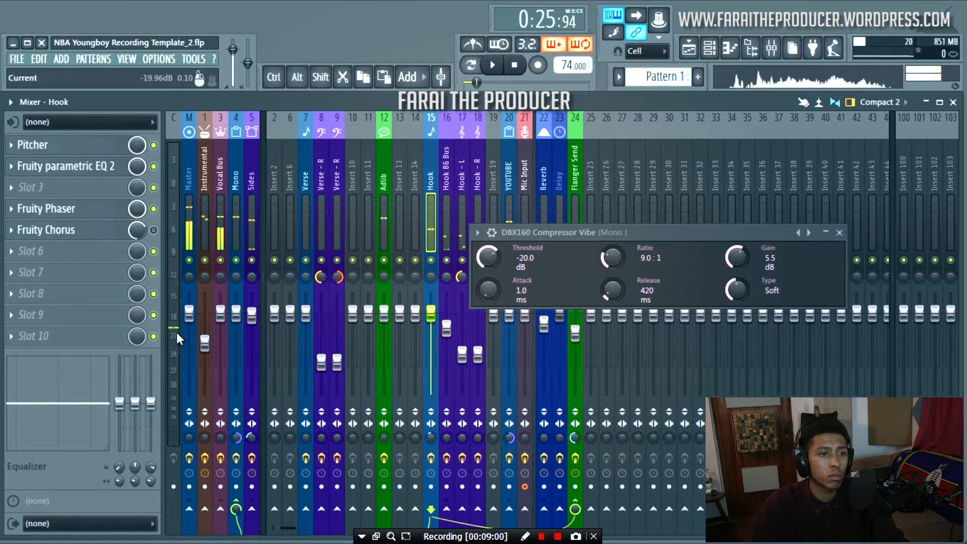
Examine the Mono channel's NBA EQ 1 (Basic) and NBA EQ 1 (Vintage) curves, and close all open plugins
left_click(237, 203)
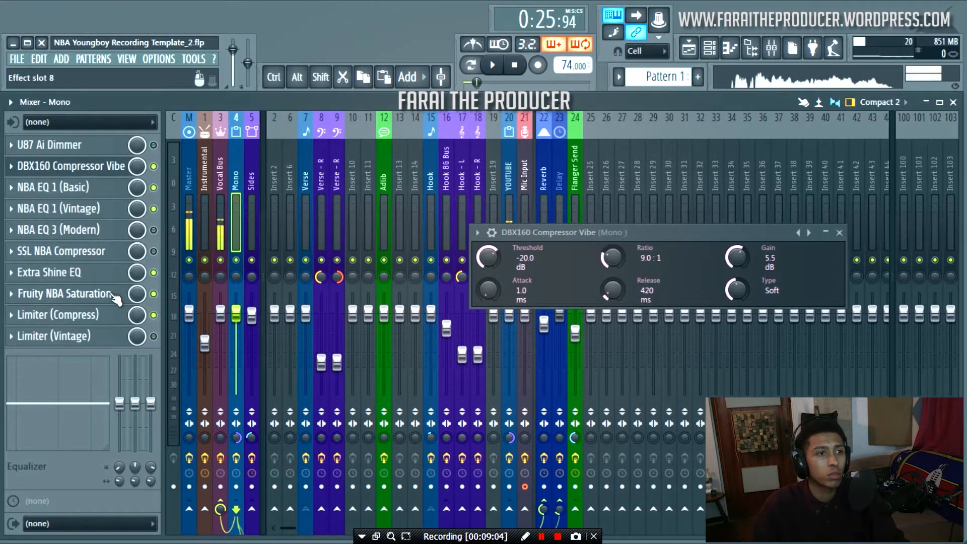
left_click(86, 190)
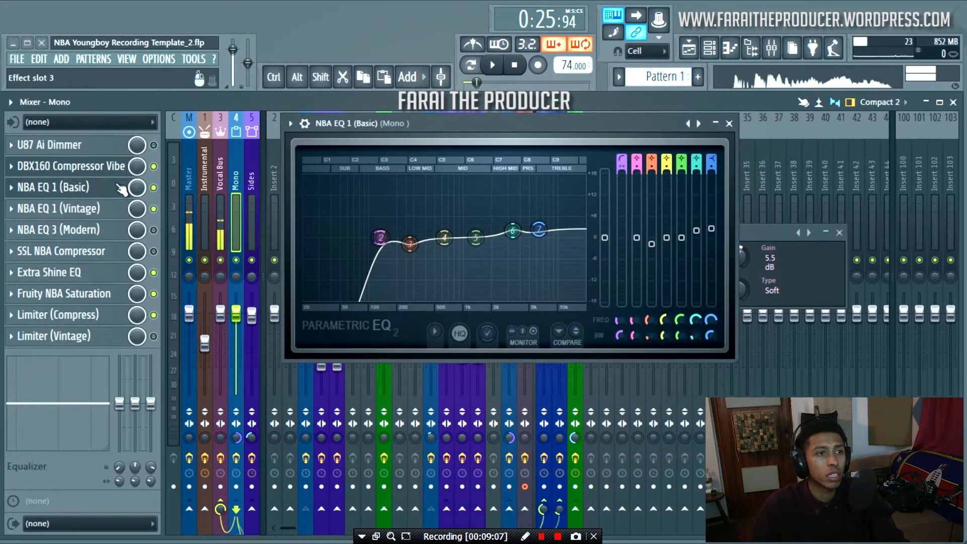
left_click(104, 210)
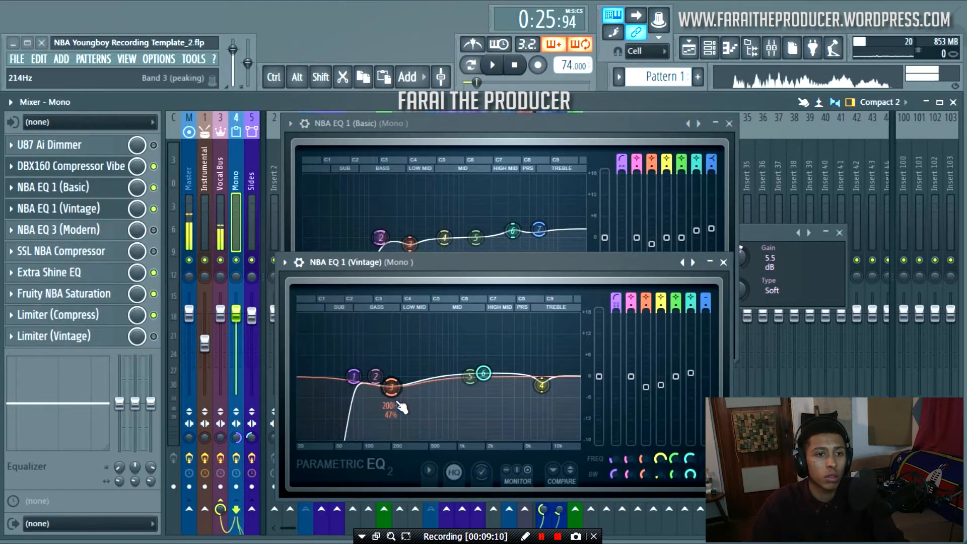
left_click(723, 262)
left_click(729, 123)
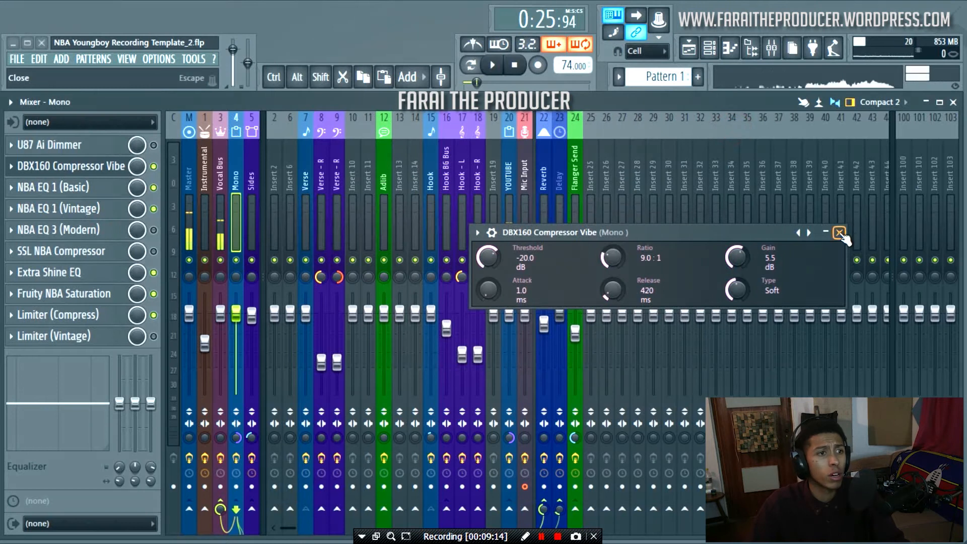
left_click(840, 233)
Open the Mono channel's Extra Shine EQ, examine its active bands during playback, and close the plugin
left_click(70, 272)
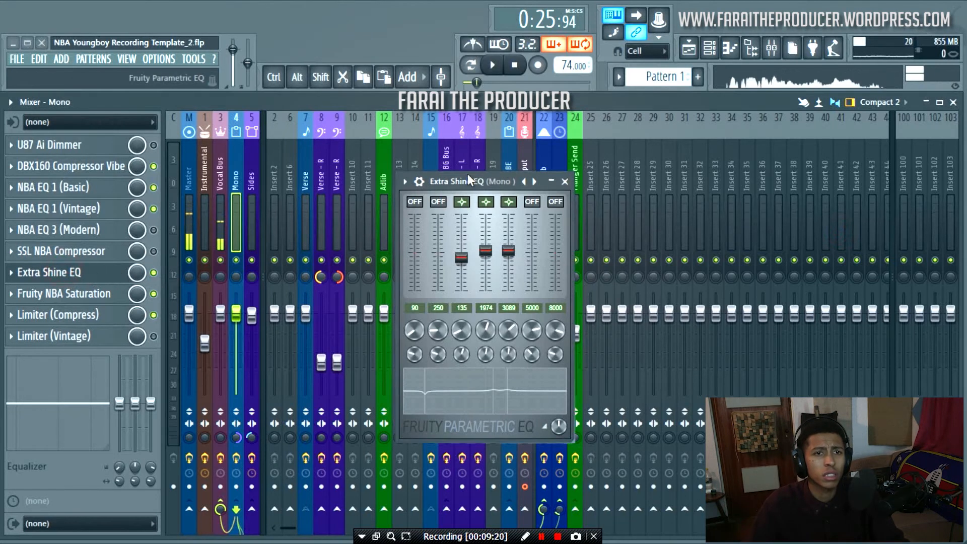
left_click_drag(467, 176, 493, 152)
key("space")
left_click_drag(510, 227, 533, 219)
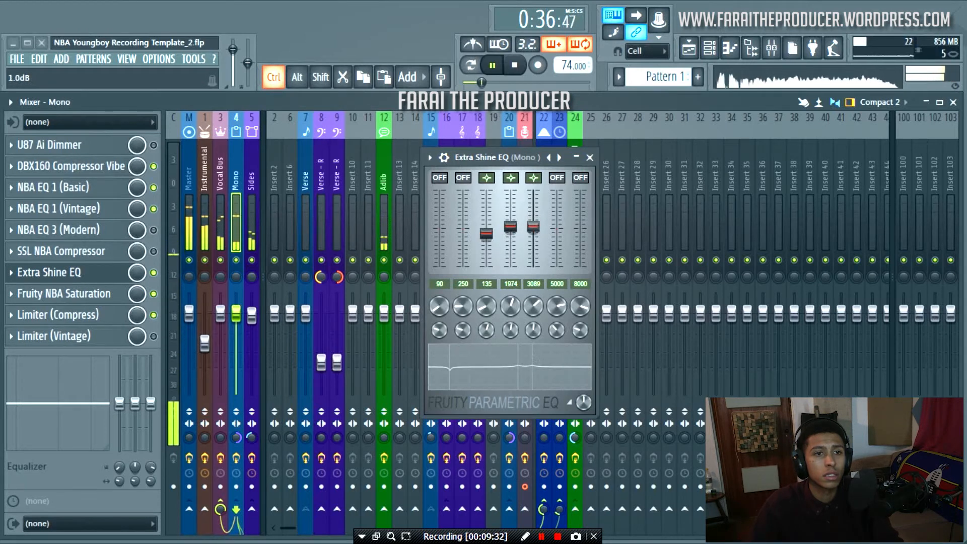
key("space")
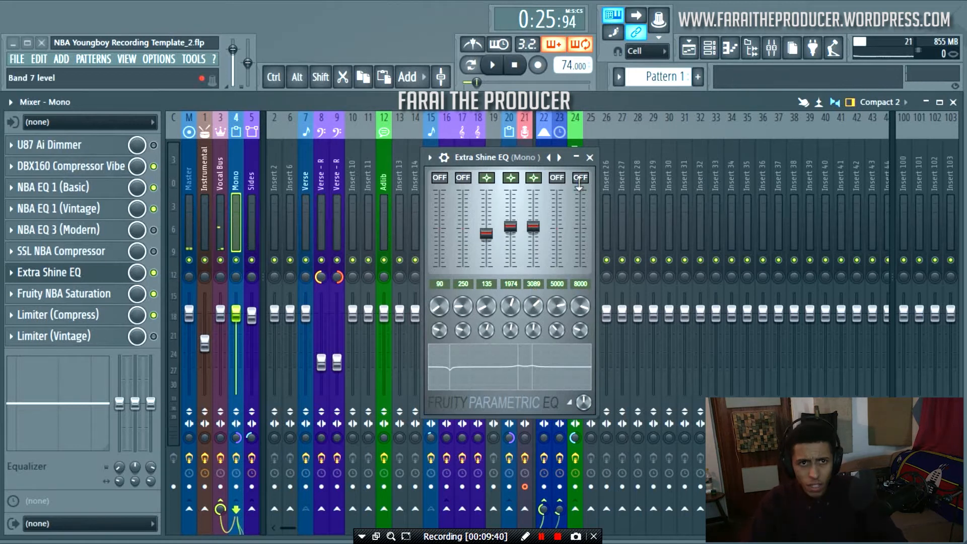
left_click(589, 158)
Compare the Mono channel with Fruity NBA Saturation bypassed and enabled during playback, leaving it enabled and closing the plugin
left_click(93, 295)
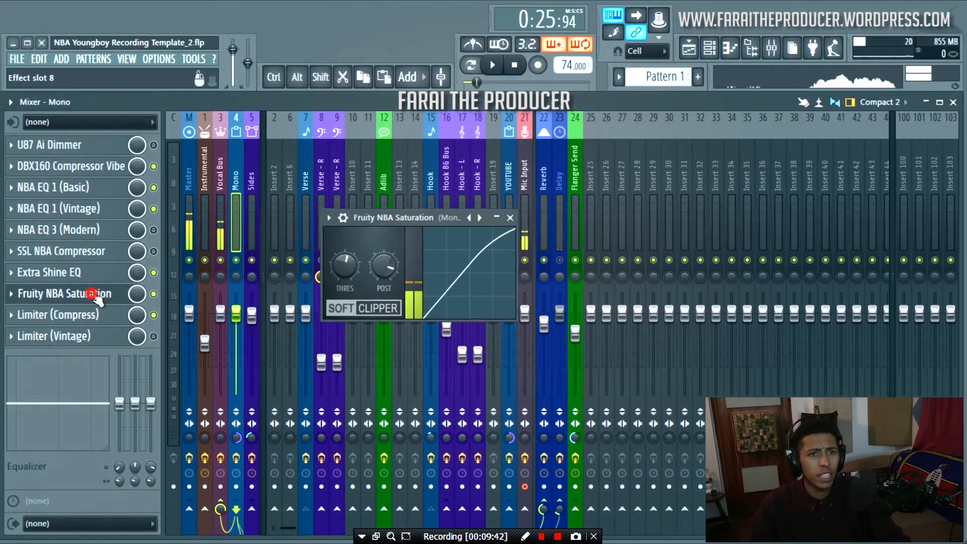
left_click_drag(472, 212, 577, 210)
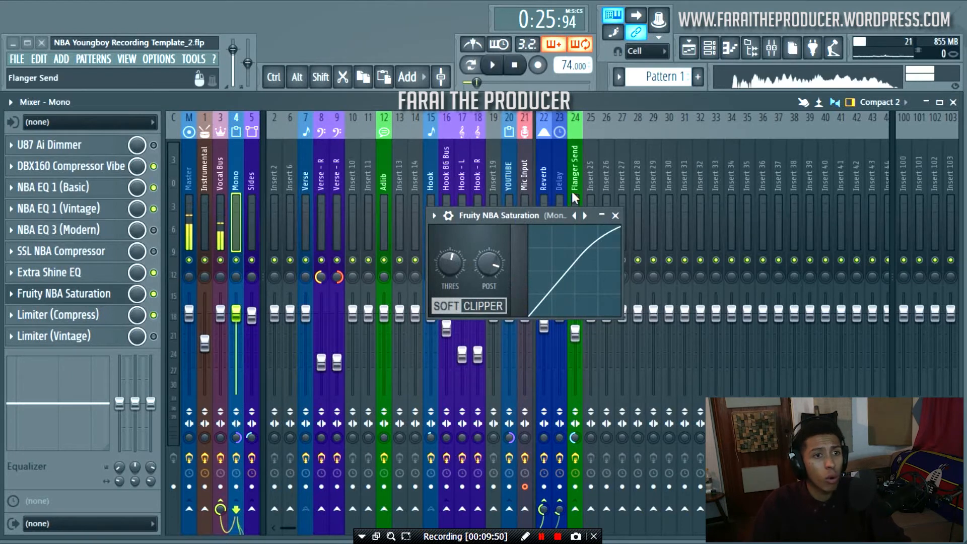
key("space")
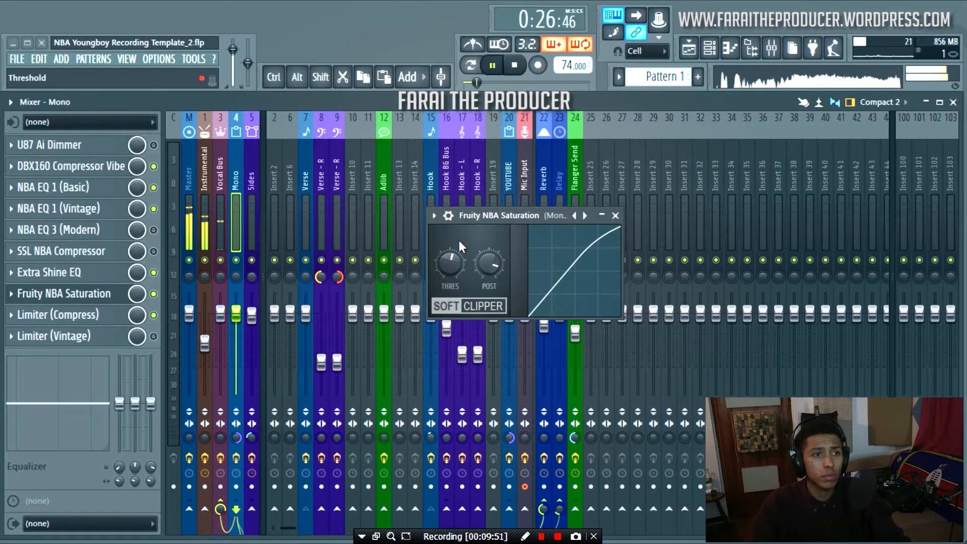
left_click(154, 294)
left_click(154, 294)
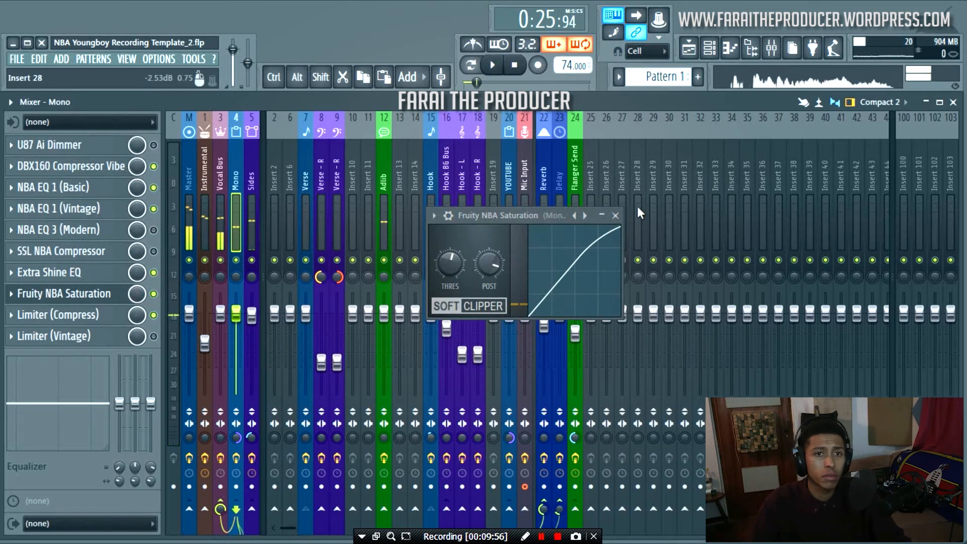
left_click(615, 216)
Examine the Mono channel's Limiter (Compress) and Limiter (Vintage), leaving the Vintage limiter bypassed and only Limiter (Compress) open
left_click(86, 315)
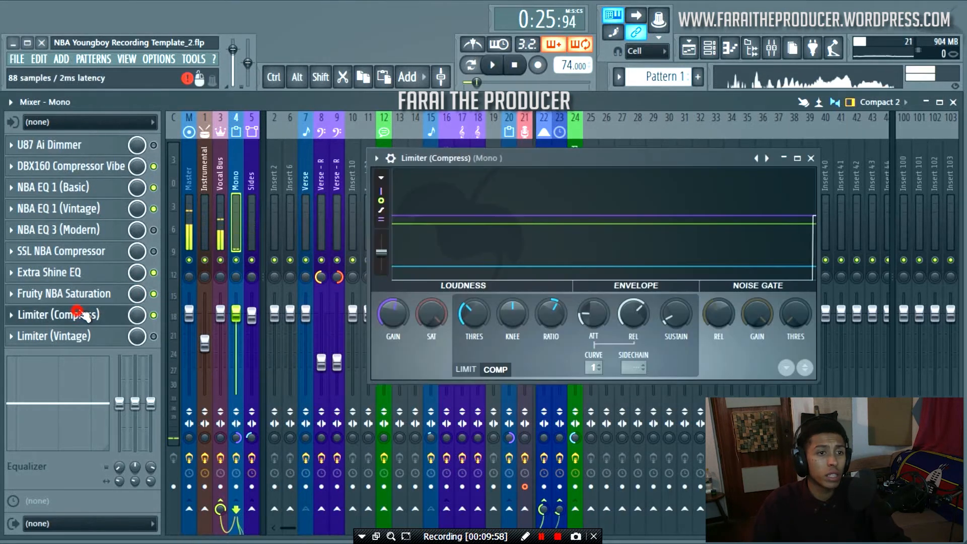
left_click(82, 336)
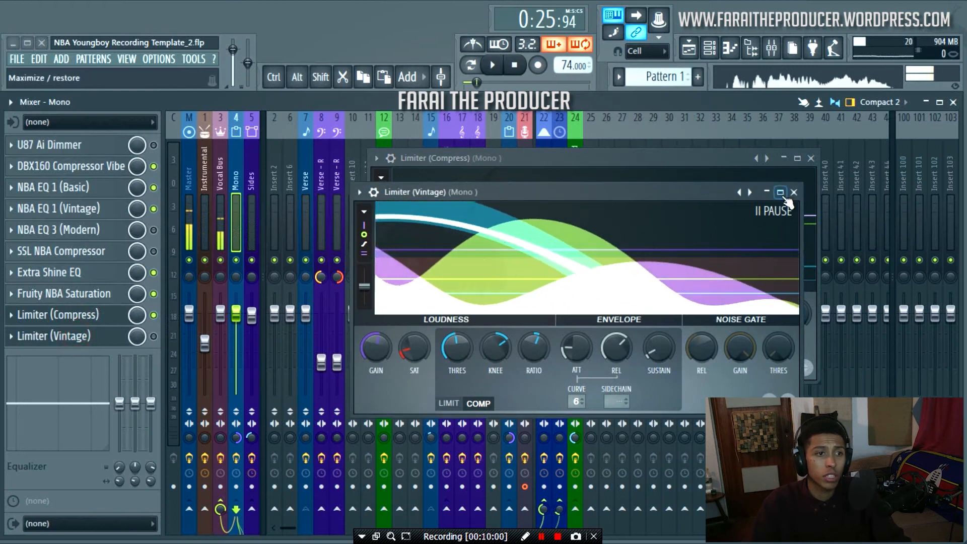
left_click(153, 336)
left_click(93, 316)
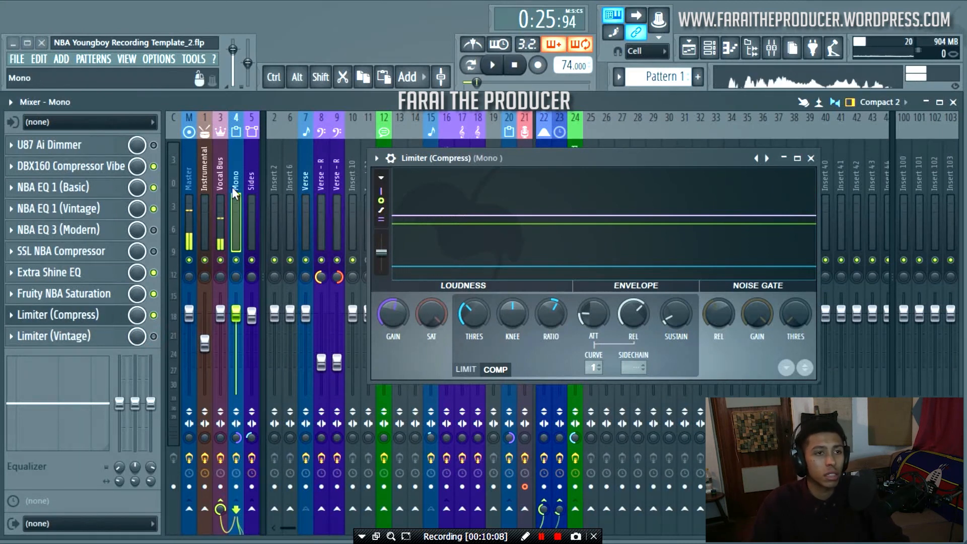
Compare the Mono channel with Limiter (Compress) and with Limiter (Vintage) in its place during playback, returning to Limiter (Compress)
key("space")
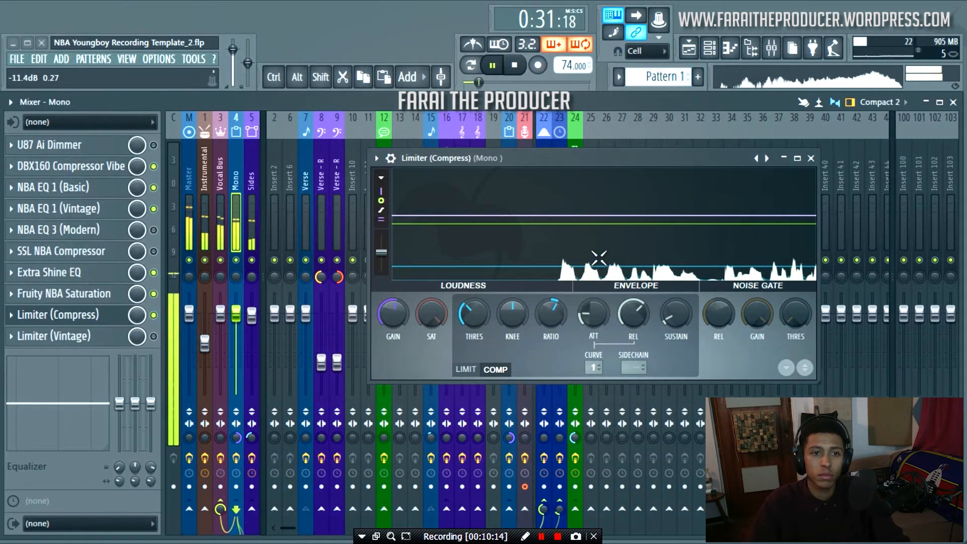
left_click(154, 315)
key("space")
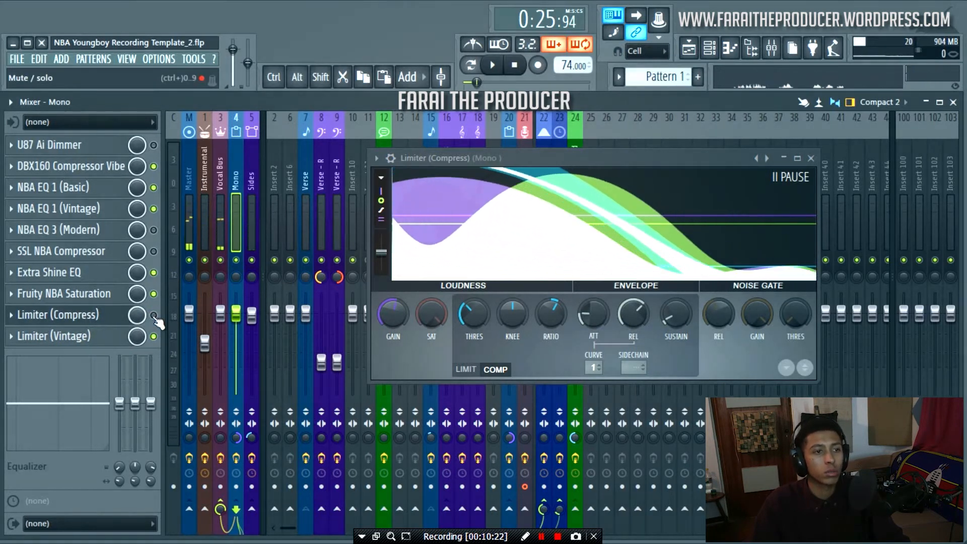
left_click(154, 337)
left_click(152, 315)
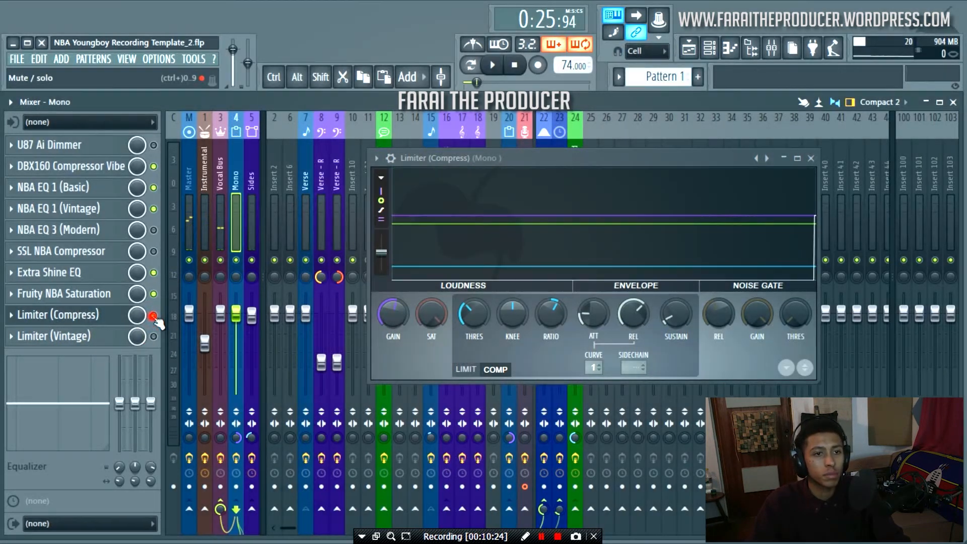
left_click_drag(622, 169, 727, 264)
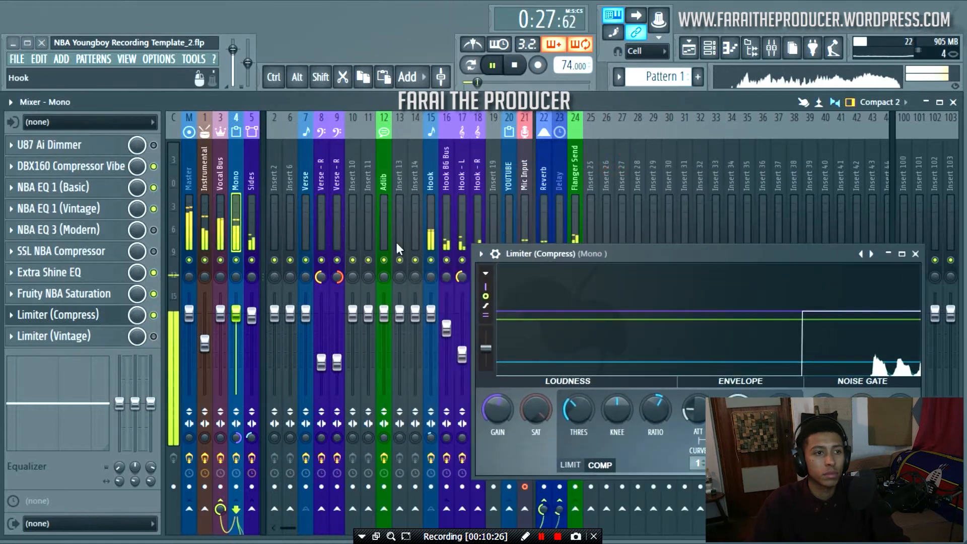
Open the Mono channel's Limiter (Vintage) and alternate between it and Limiter (Compress) to compare their sound during playback
left_click(65, 336)
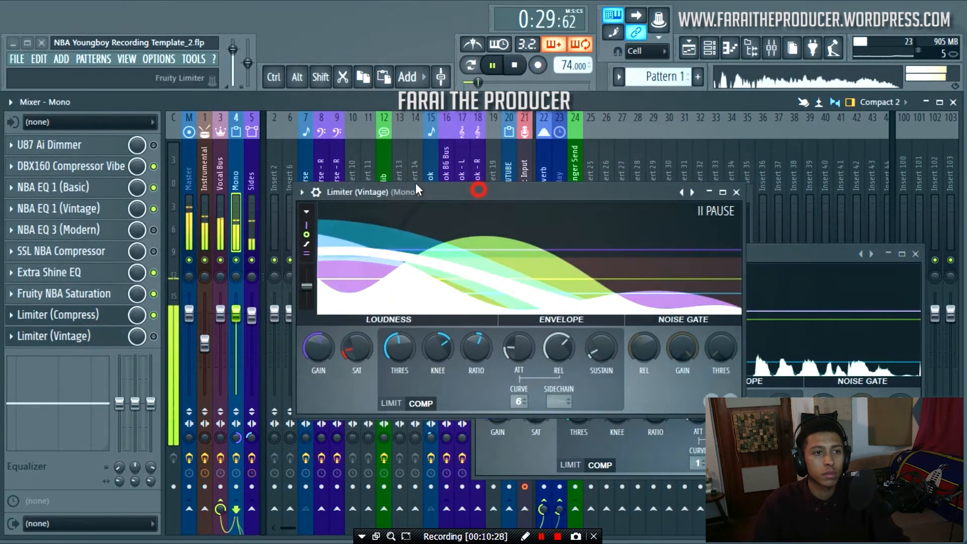
left_click(153, 316)
left_click(154, 336)
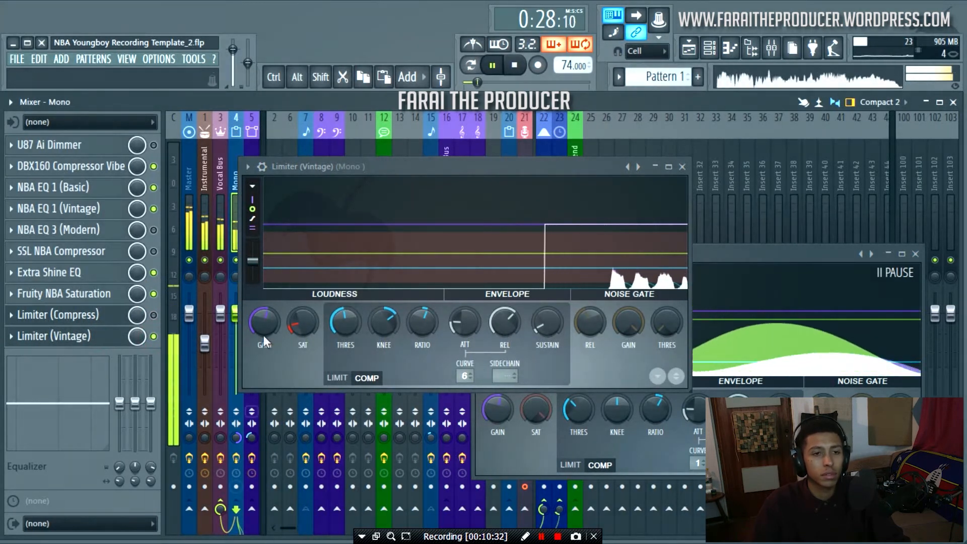
left_click(153, 336)
left_click(153, 316)
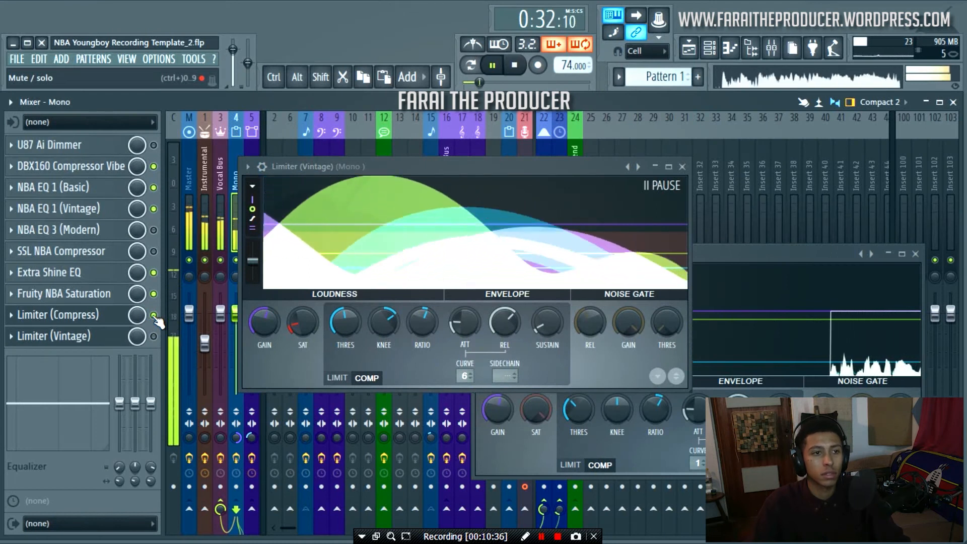
left_click(153, 315)
left_click(154, 336)
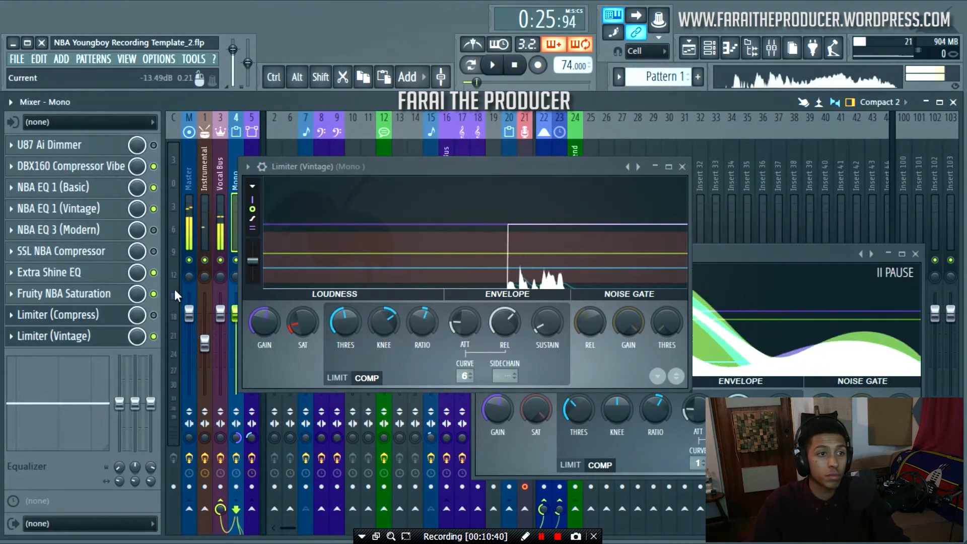
Bypass Limiter (Vintage), enable Limiter (Compress) on the Mono channel, and close both limiter plugins
left_click(154, 336)
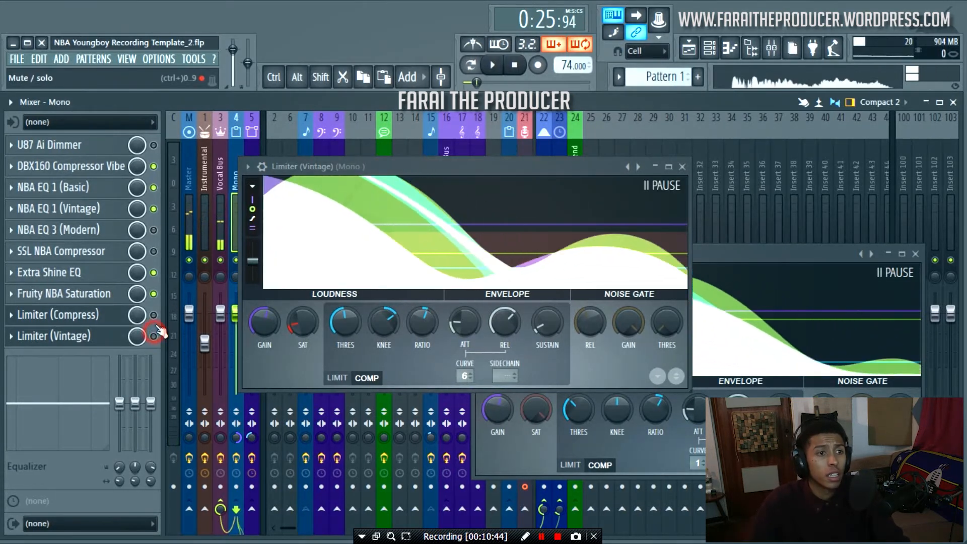
left_click(154, 316)
left_click(682, 167)
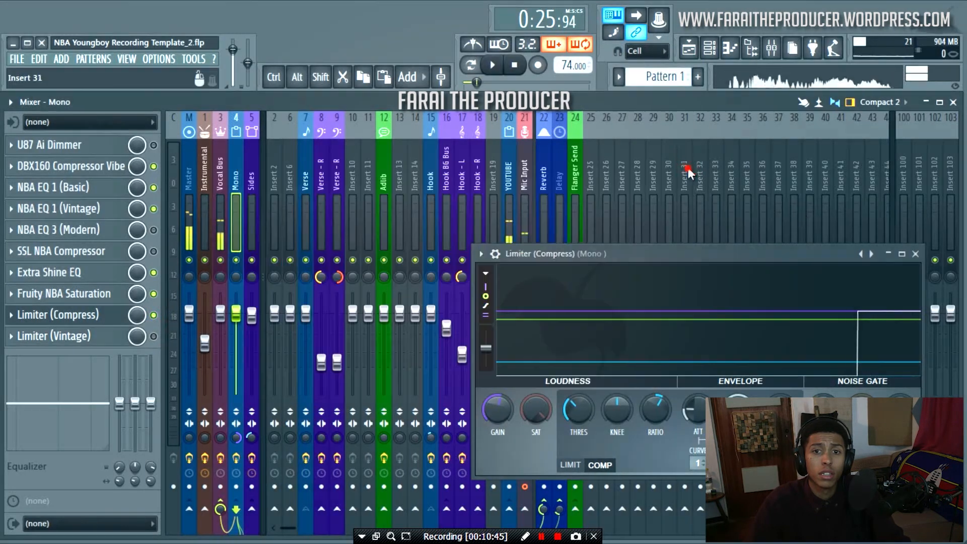
left_click(915, 253)
Open the Vocal Bus's Fruity NBA DeEsser, compare it bypassed and enabled during playback, then close it and stop playback
left_click(220, 190)
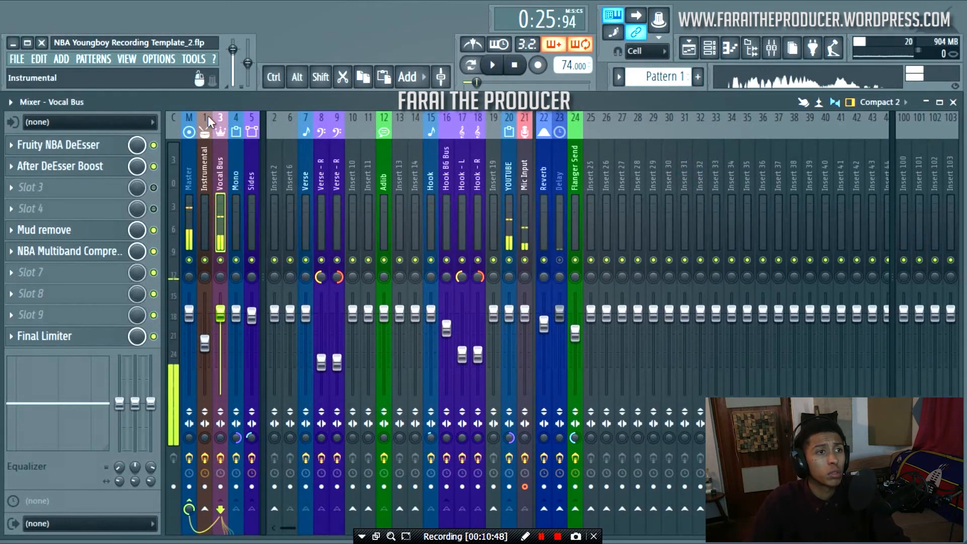
left_click(97, 144)
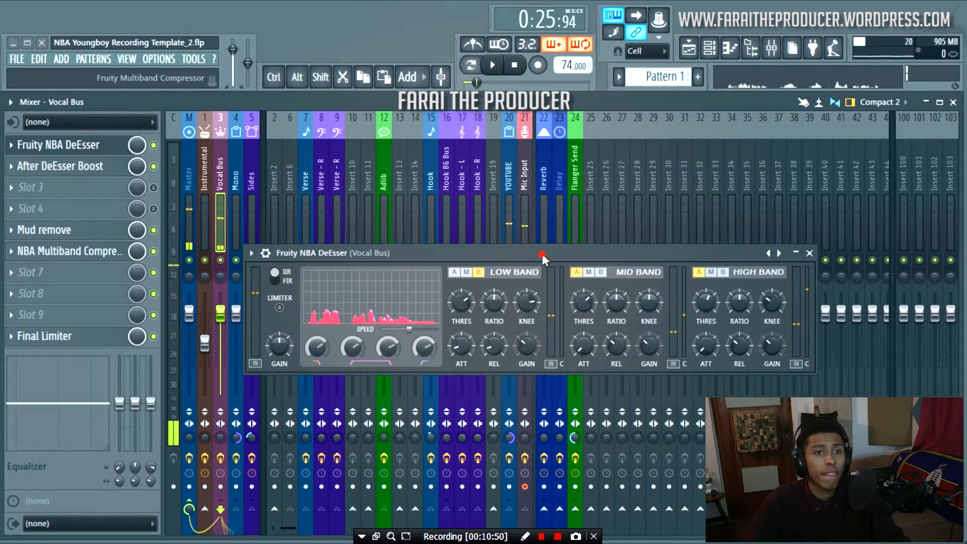
left_click_drag(542, 254, 537, 210)
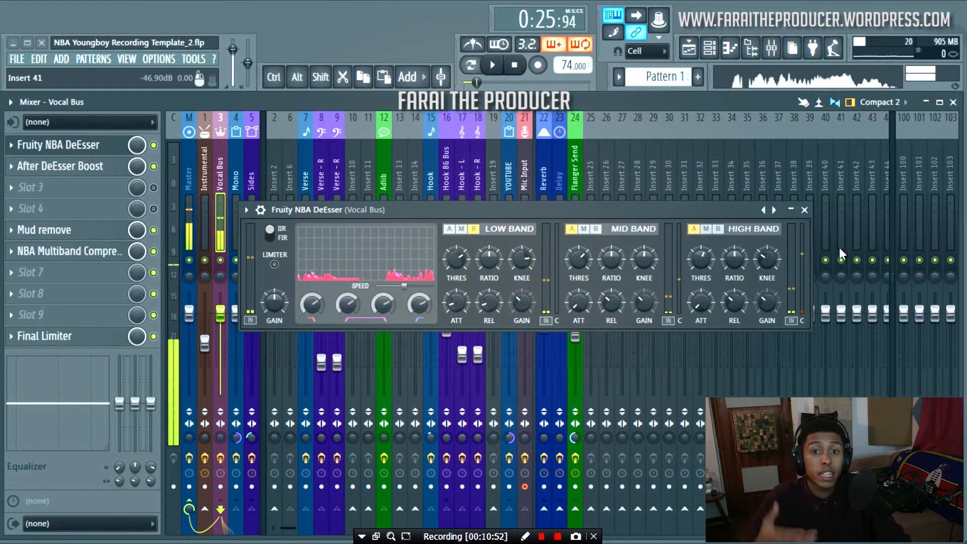
key("space")
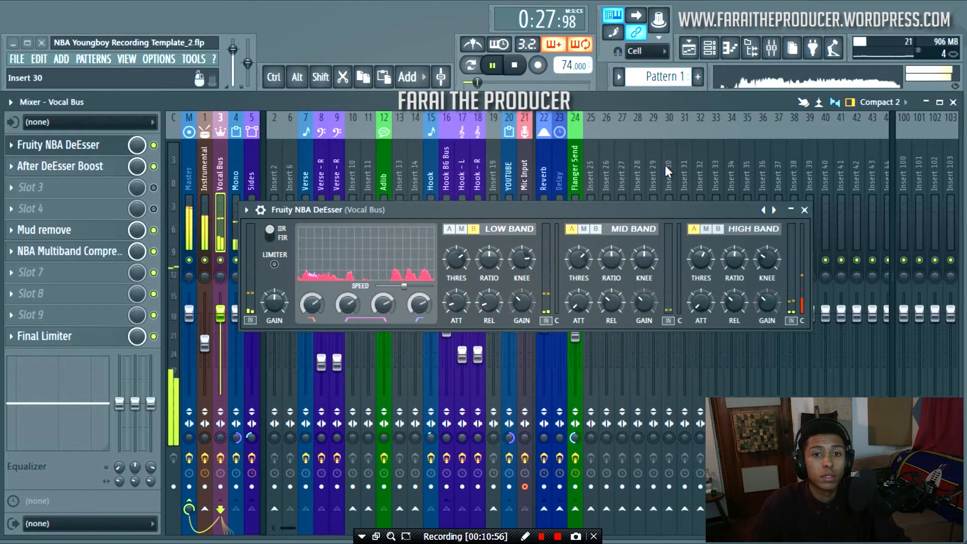
left_click(154, 146)
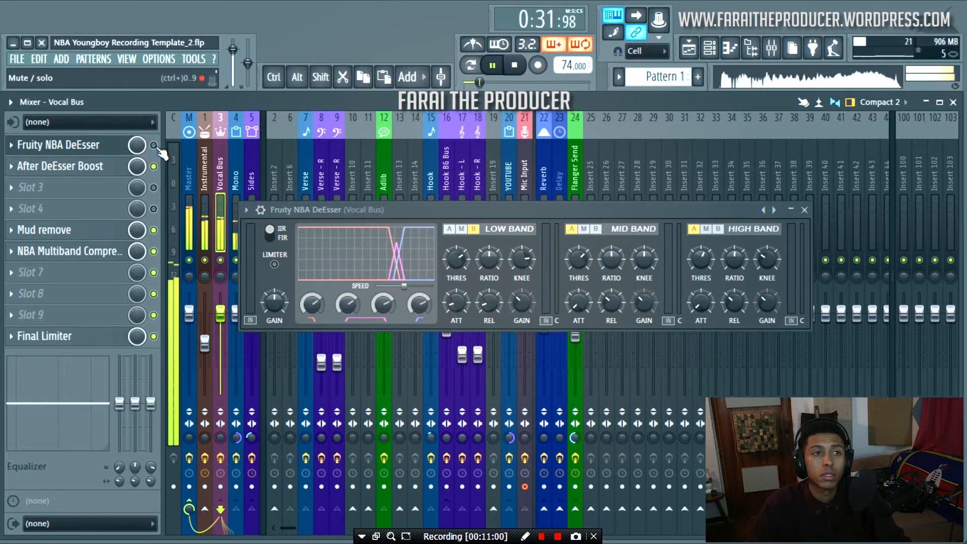
left_click(154, 146)
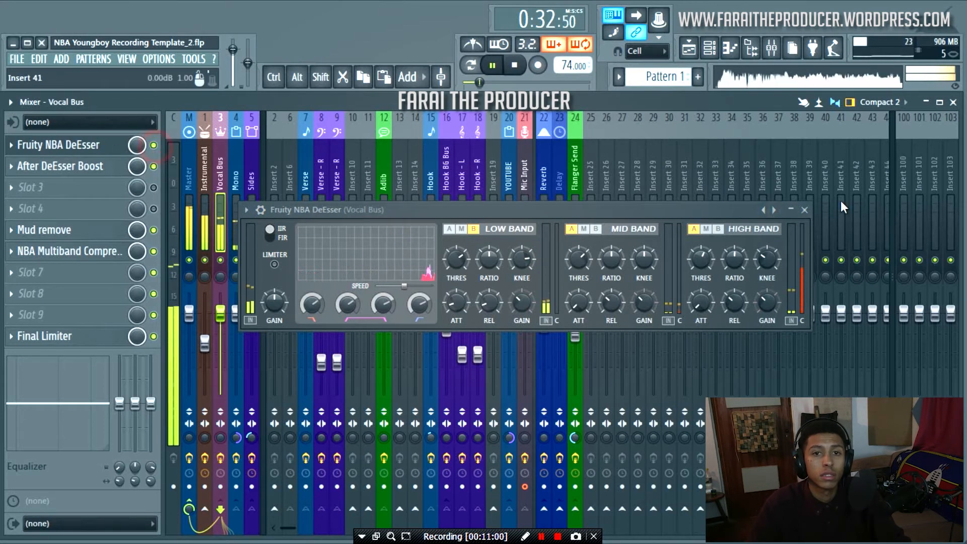
left_click(805, 210)
key("space")
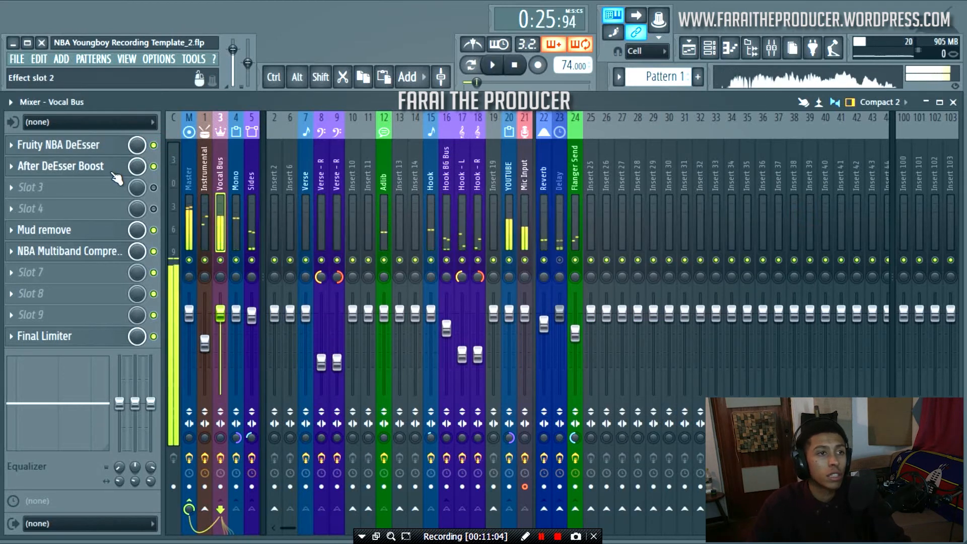
Examine the boosted bands in the Vocal Bus's After DeEsser Boost EQ and close the plugin
left_click(113, 172)
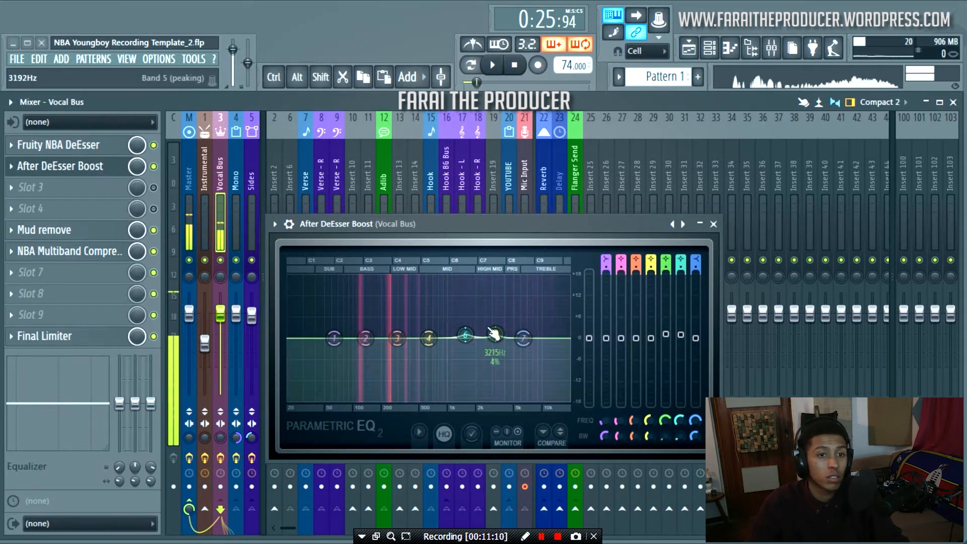
left_click(713, 224)
key("space")
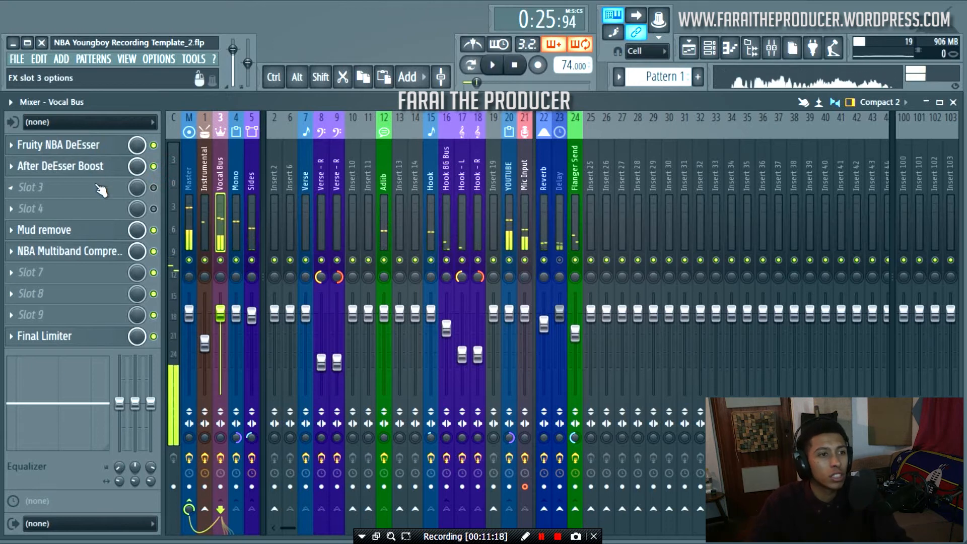
Compare the Vocal Bus with the Mud remove EQ bypassed and enabled during playback, leaving it enabled and closing the plugin
left_click(102, 234)
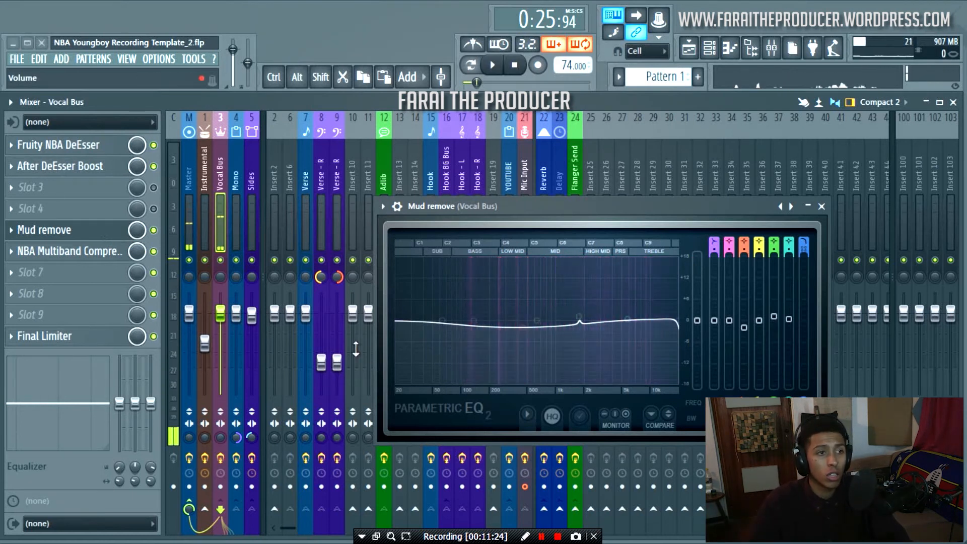
key("space")
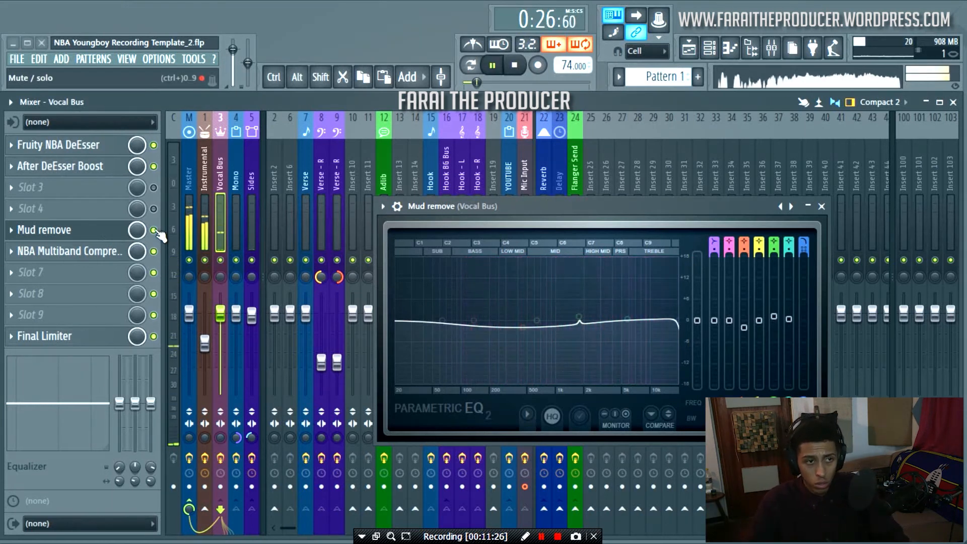
left_click(155, 231)
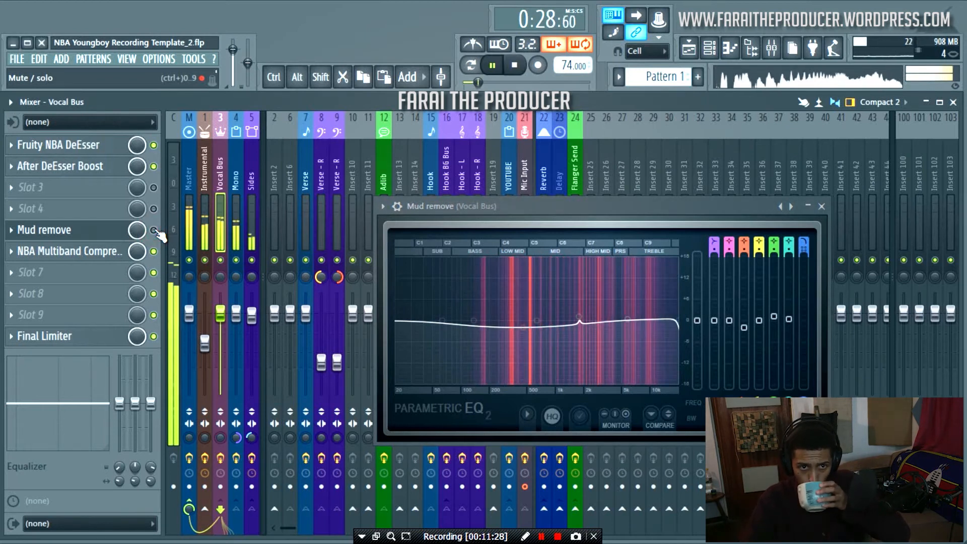
left_click(155, 231)
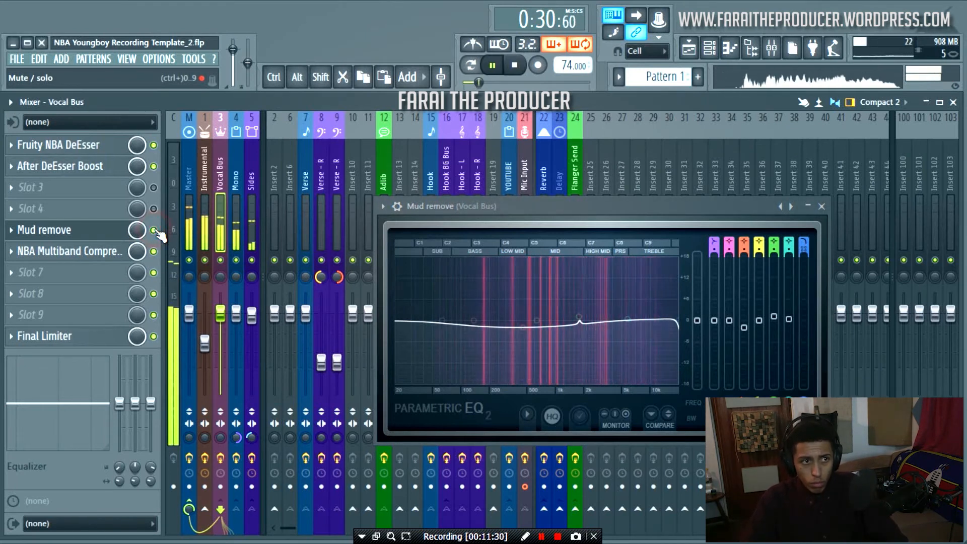
left_click(821, 207)
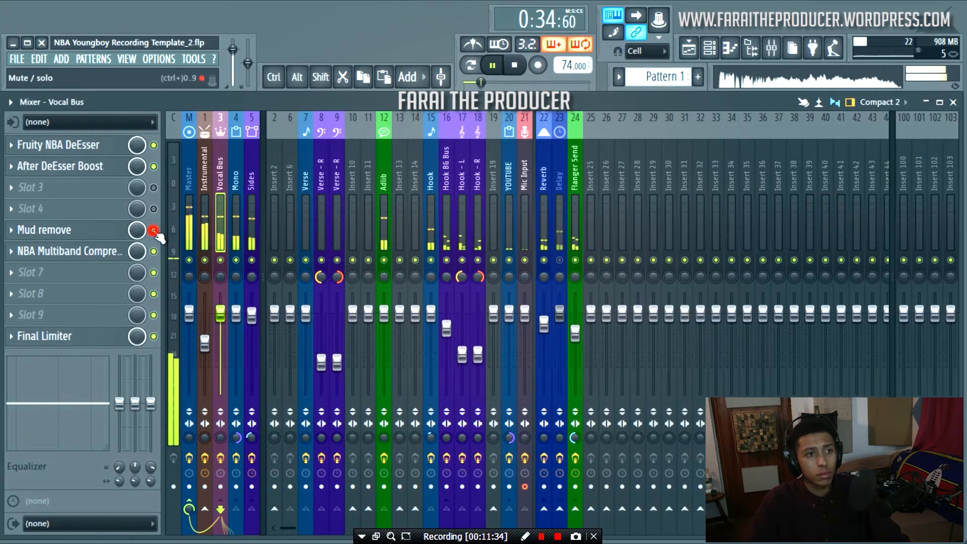
Examine the Vocal Bus's NBA Multiband Compressor Bus and its low, mid and high bands during playback, closing the plugin
left_click(108, 255)
left_click_drag(585, 243, 569, 258)
key("space")
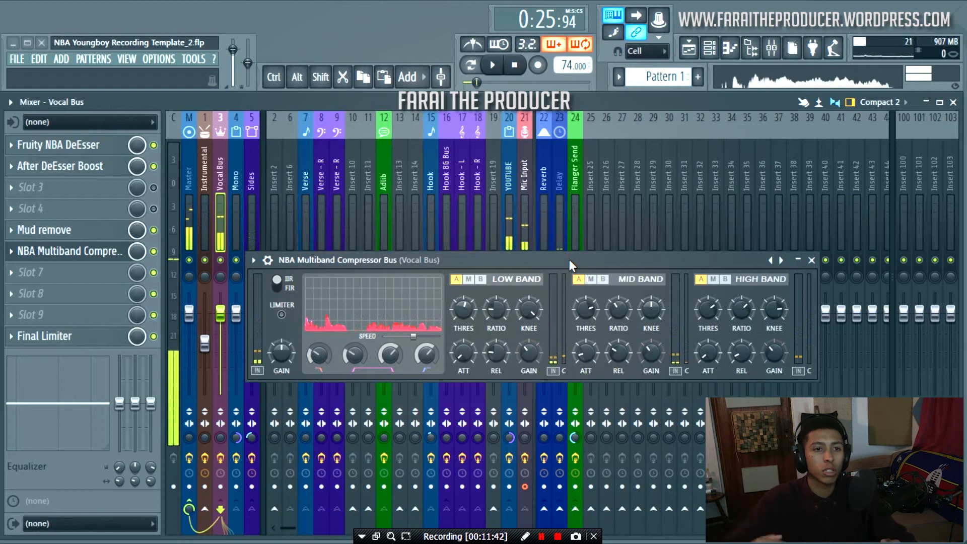
key("space")
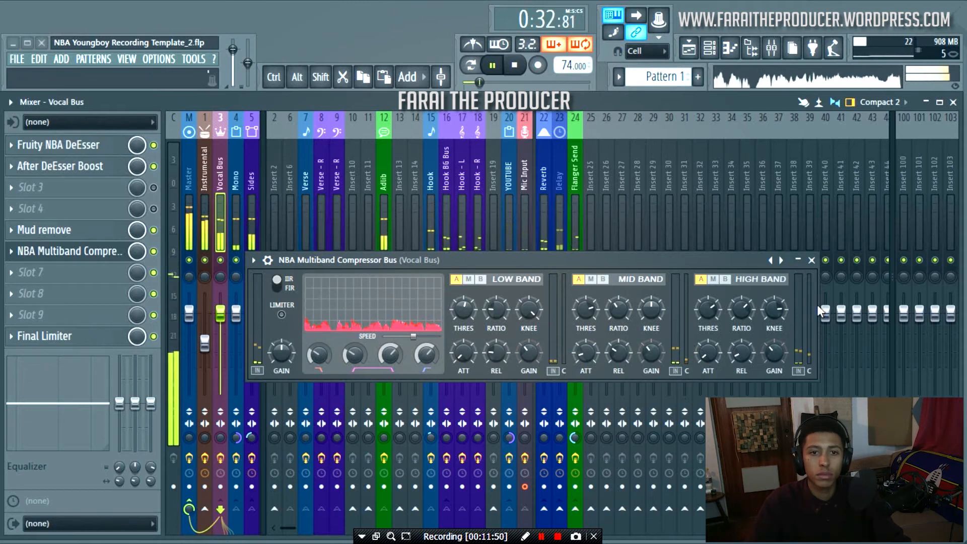
left_click(814, 261)
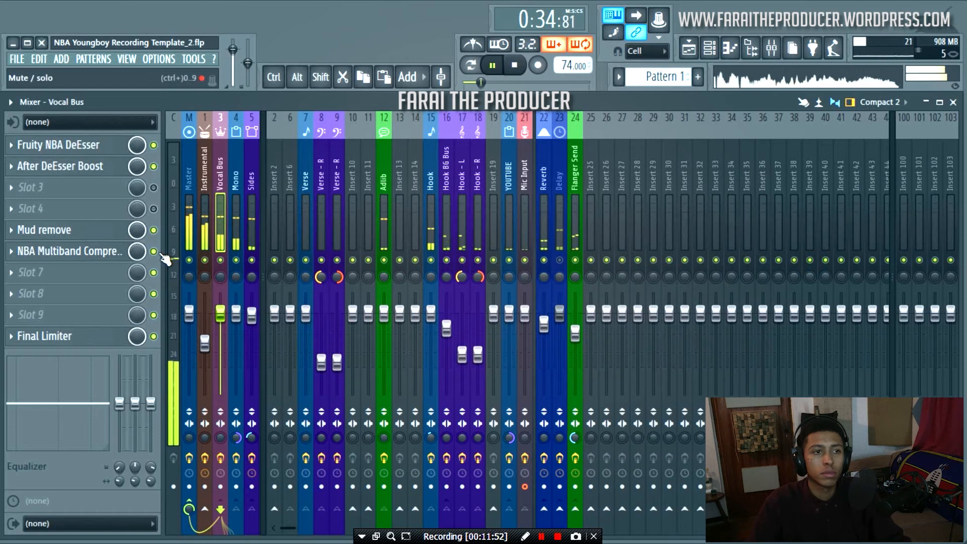
left_click(119, 251)
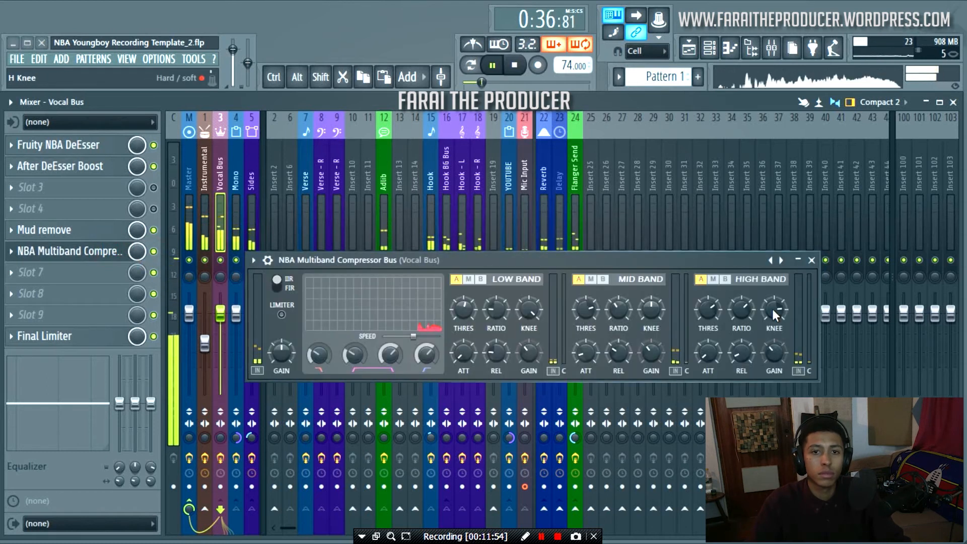
left_click(814, 261)
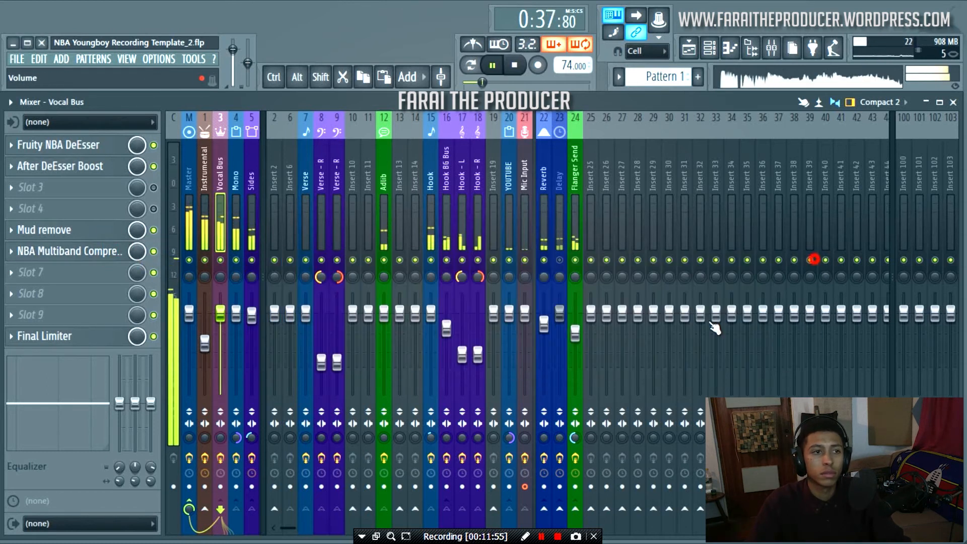
left_click(96, 252)
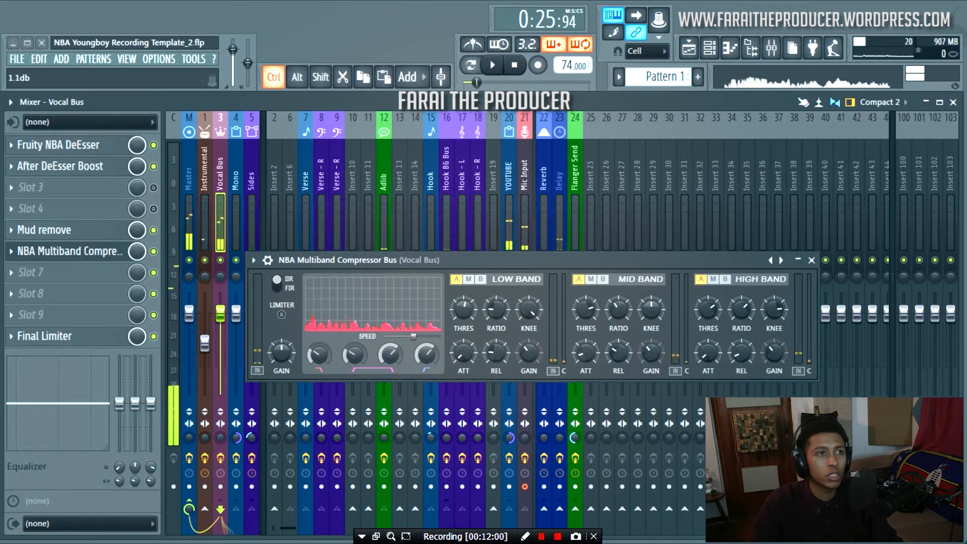
left_click(811, 260)
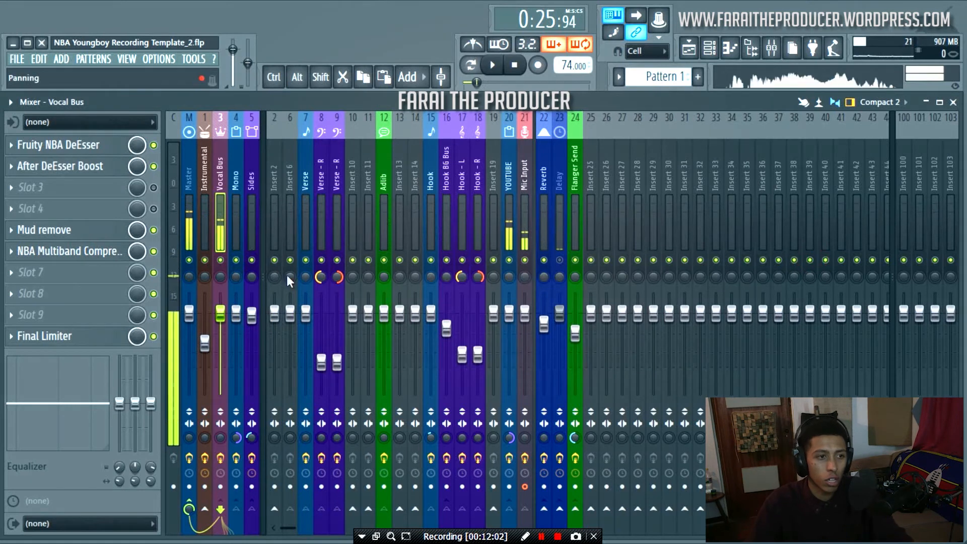
Open the Vocal Bus's Final Limiter, view the Instrumental and Master effect chains, and return to examine the limiter during playback
left_click(96, 335)
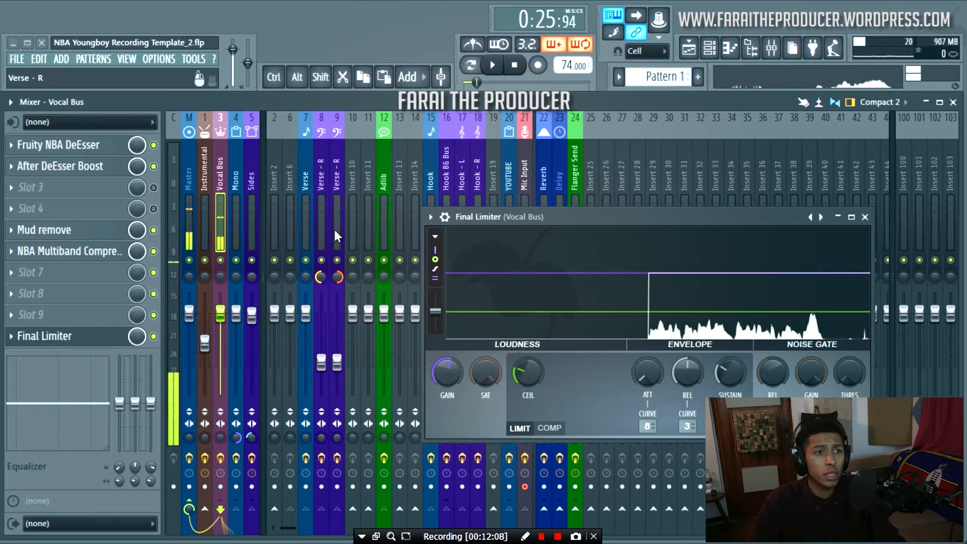
left_click(208, 225)
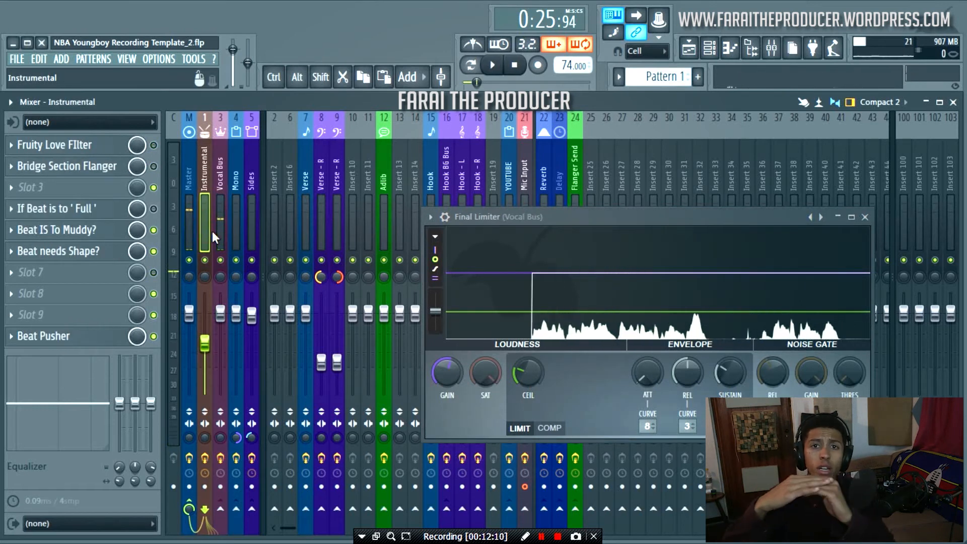
left_click(190, 220)
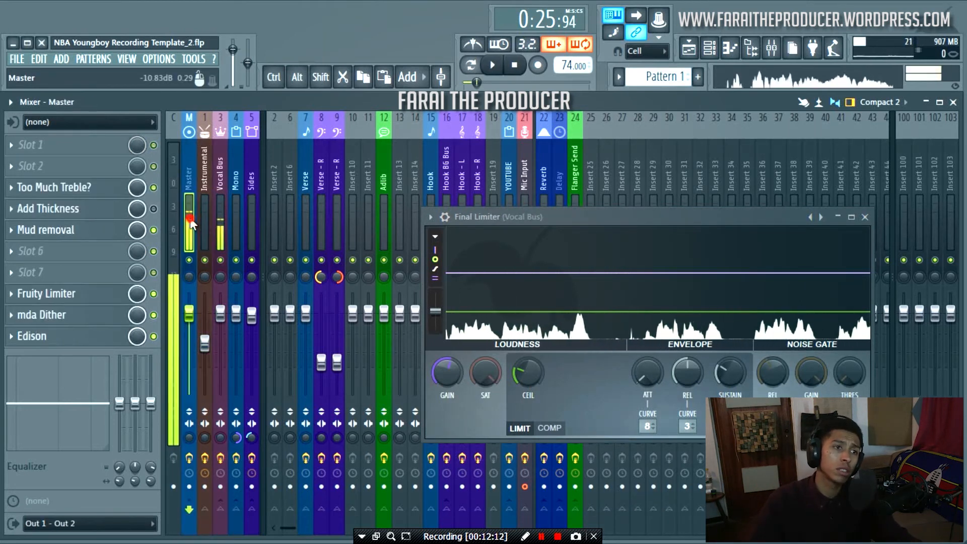
left_click(222, 222)
key("space")
left_click(106, 336)
left_click(106, 336)
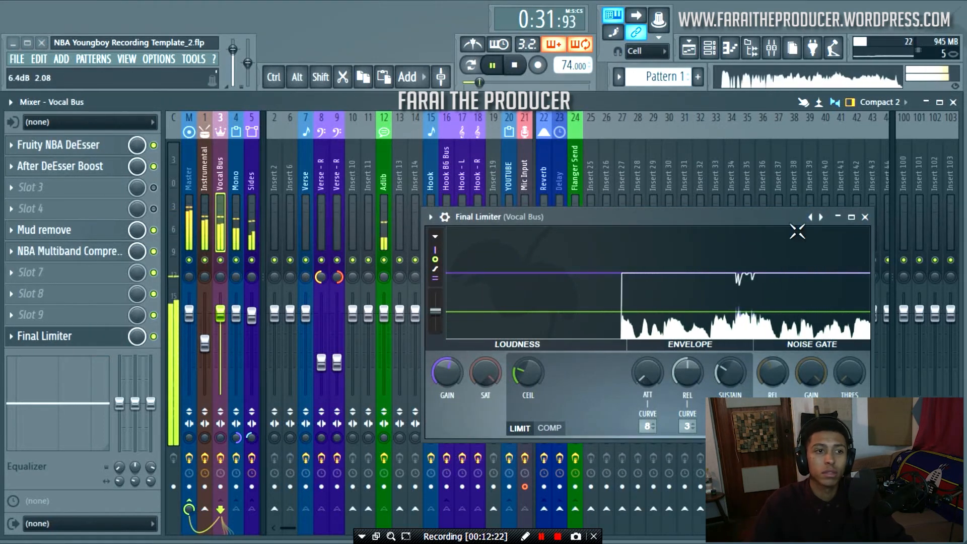
Copy the gain value of the Vocal Bus's Final Limiter and listen to the song with it
key("space")
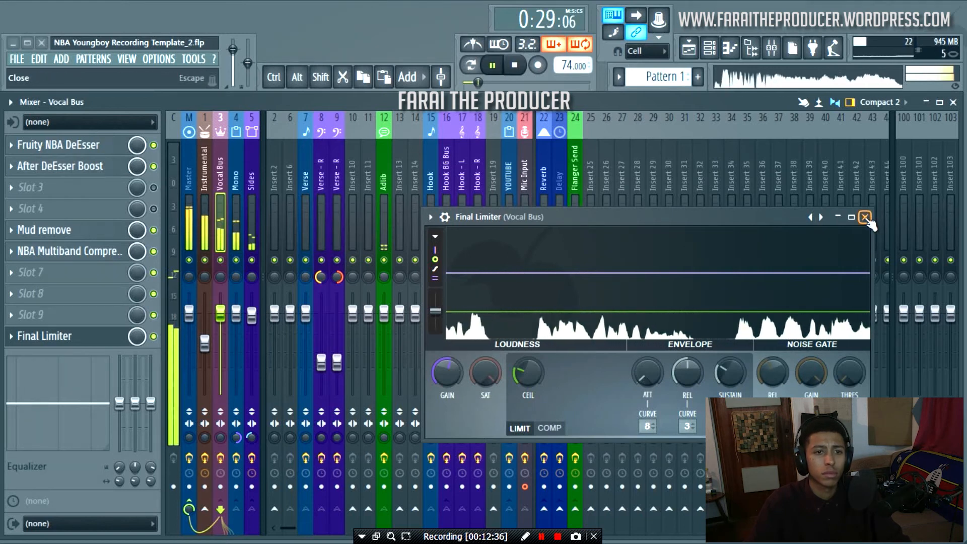
right_click(461, 362)
left_click(483, 483)
key("space")
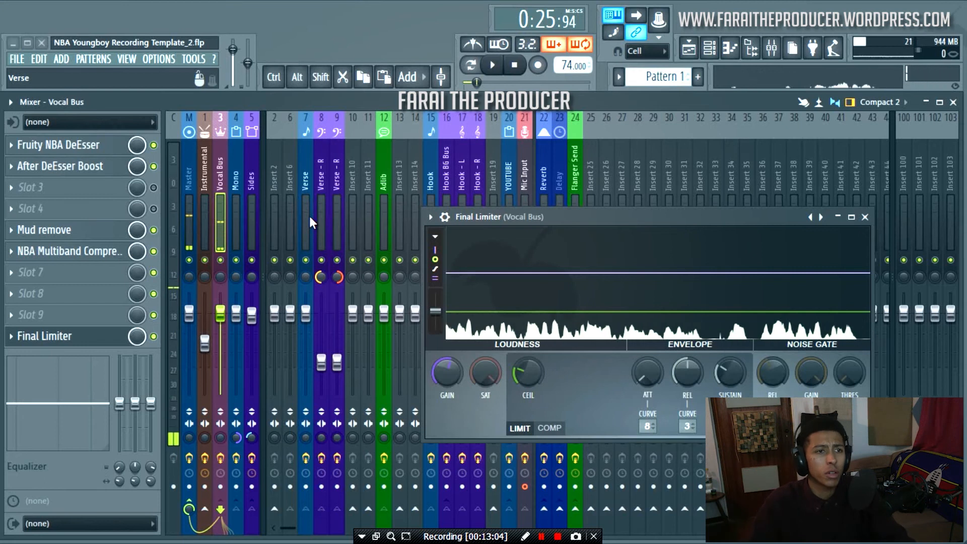
right_click(447, 372)
left_click(487, 481)
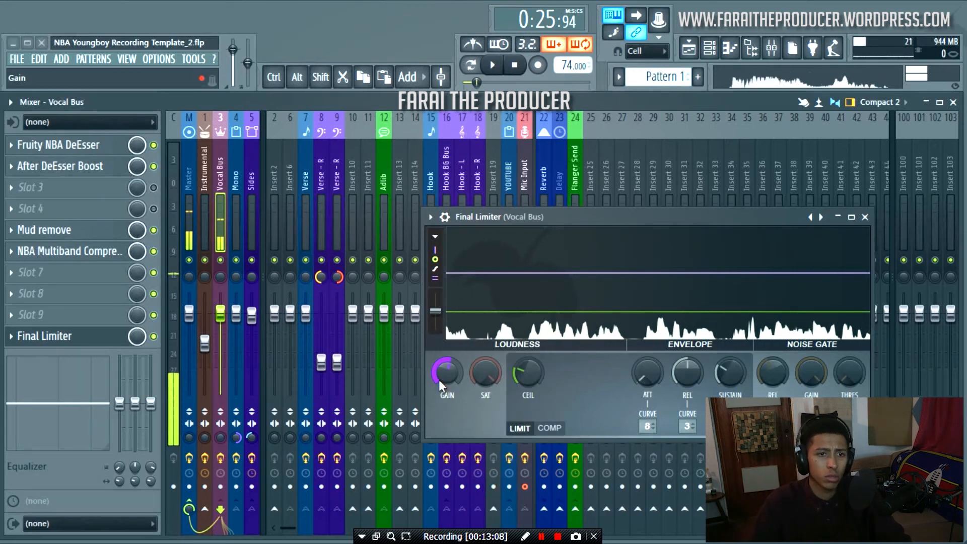
Try a higher gain on the Vocal Bus's Final Limiter during playback, restore the copied 56% value and close the plugin
mouse_move(446, 376)
left_mouse_down()
mouse_move(446, 360)
mouse_move(449, 392)
left_mouse_up()
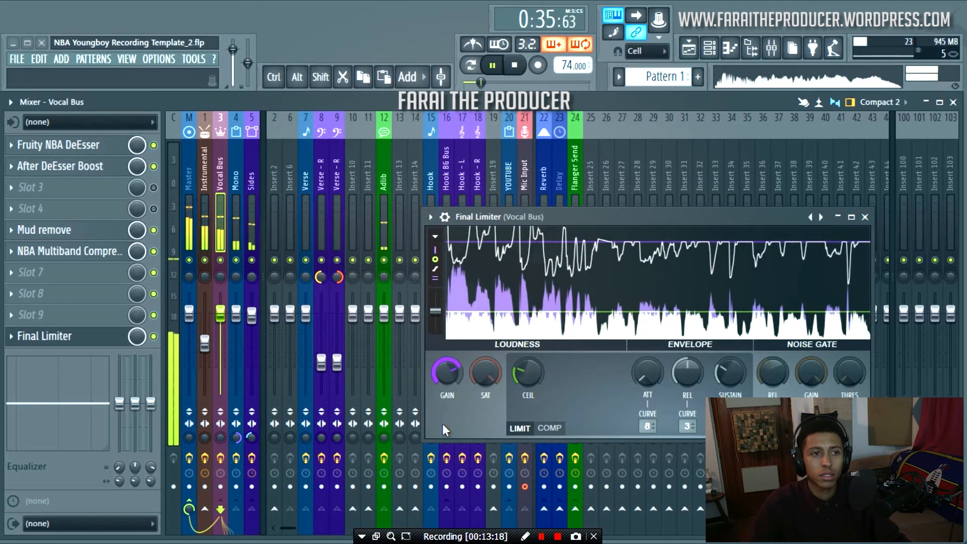
key("space")
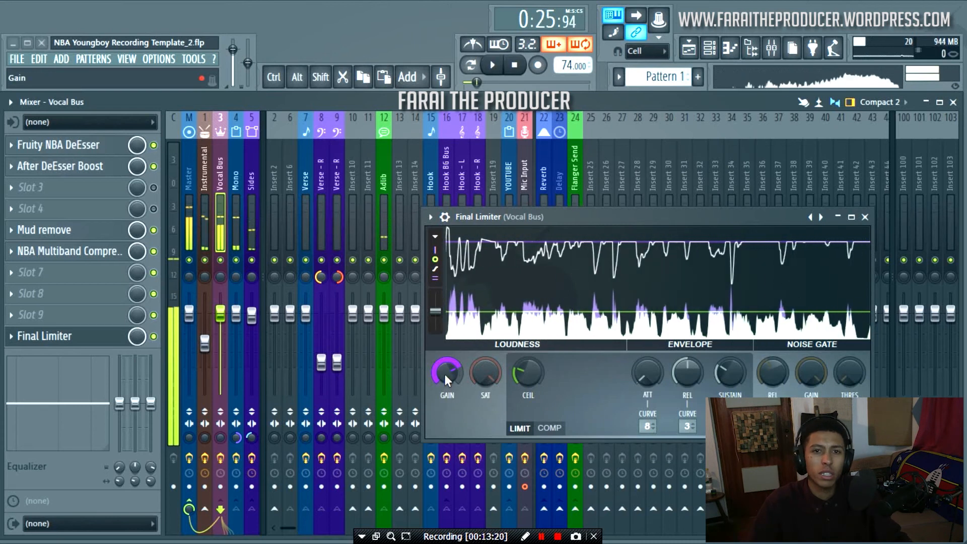
right_click(445, 374)
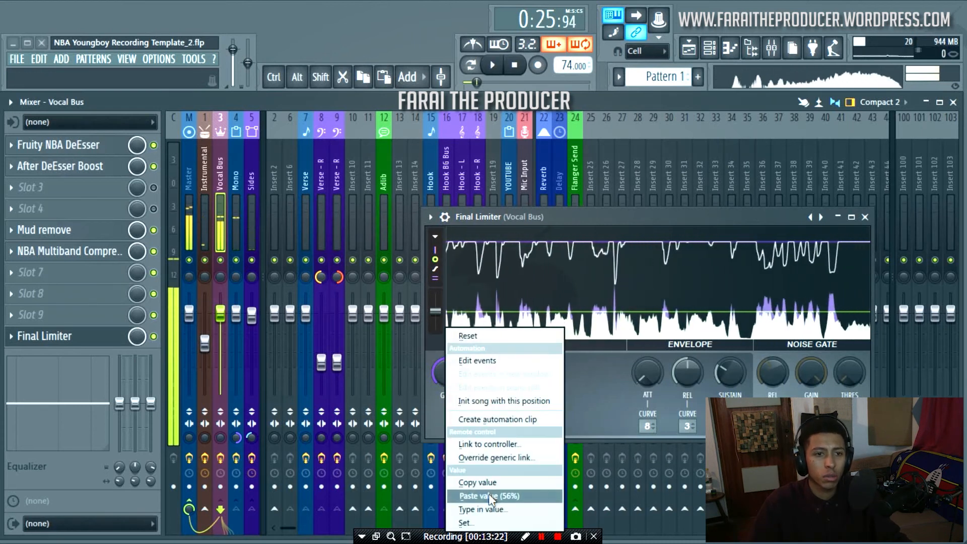
left_click(491, 496)
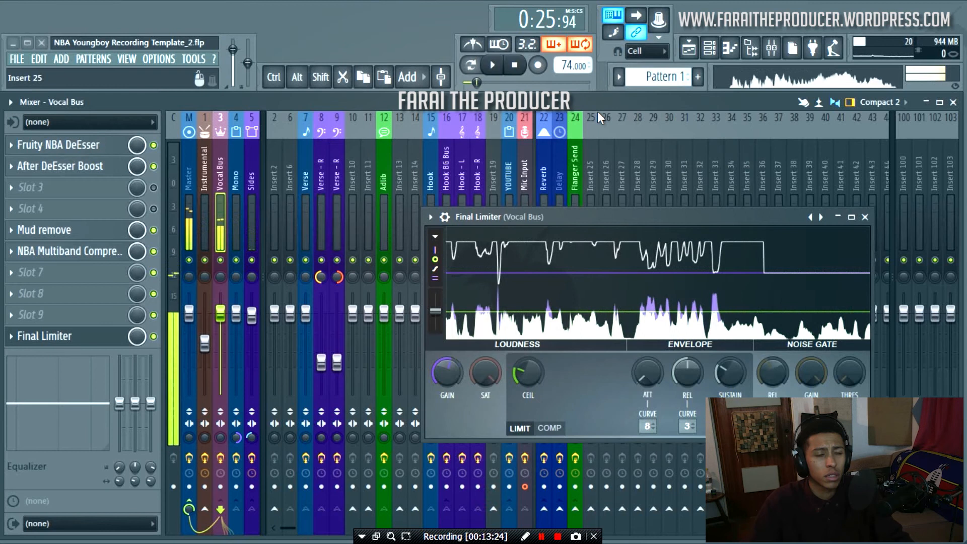
key("space")
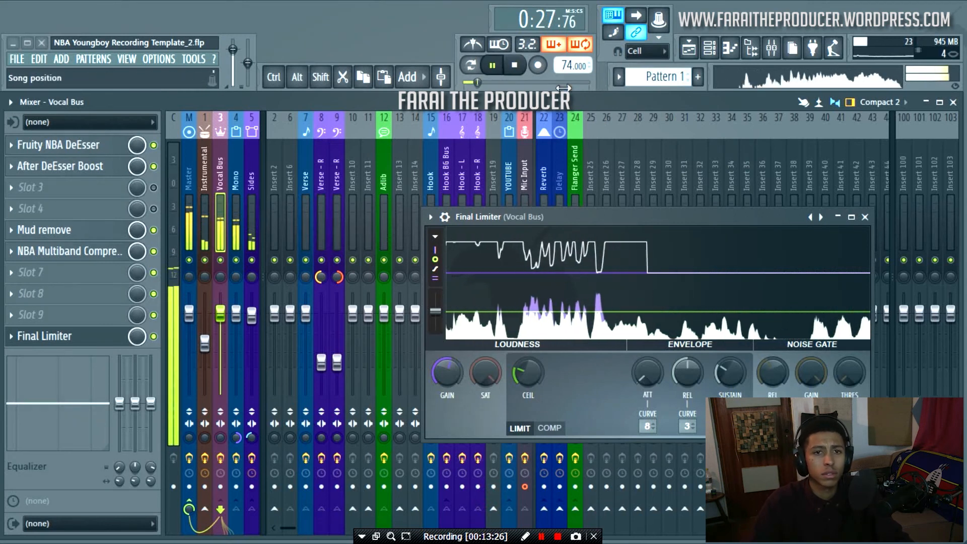
left_click(864, 218)
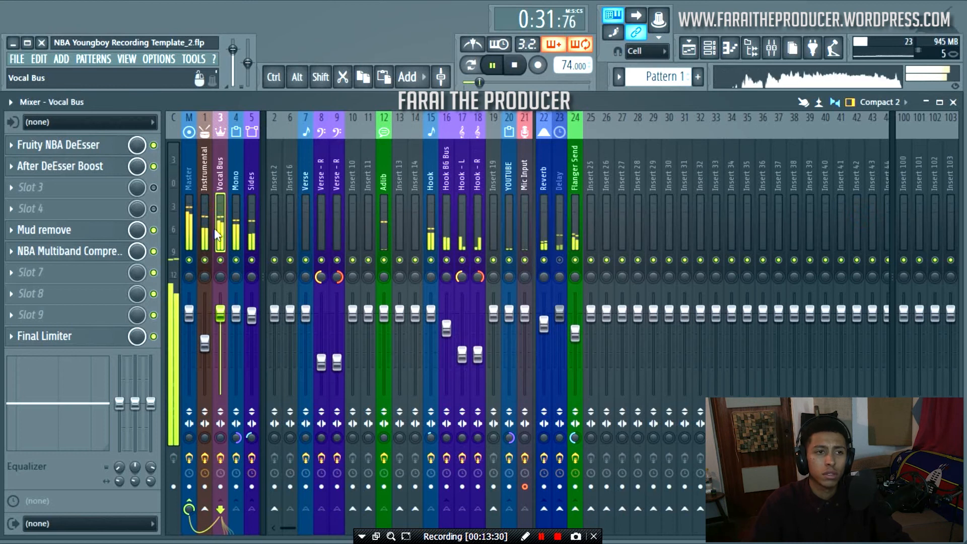
View the Instrumental channel's effect chain with playback stopped and open the Master's Mud removal EQ
left_click(210, 204)
key("space")
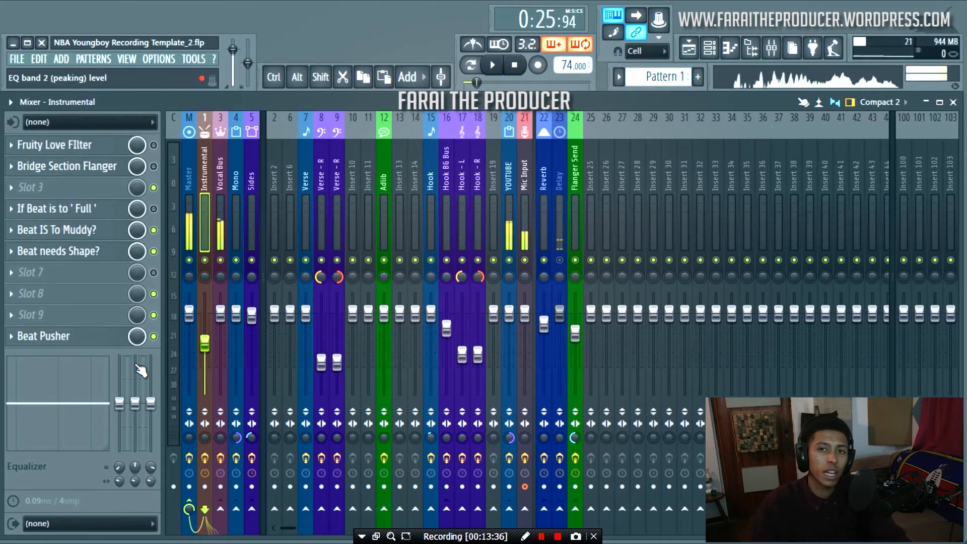
left_click(186, 227)
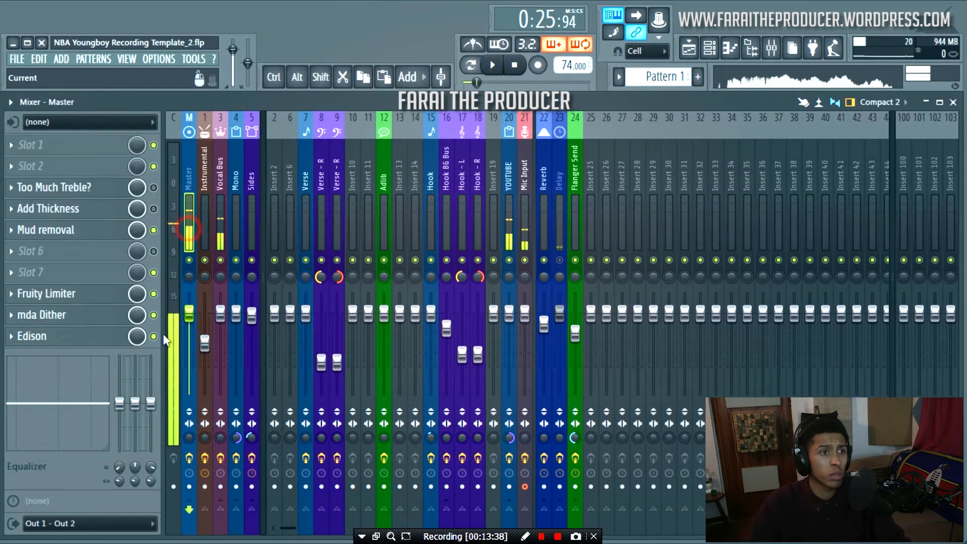
left_click(116, 233)
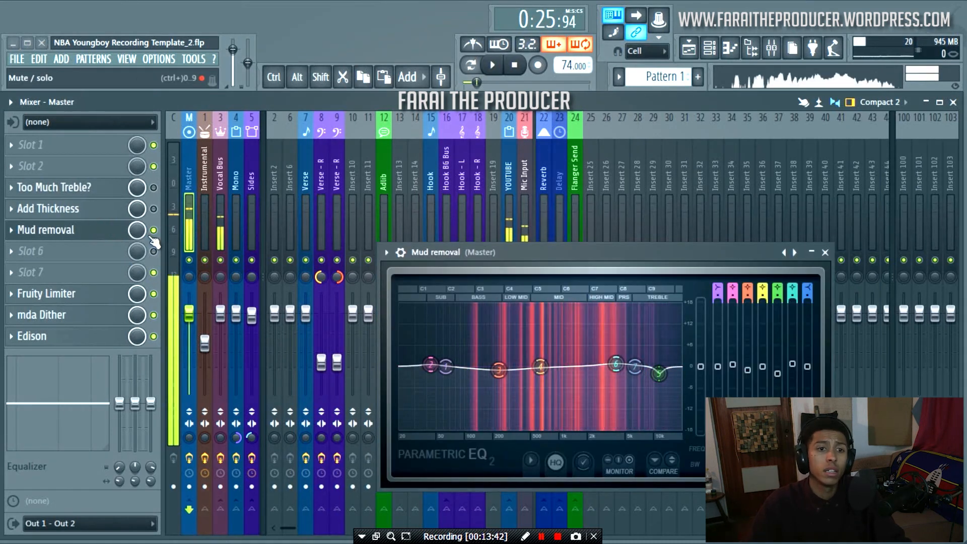
Compare the Master with the Mud removal EQ bypassed and enabled during playback, leaving it enabled
key("space")
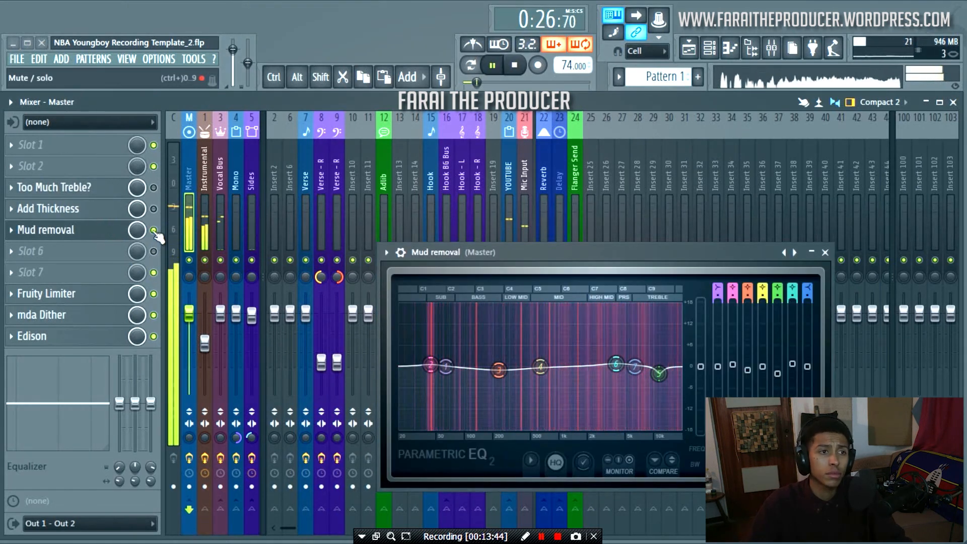
left_click(155, 231)
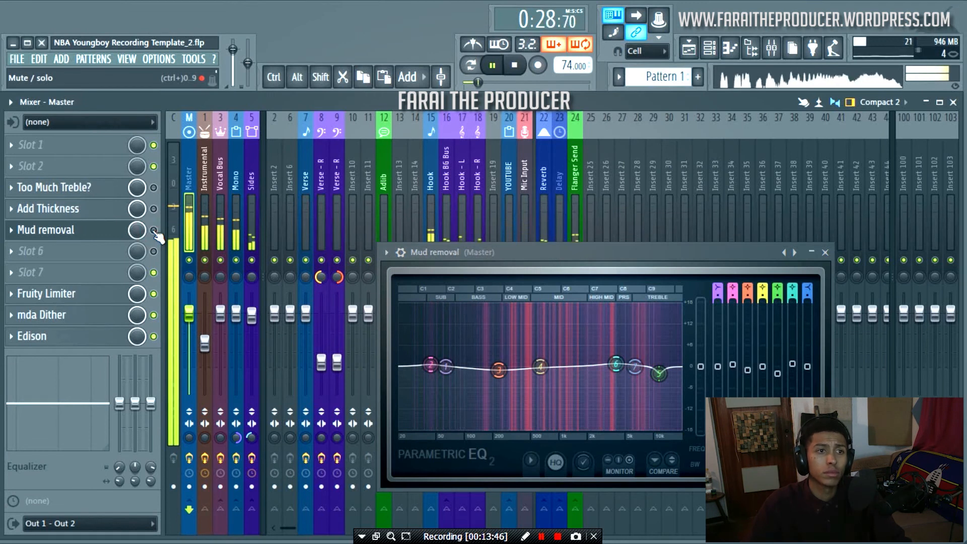
left_click(153, 230)
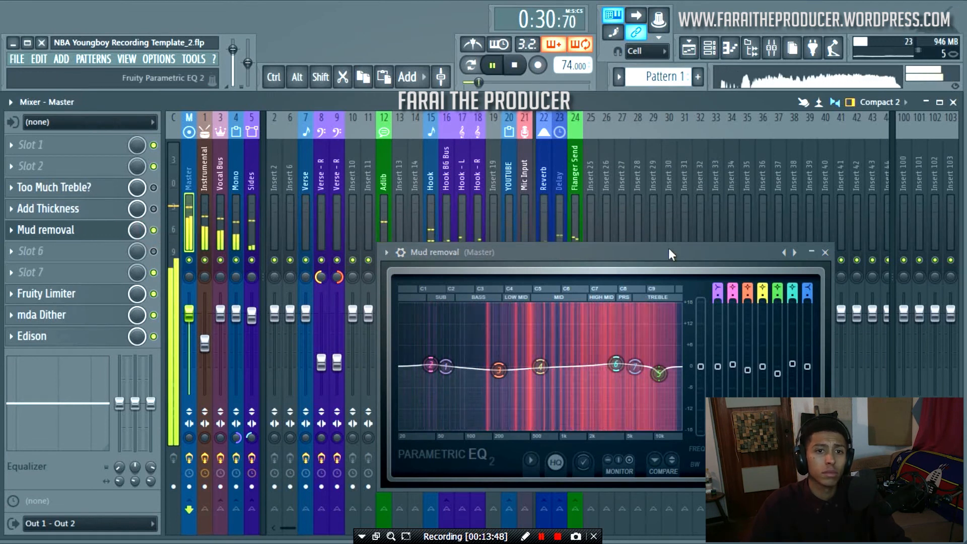
left_click_drag(669, 247, 653, 219)
key("space")
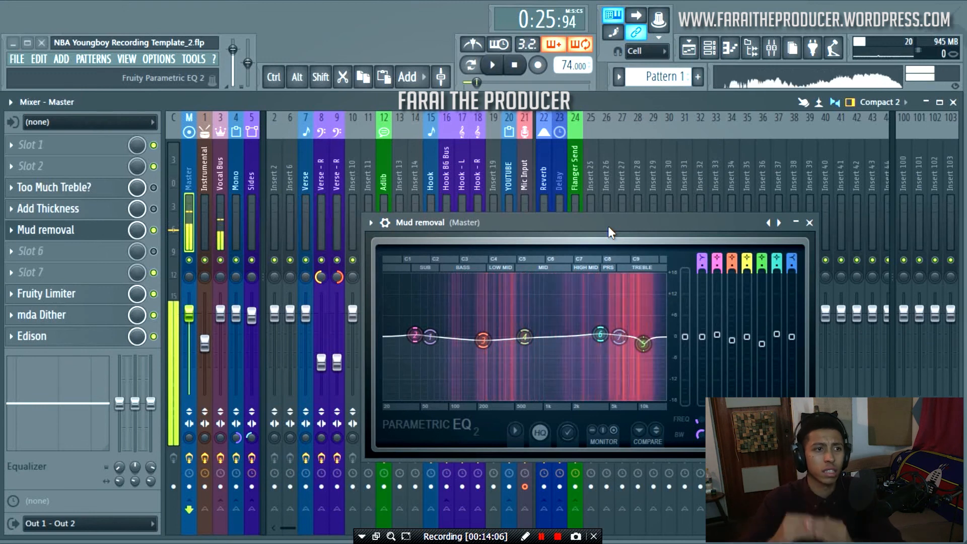
left_click(596, 179)
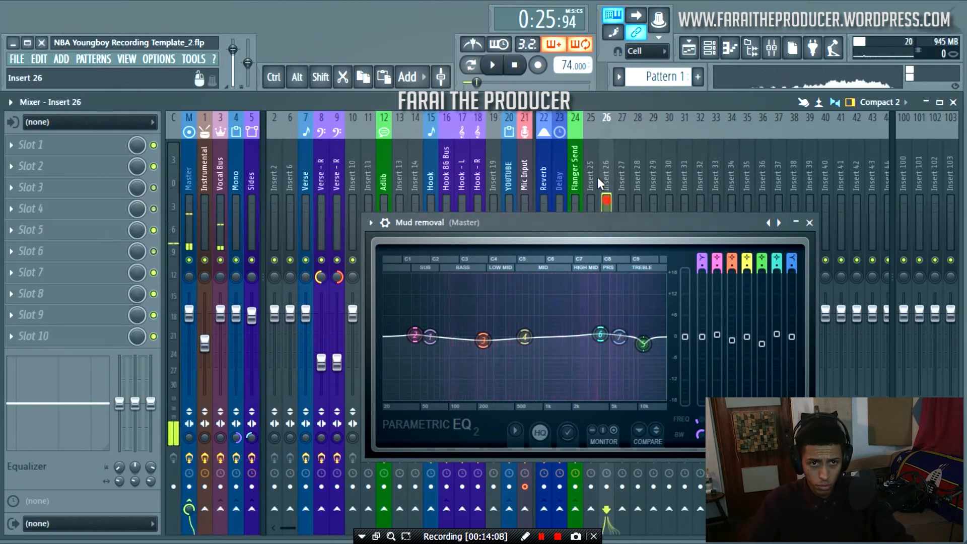
left_click_drag(596, 229, 581, 201)
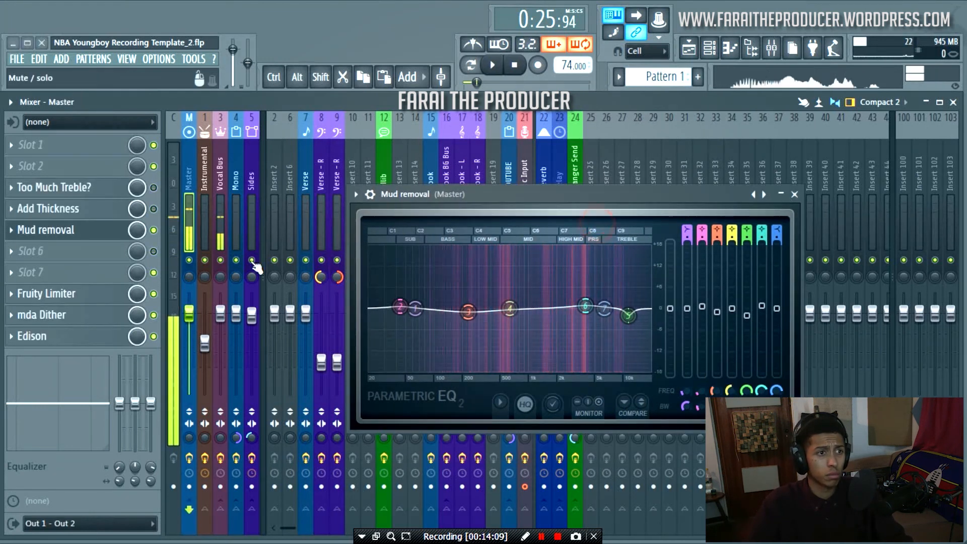
Open the Master's Fruity Limiter and copy its gain value
left_click(123, 294)
left_click_drag(646, 178, 645, 265)
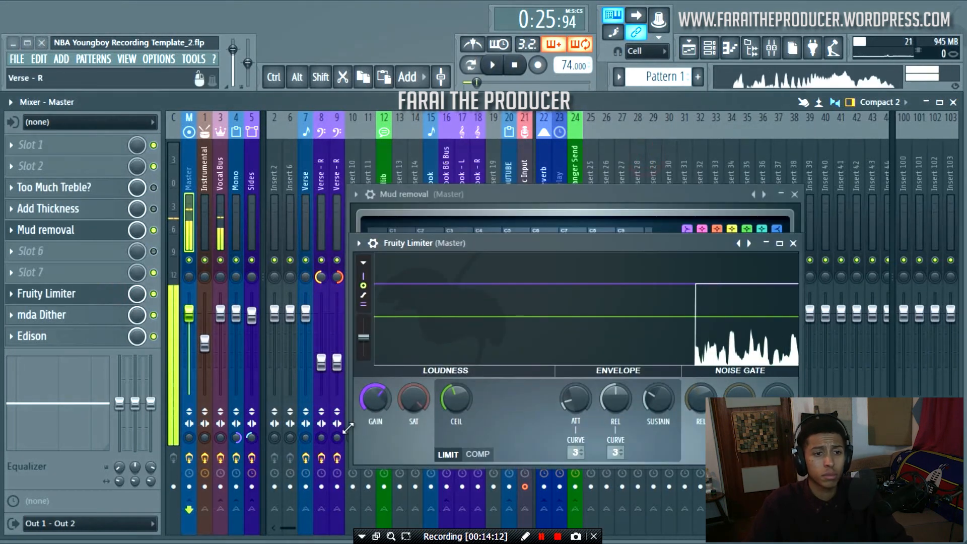
right_click(372, 330)
left_click(401, 487)
Try a higher gain on the Master's Fruity Limiter during playback, restore the copied value and close both Master plugins
left_click_drag(382, 397, 383, 374)
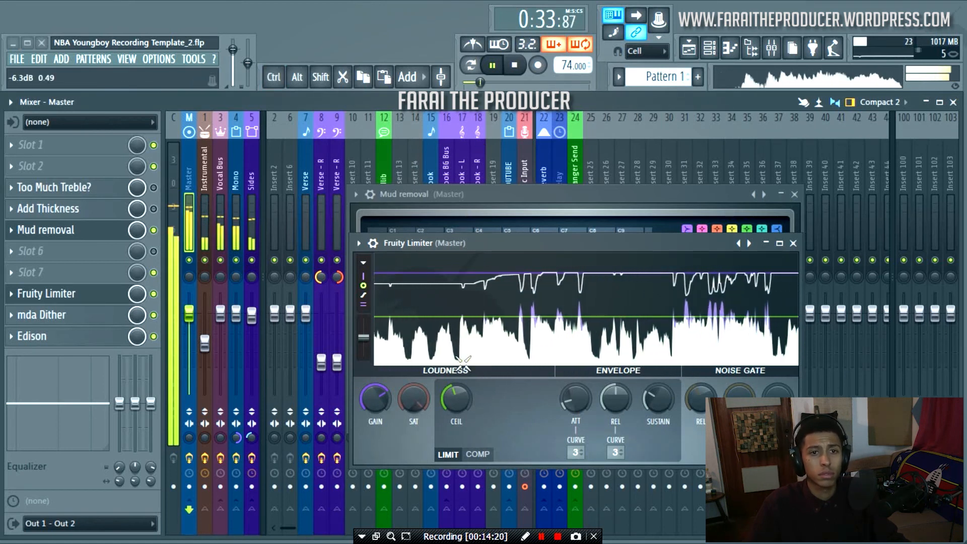
right_click(379, 401)
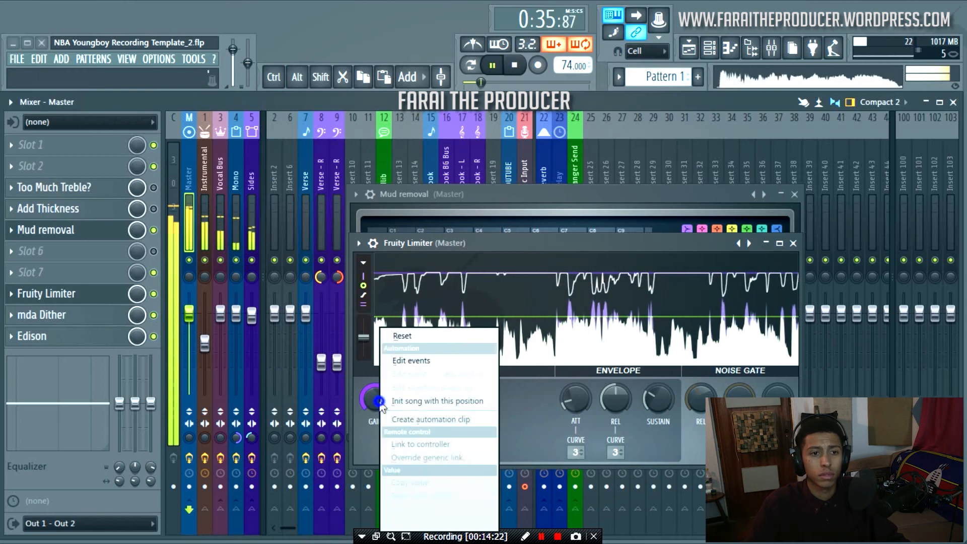
left_click(424, 497)
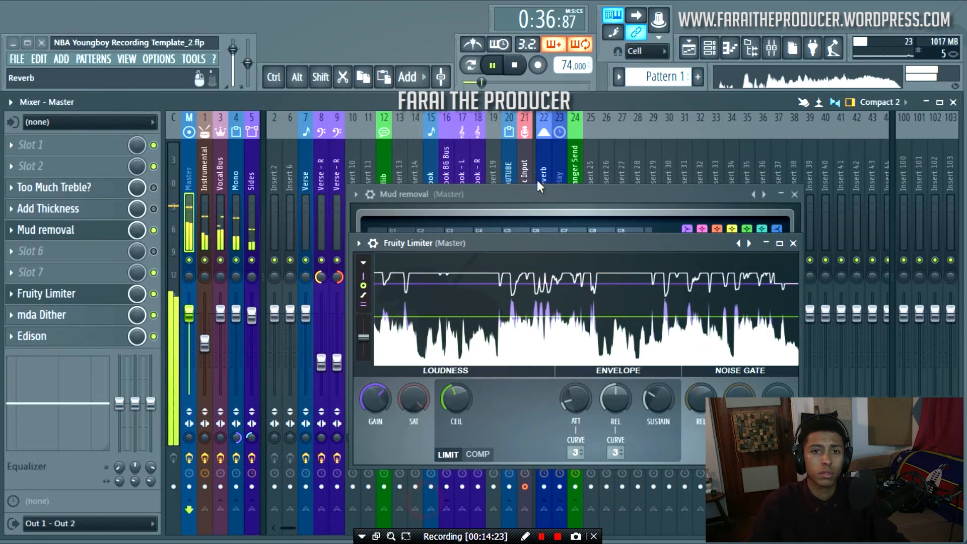
left_click(793, 243)
left_click(794, 194)
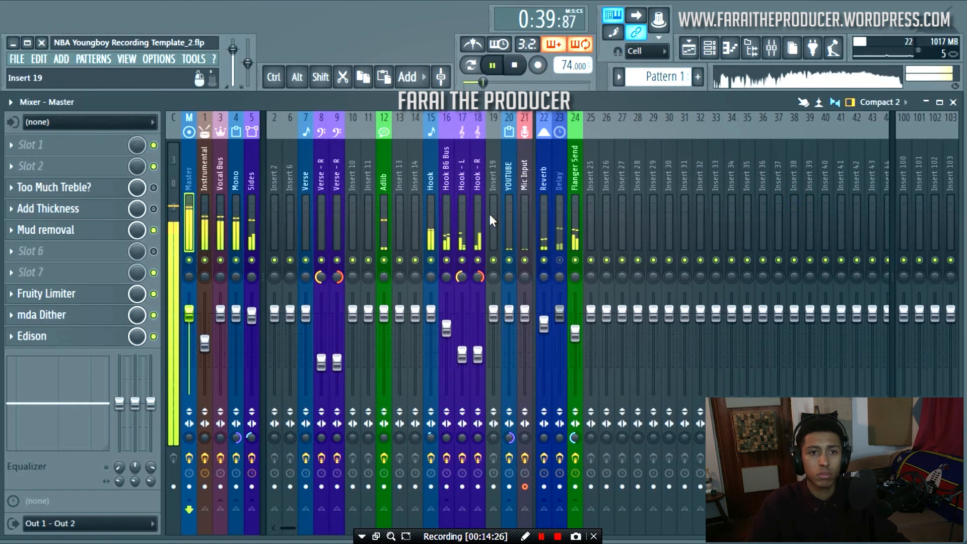
Enable the Delay channel and glance at the playlist during playback, then return to the mixer with the song stopped at the start
left_click(558, 201)
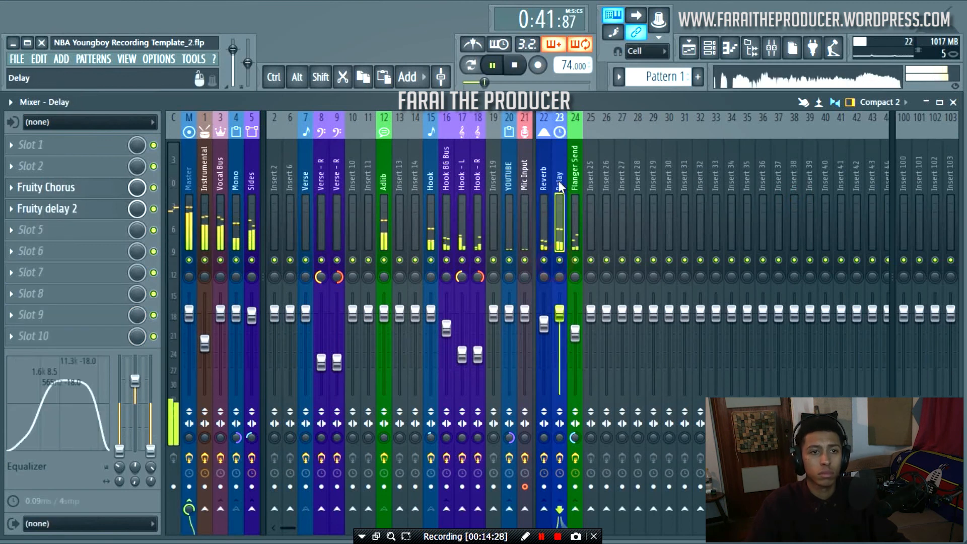
left_click(688, 50)
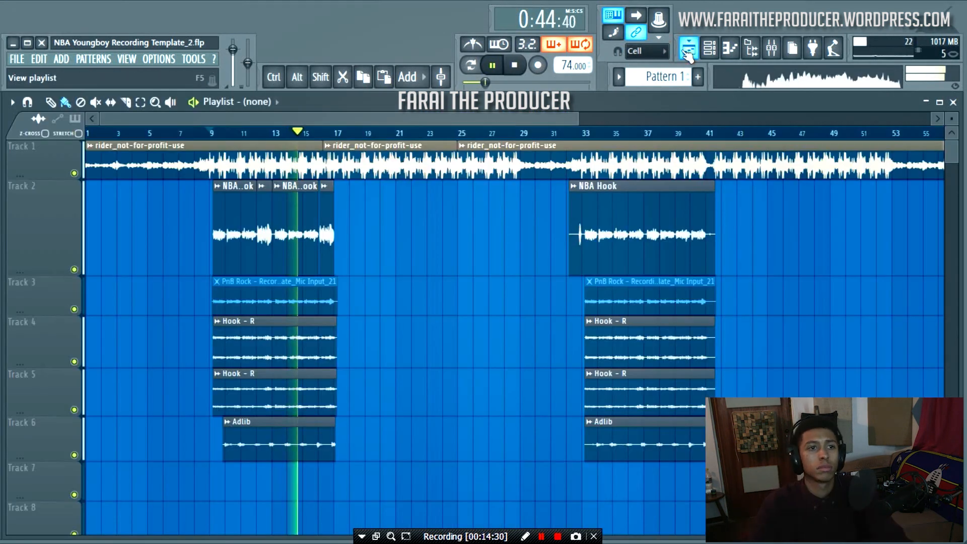
left_click(771, 48)
key("space")
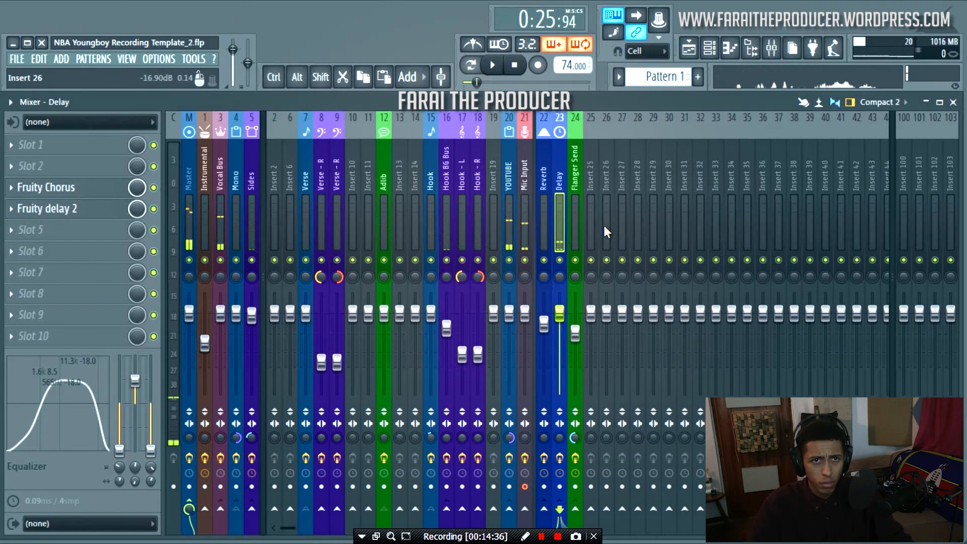
left_click(515, 64)
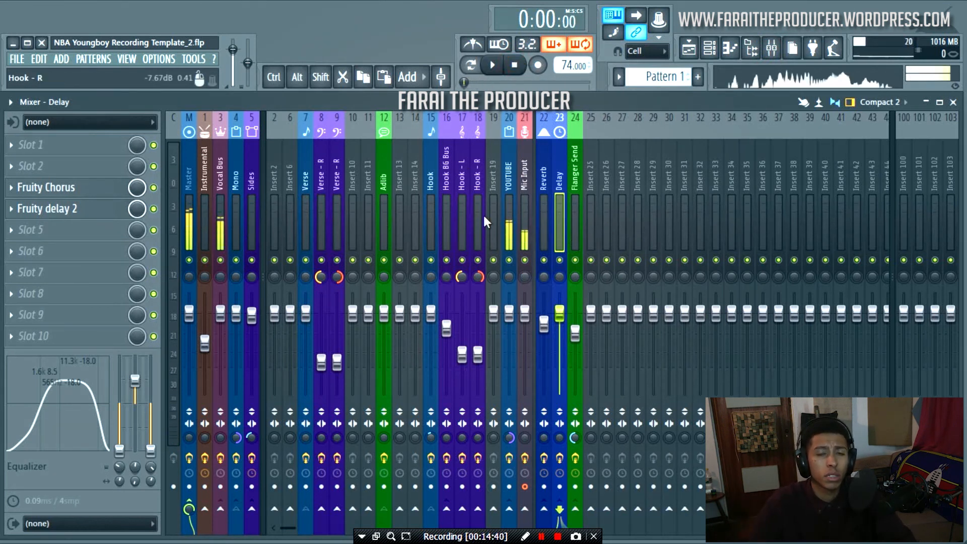
Review the effect chains of the Mic Input, Vocal Bus, Instrumental and Master channels
left_click(525, 209)
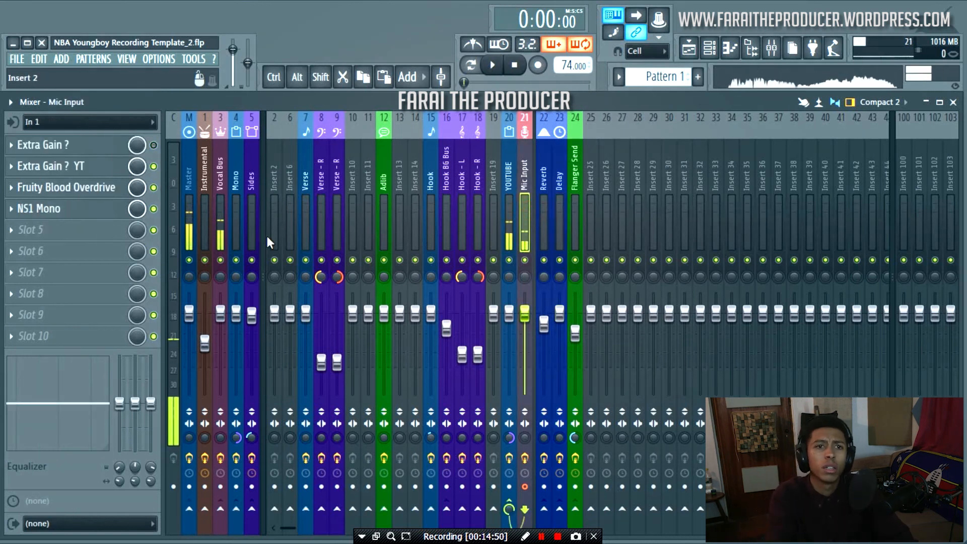
left_click(219, 207)
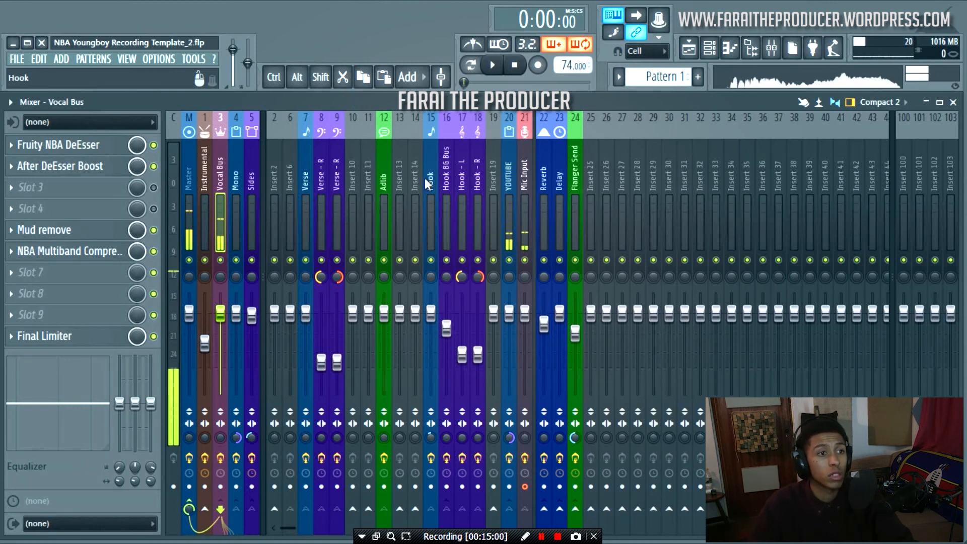
left_click(527, 204)
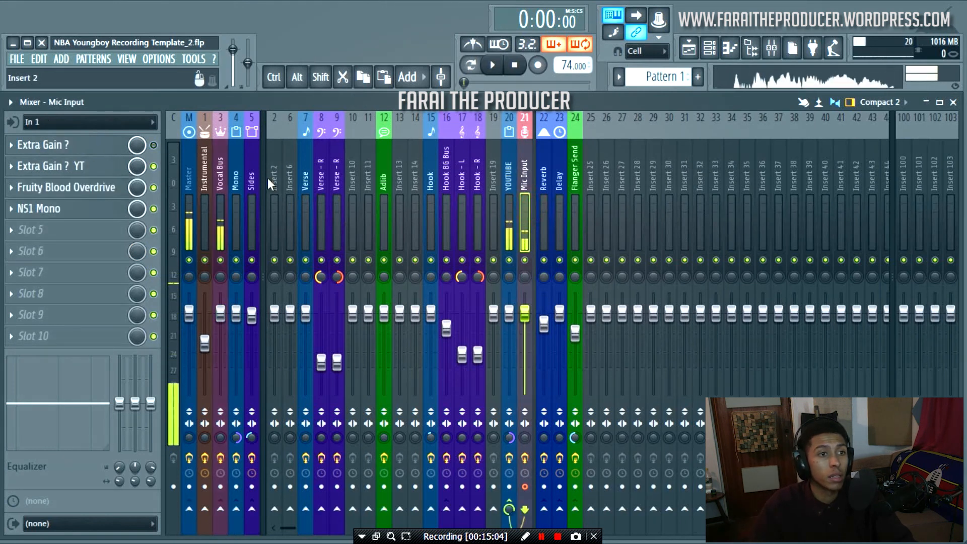
left_click(202, 203)
left_click(189, 202)
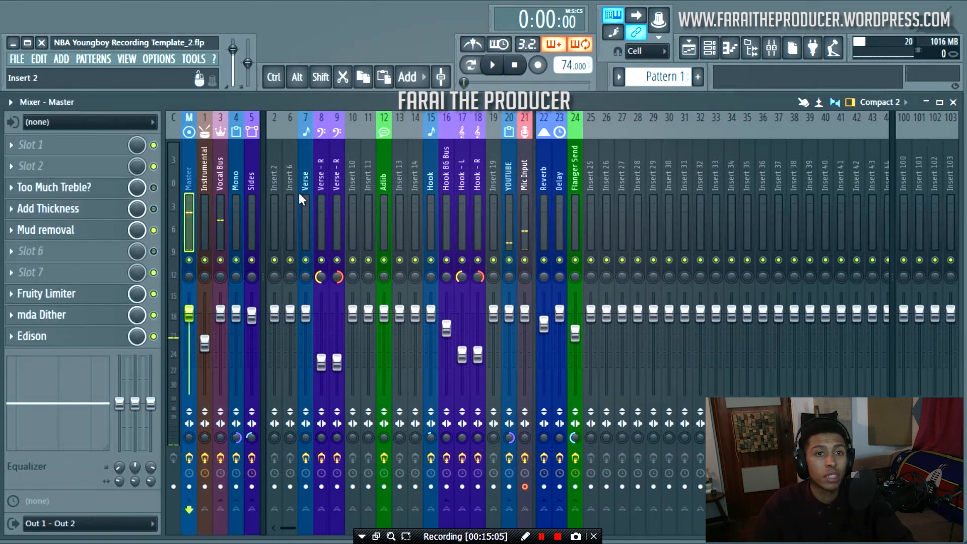
Examine the Reverb channel's first Fruity Reeverb, close it and view the Delay channel's effect chain
left_click(548, 200)
left_click(76, 208)
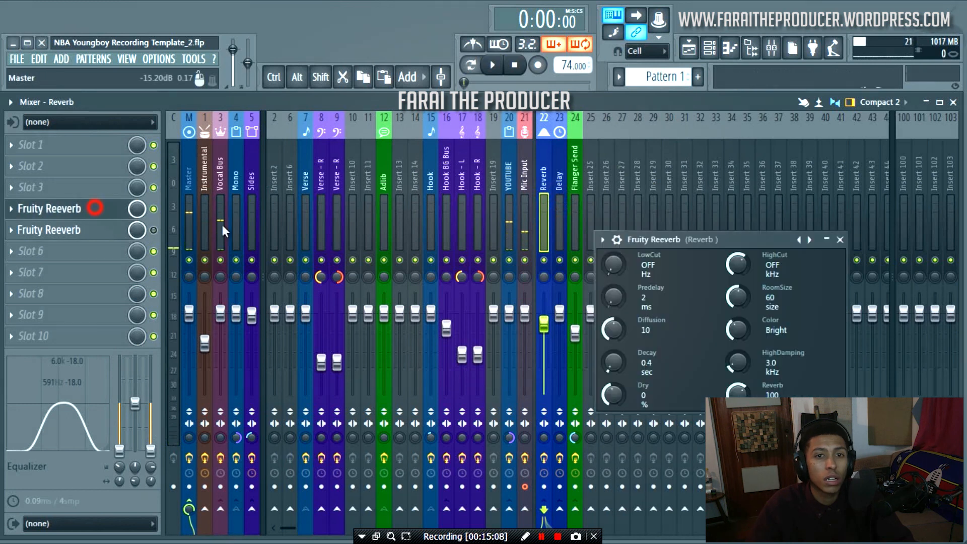
left_click_drag(715, 236, 584, 215)
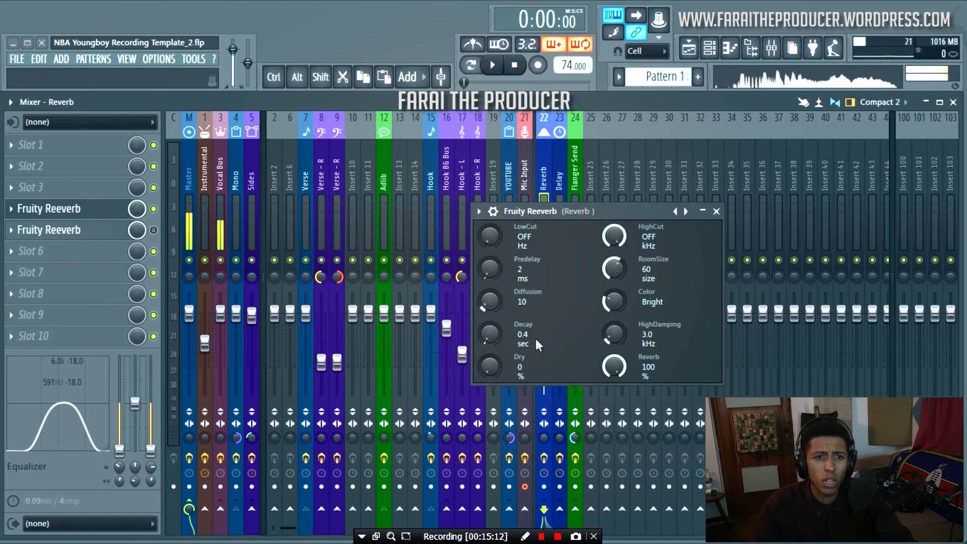
left_click(715, 211)
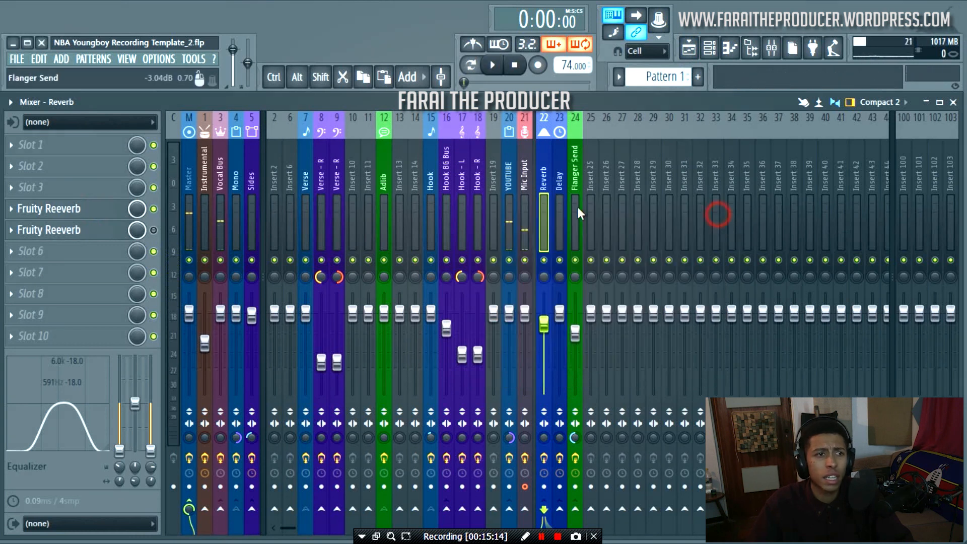
left_click(559, 211)
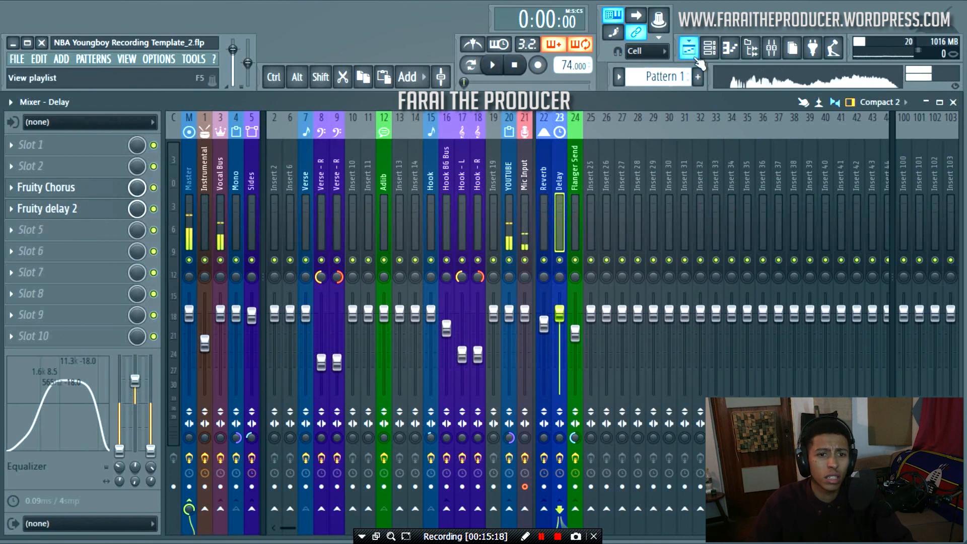
Set the song position just before the first hook near bar 9 and audition it from the mixer
left_click(687, 50)
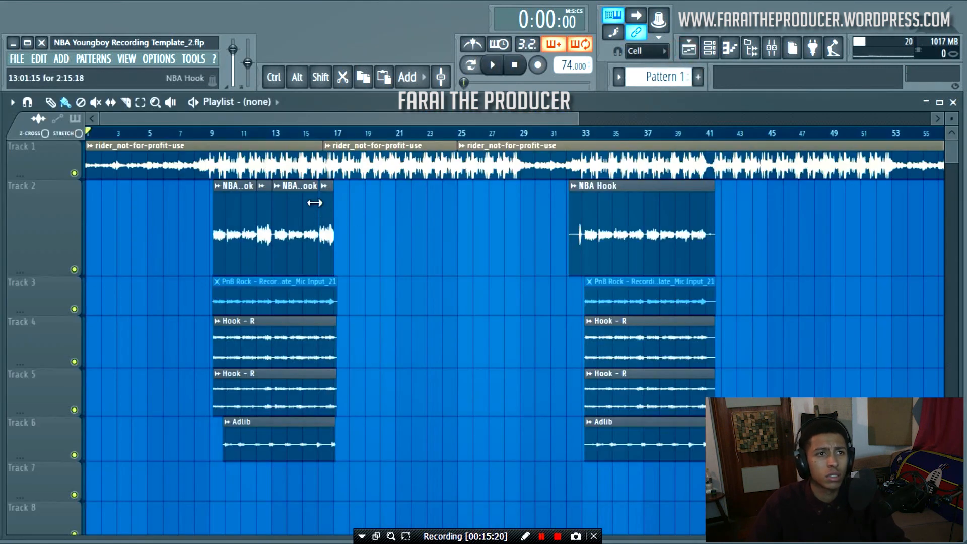
left_click(219, 132)
left_click(771, 47)
key("space")
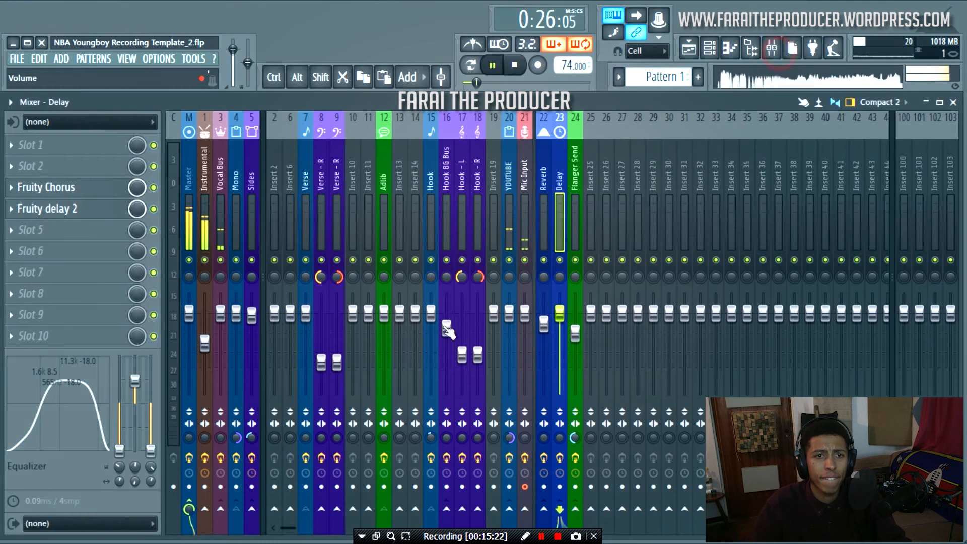
key("space")
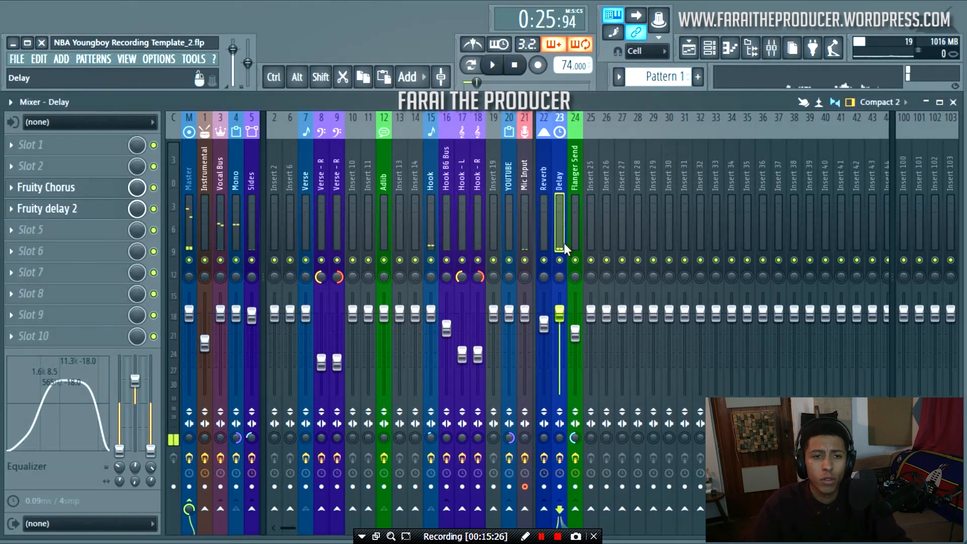
Try muting the Hook - L and Hook BG Bus channels during playback, and toggle the Reverb channel off and on
left_click(462, 259)
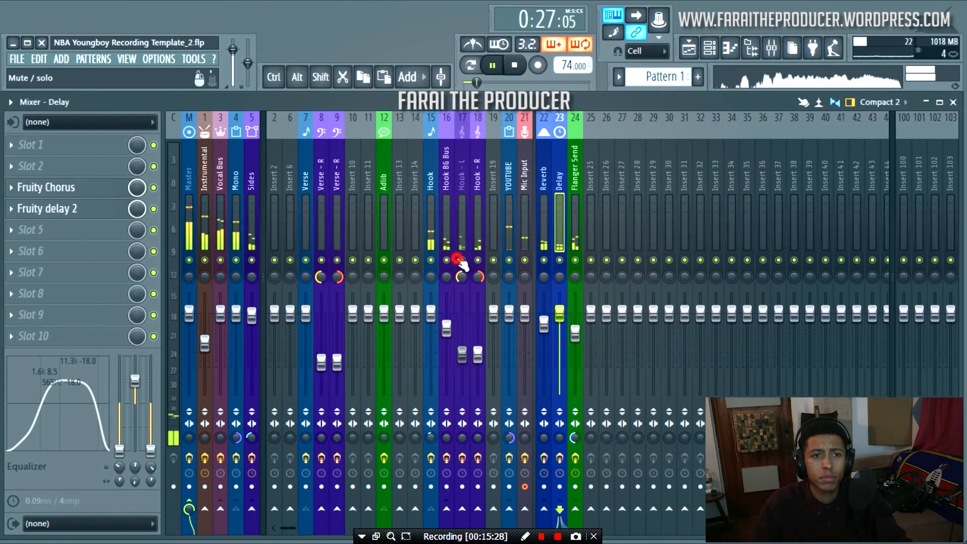
left_click(447, 259)
left_click(544, 259)
left_click(544, 259)
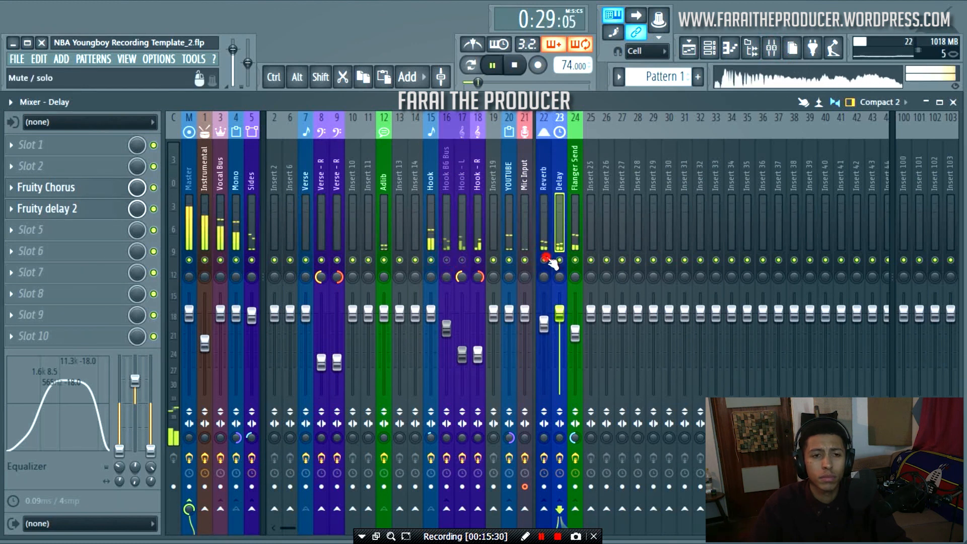
Copy the Reverb channel's volume value, try a higher level during playback, and paste the copied value back
left_click(542, 224)
right_click(542, 324)
left_click(569, 475)
left_click_drag(544, 334, 545, 303)
right_click(544, 294)
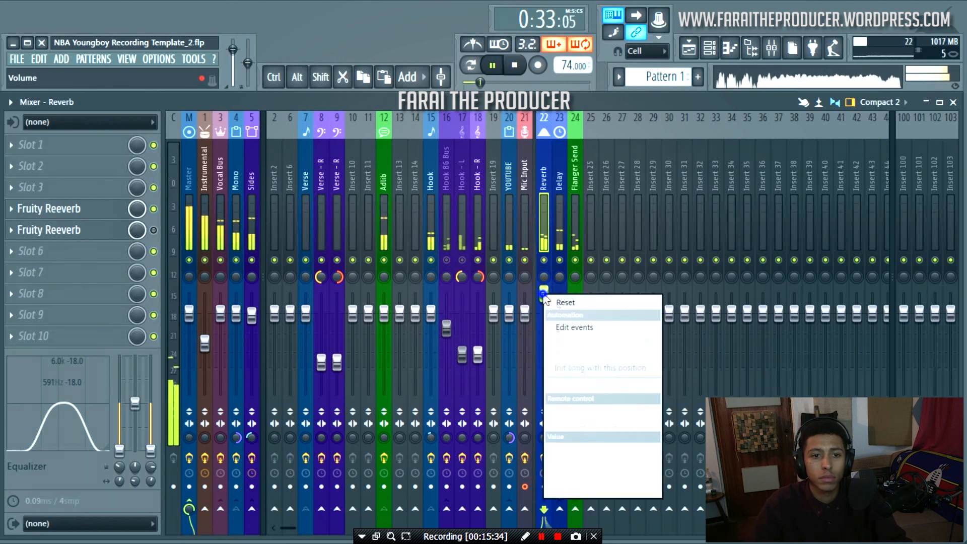
left_click(569, 460)
Audition the start of the first hook again, show the playlist and stop playback
key("space")
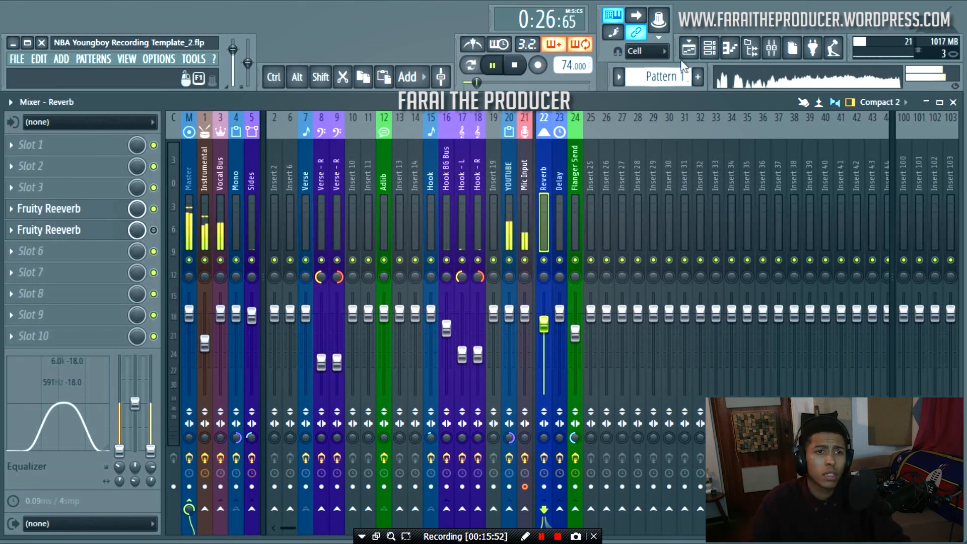
left_click(689, 49)
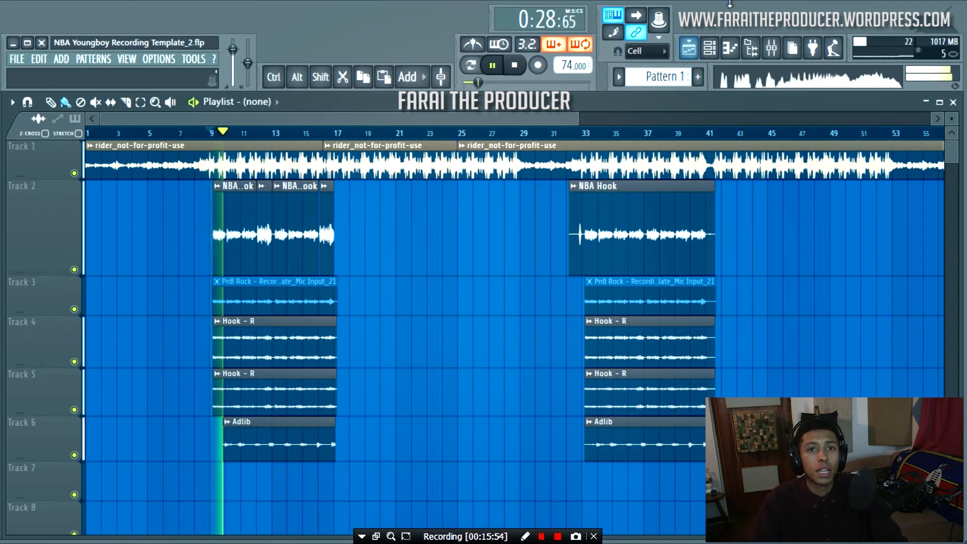
key("space")
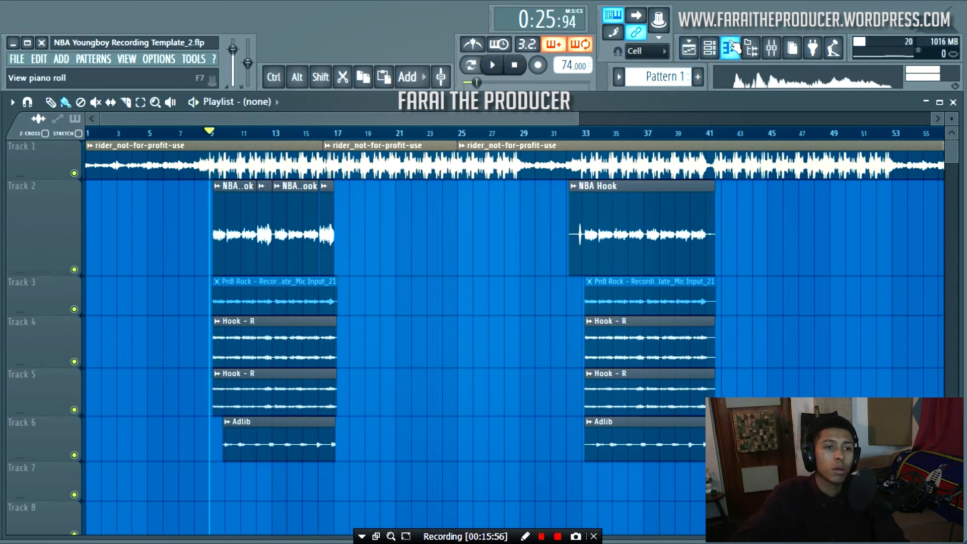